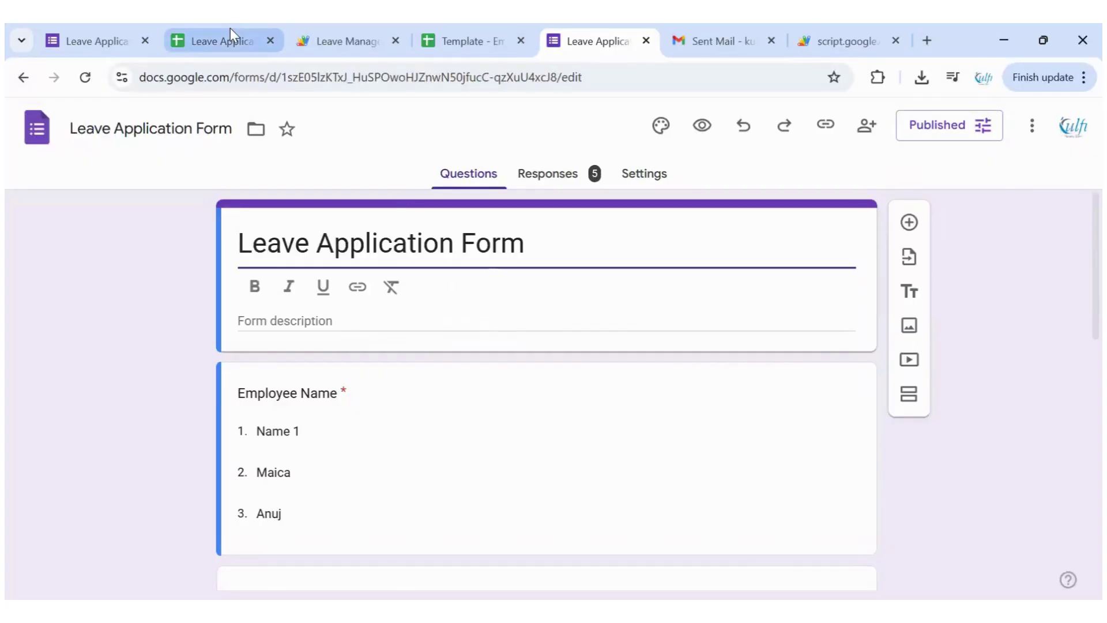
Enter the new employee's name in cell A3 of the Employee Database sheet
scroll(382, 396, down, 1)
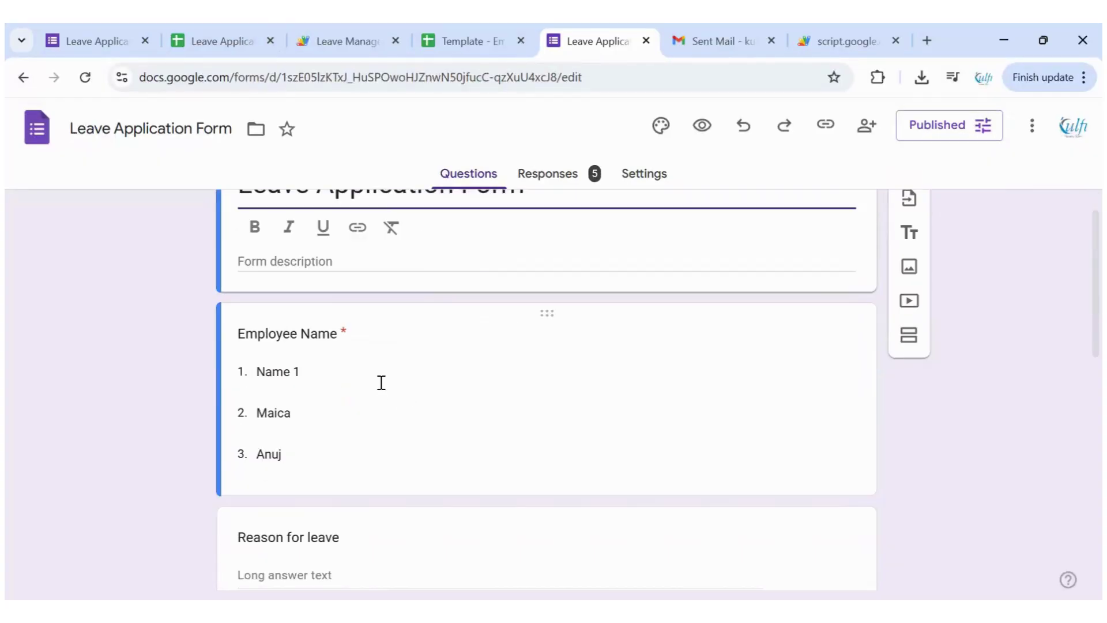
scroll(262, 259, down, 2)
click(233, 24)
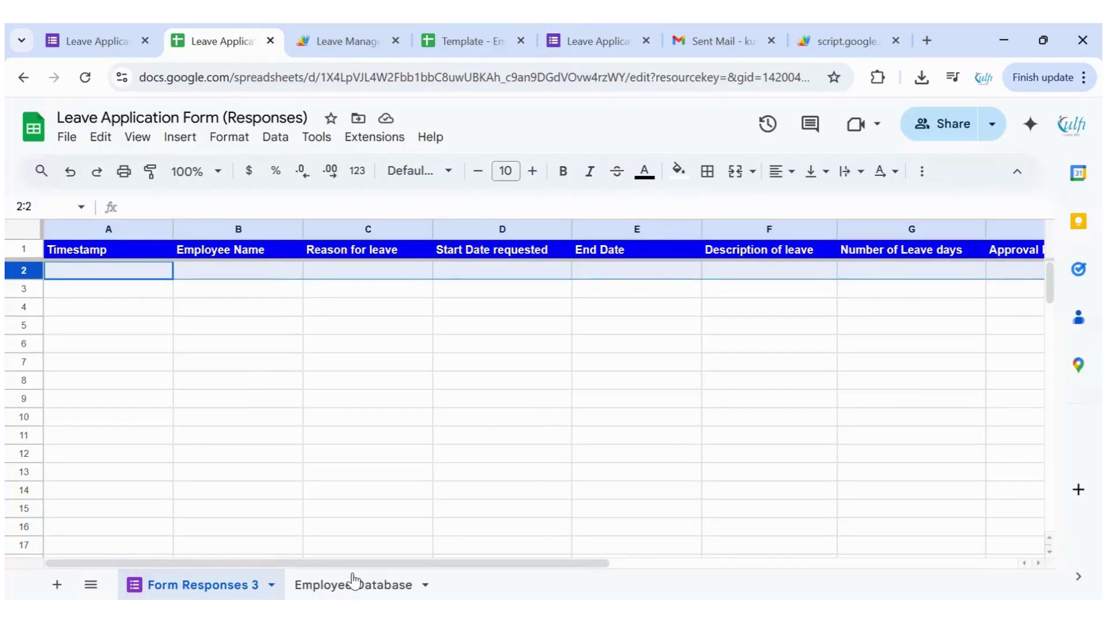
click(352, 576)
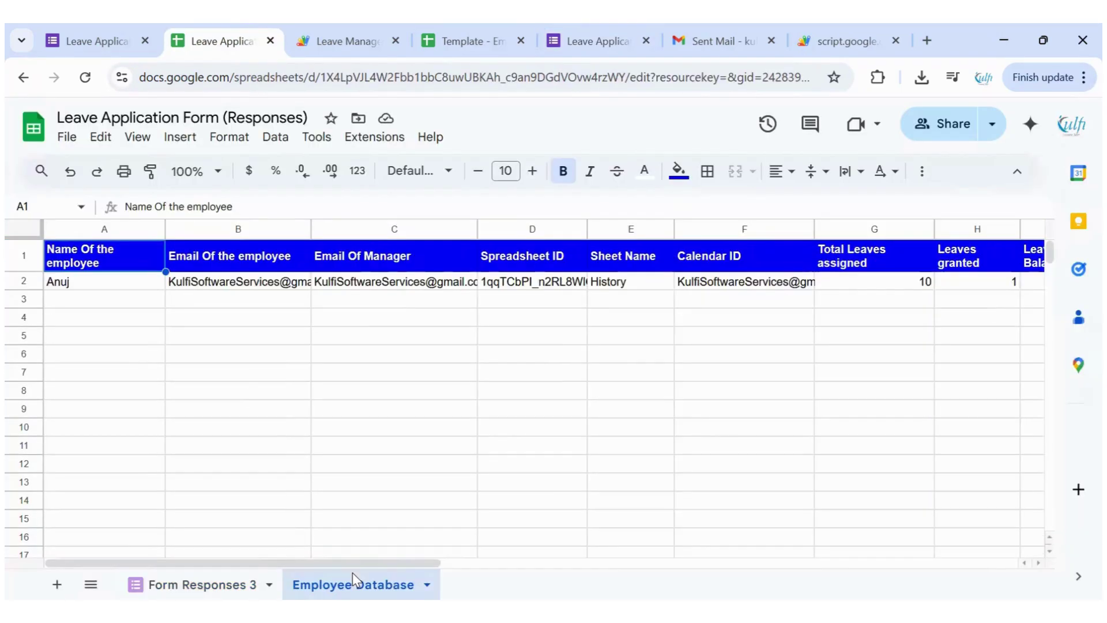
click(129, 300)
text(John)
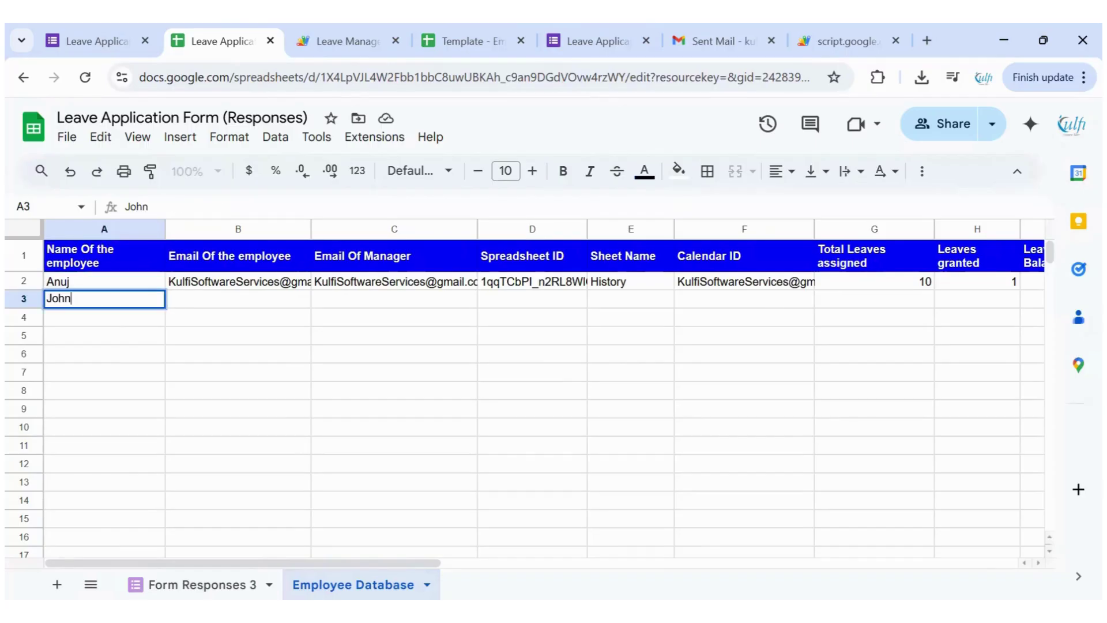
text( Doe)
click(237, 299)
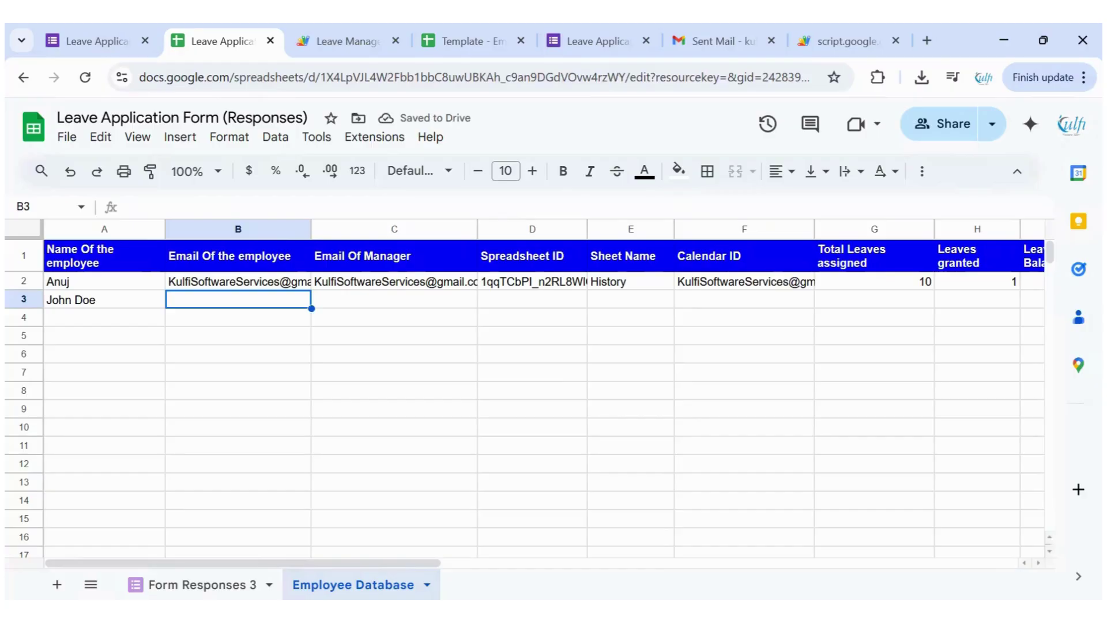
Copy the employee e-mail from B2 into B3
click(238, 281)
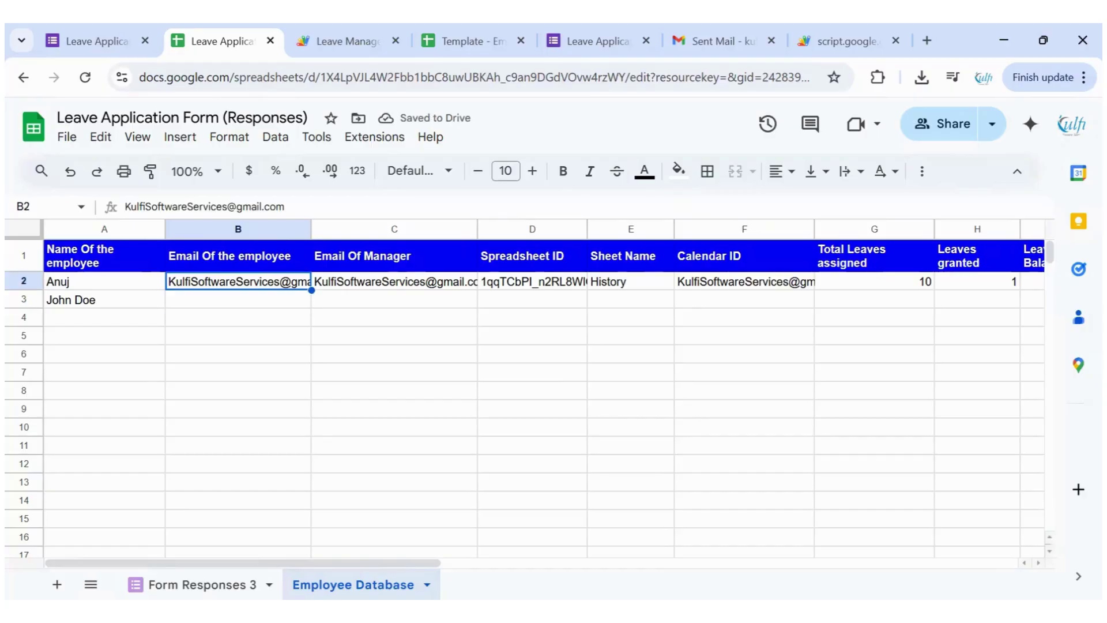
key(ctrl+c)
click(238, 299)
key(ctrl+v)
Fill C3 with the manager's e-mail address, then go to the Template - Employee Sheet
click(237, 281)
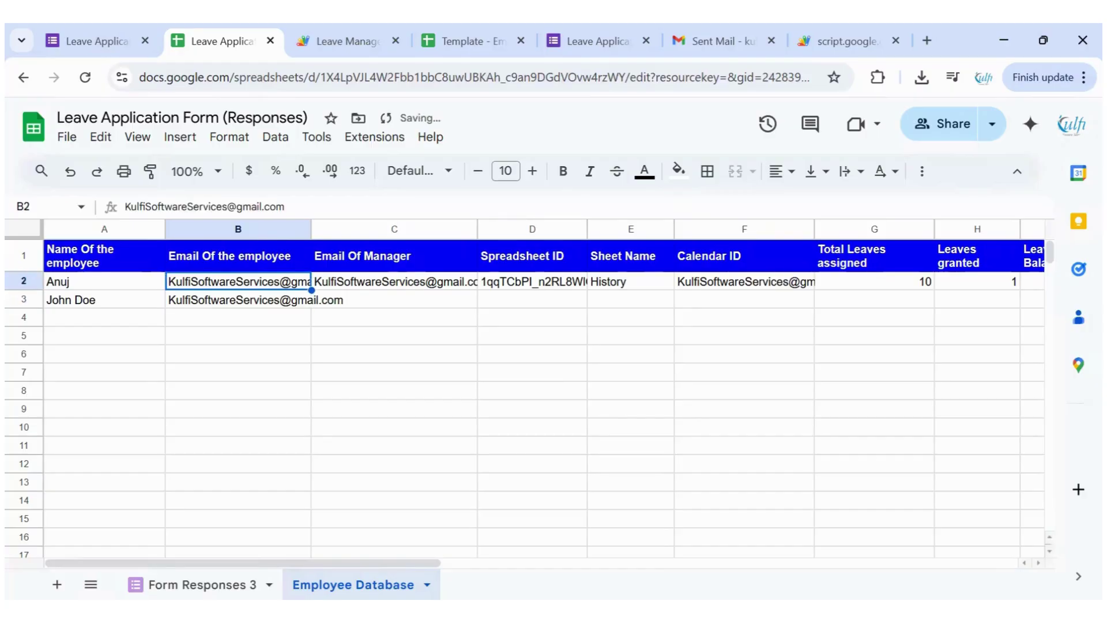
click(394, 299)
key(ctrl+v)
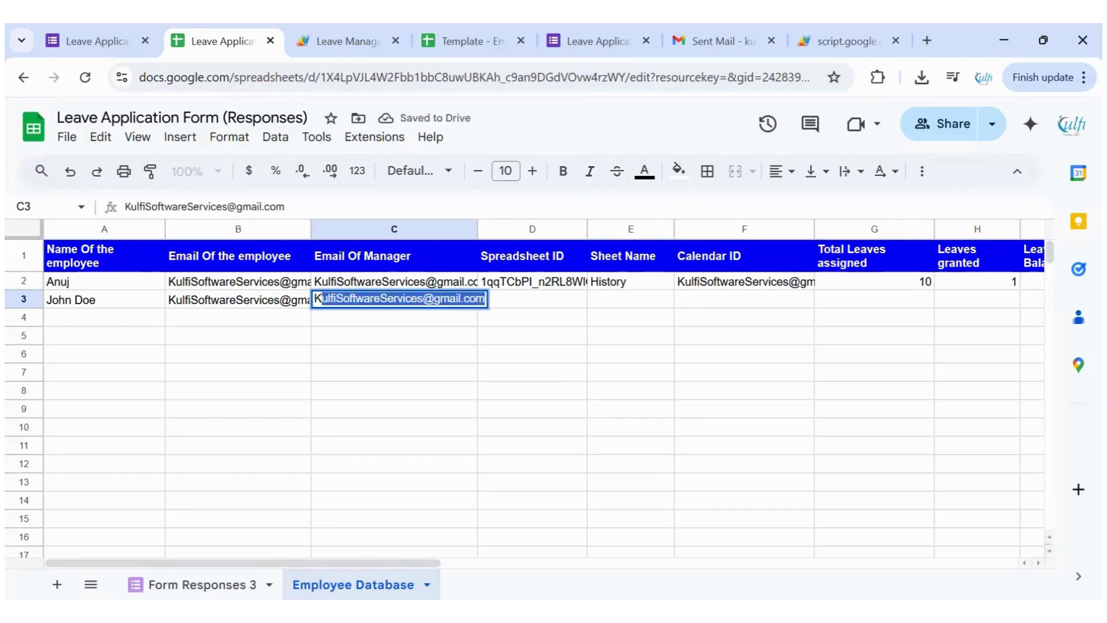
key(BackSpace)
text(Qui)
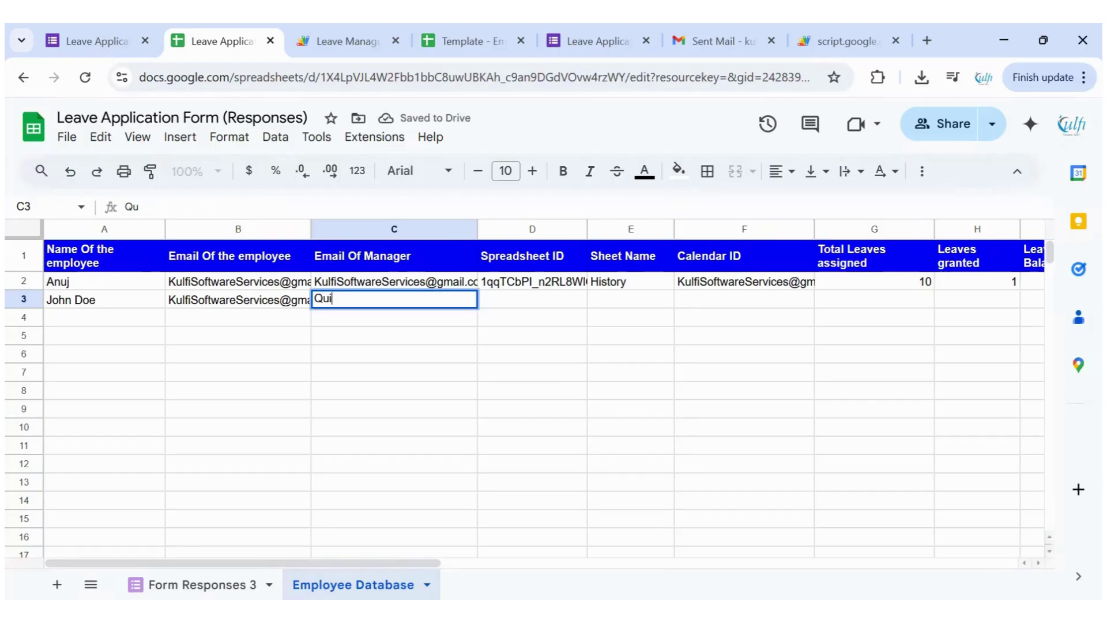
text(ckNe)
key(BackSpace)
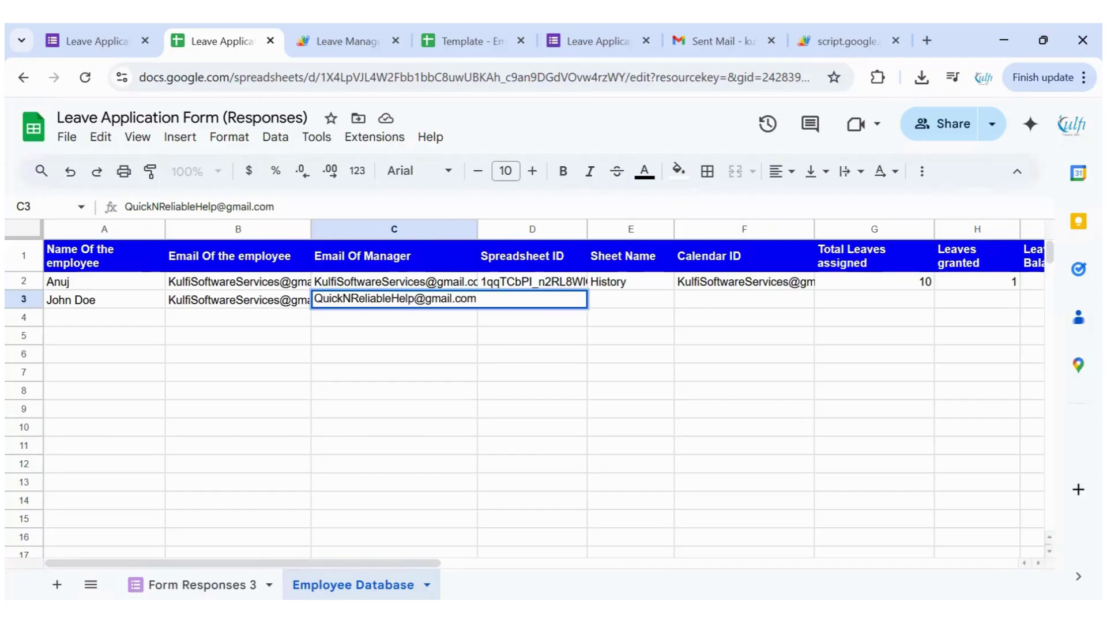
key(Tab)
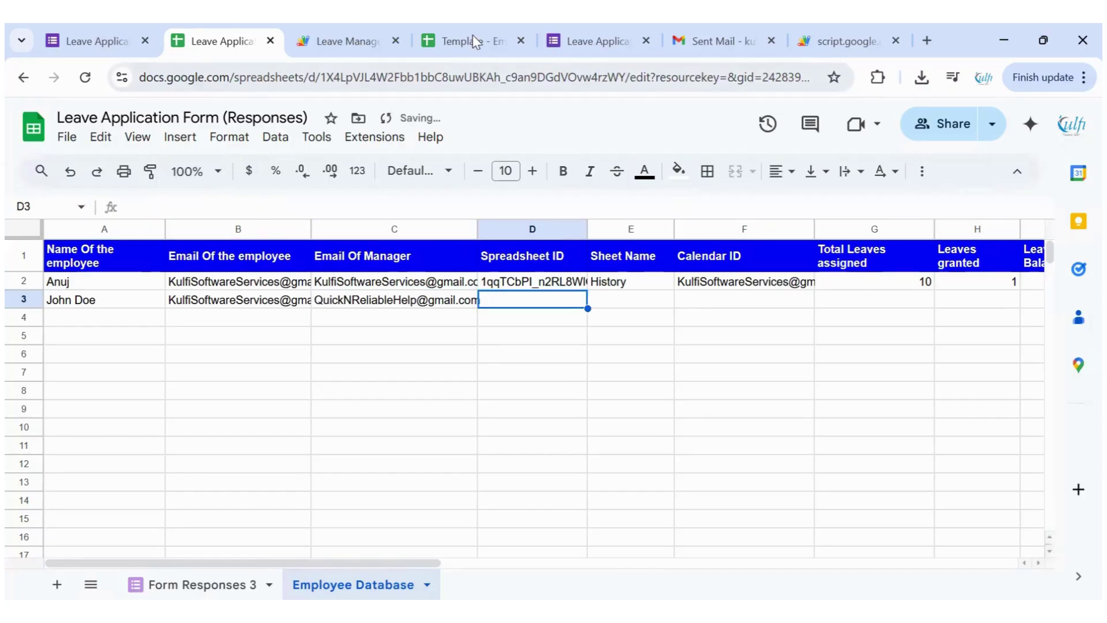
key(ctrl+4)
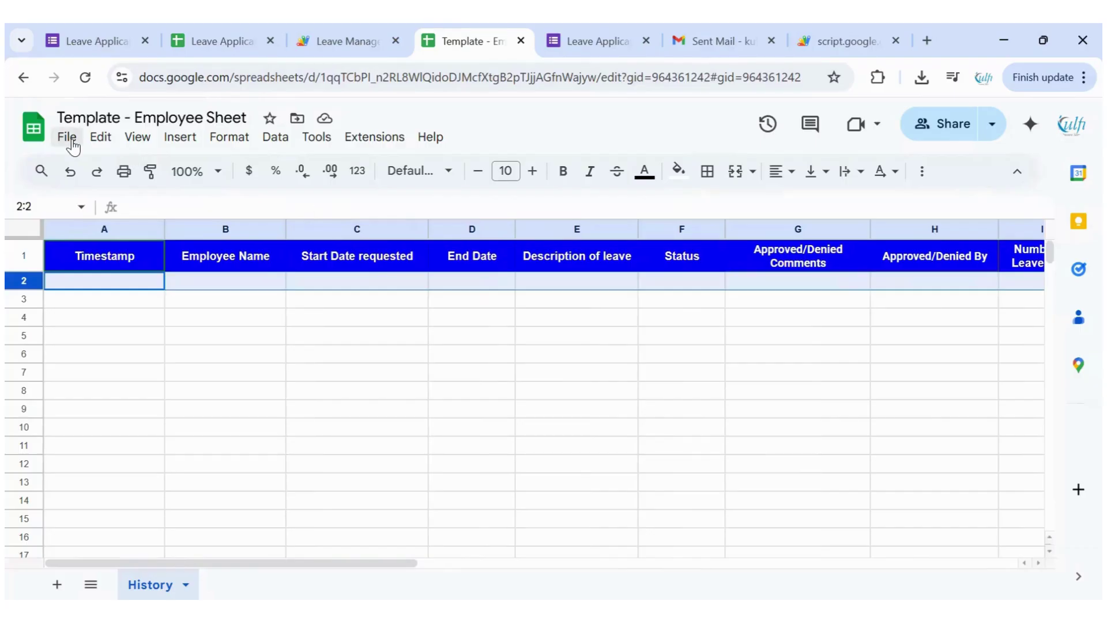
Make a copy of the template, naming it after the new employee
key(alt+f)
click(87, 253)
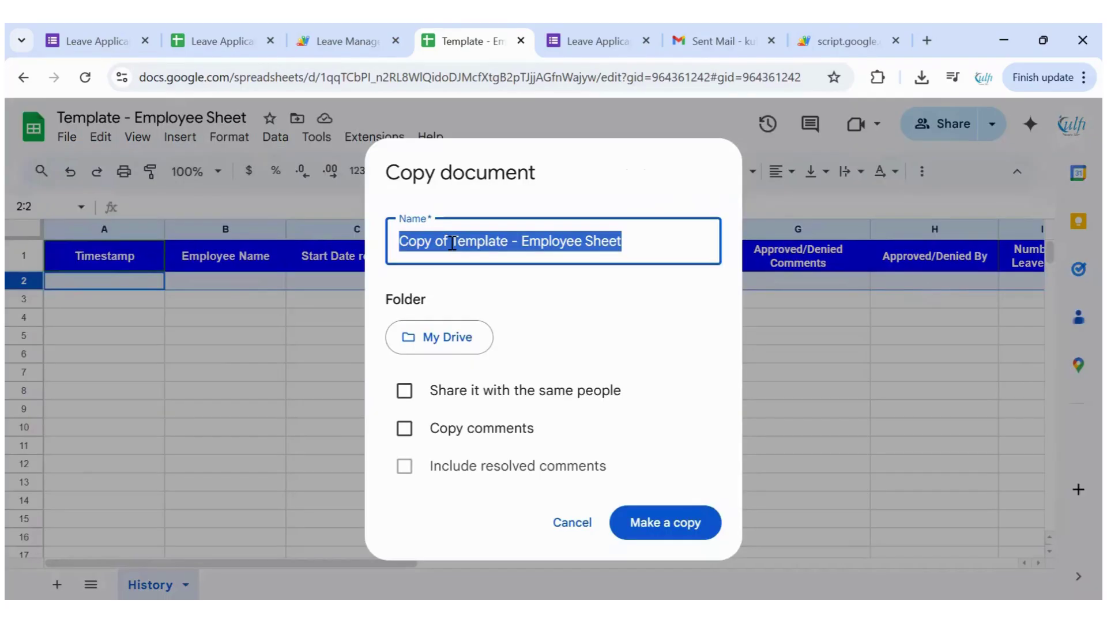
click(507, 243)
drag(507, 243, 399, 243)
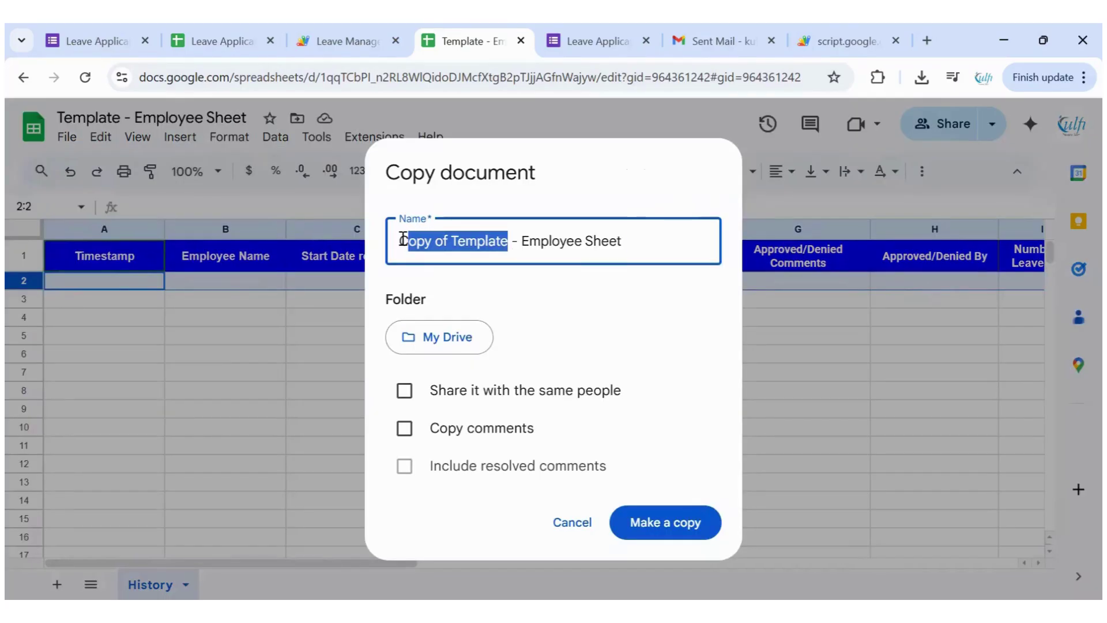
text(John)
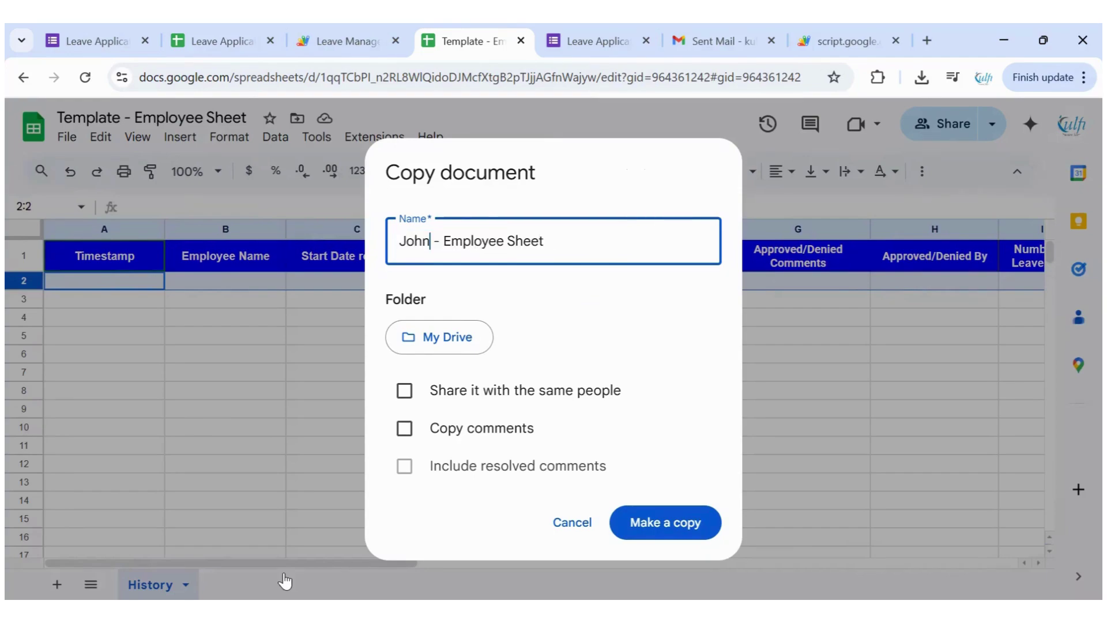
text( Does)
key(BackSpace)
text('s)
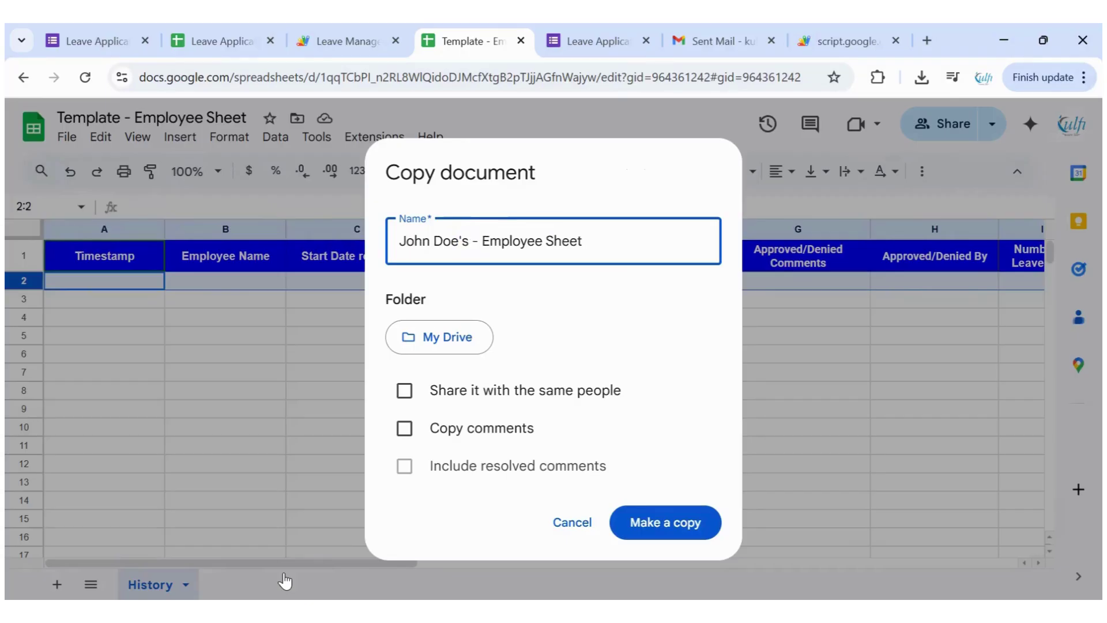
click(640, 519)
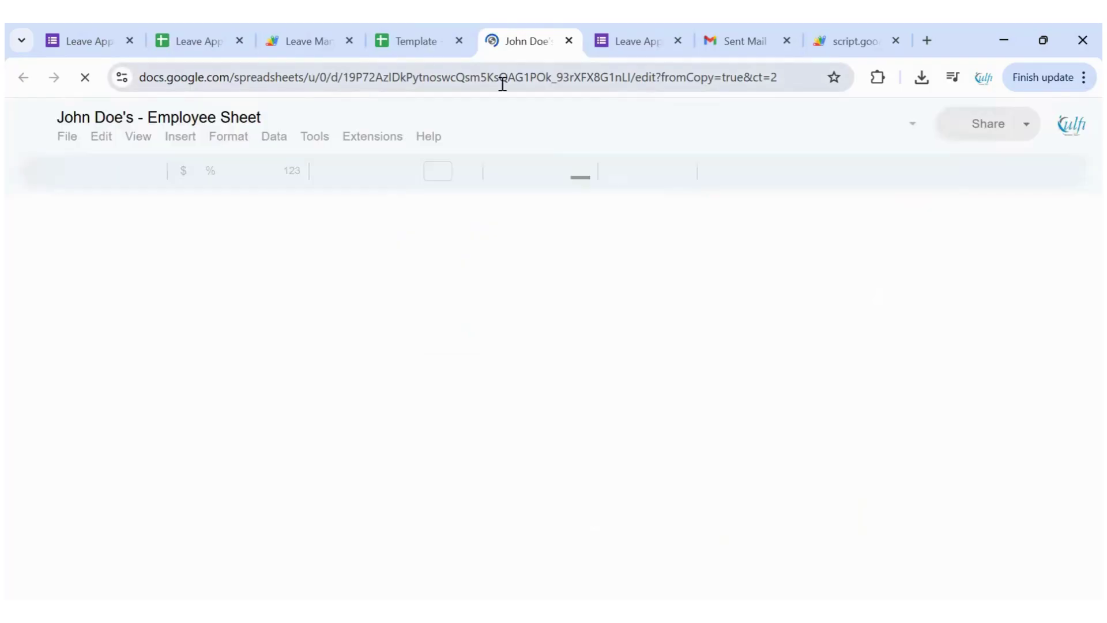
Grab the new copy's spreadsheet ID from its web address and return to the responses spreadsheet
click(623, 85)
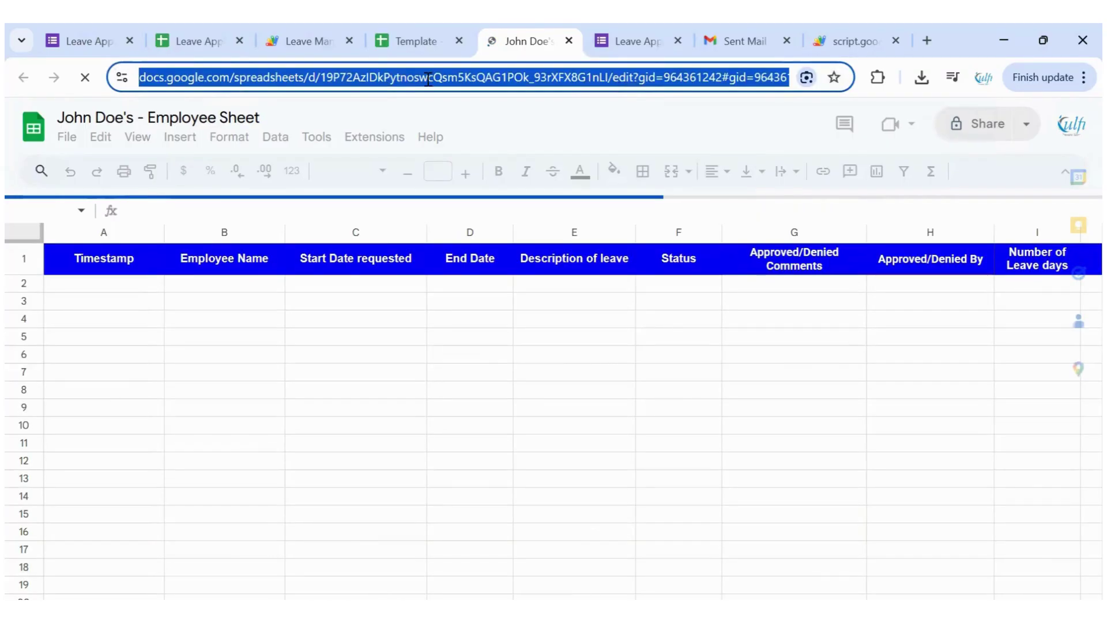
click(381, 78)
drag(359, 78, 650, 80)
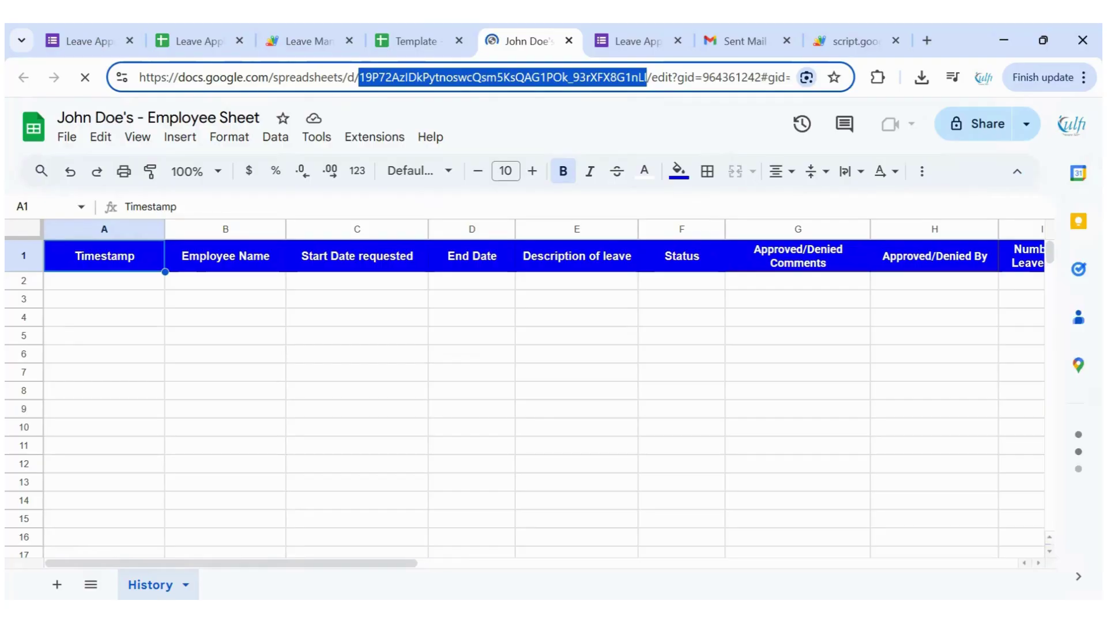
click(198, 45)
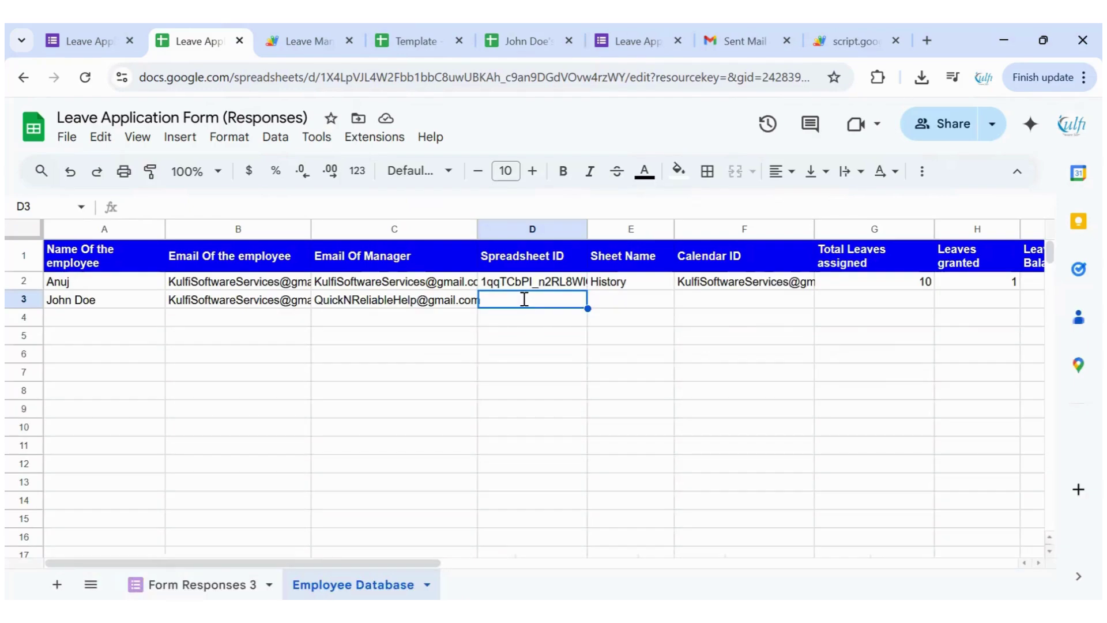
Paste the spreadsheet ID into D3 and copy the sheet name History from E2 into E3
key(ctrl+v)
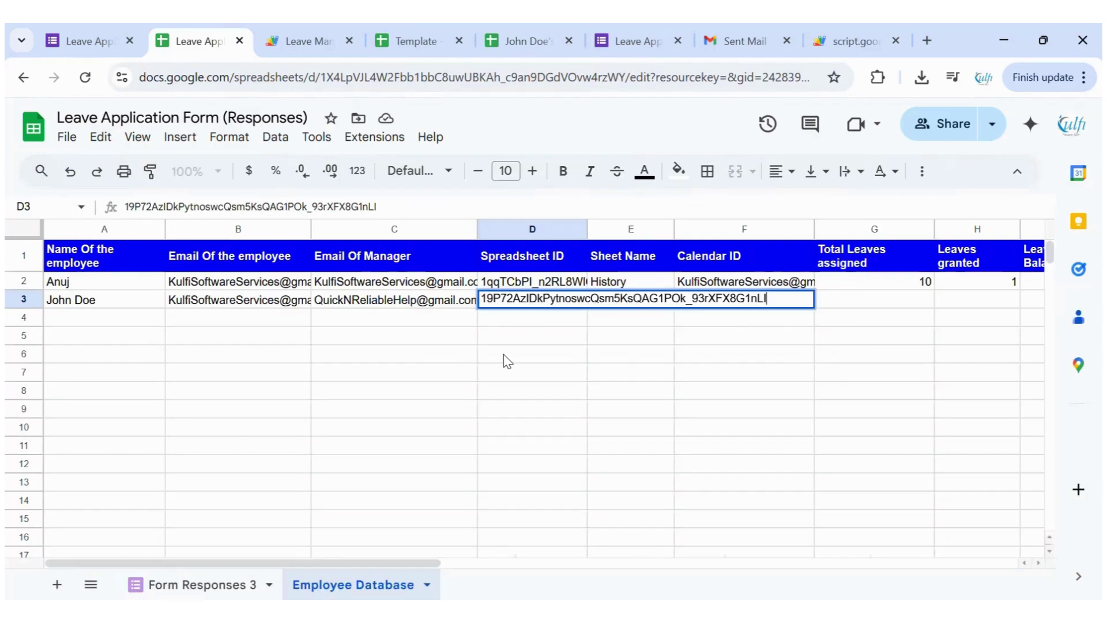
click(503, 354)
click(91, 305)
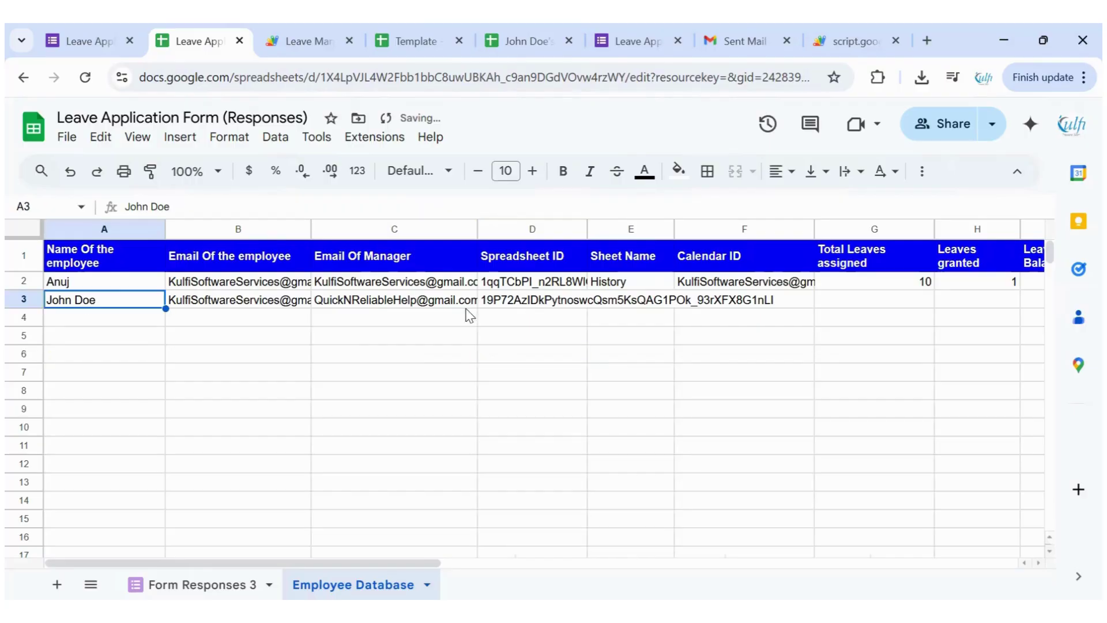
click(511, 302)
click(618, 283)
key(ctrl+c)
click(627, 301)
key(ctrl+v)
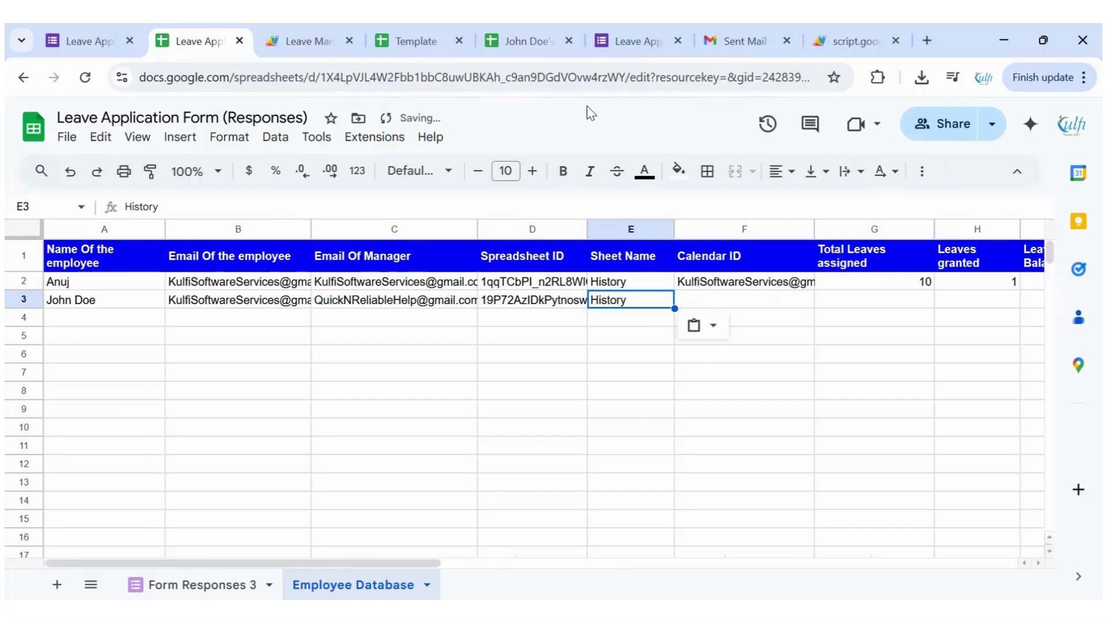
key(ctrl+5)
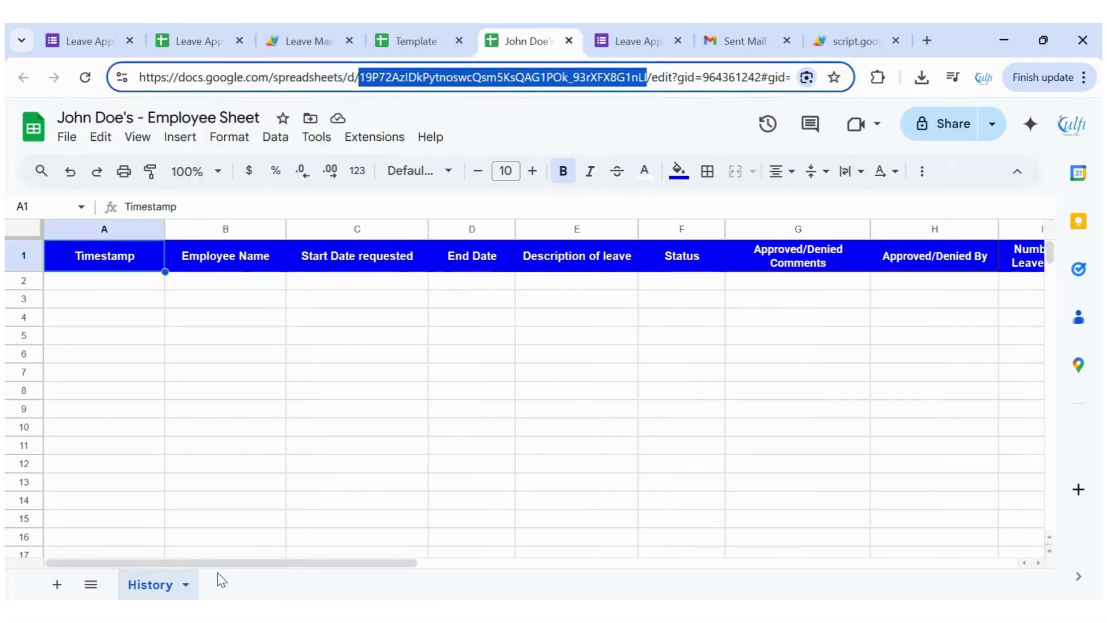
click(192, 38)
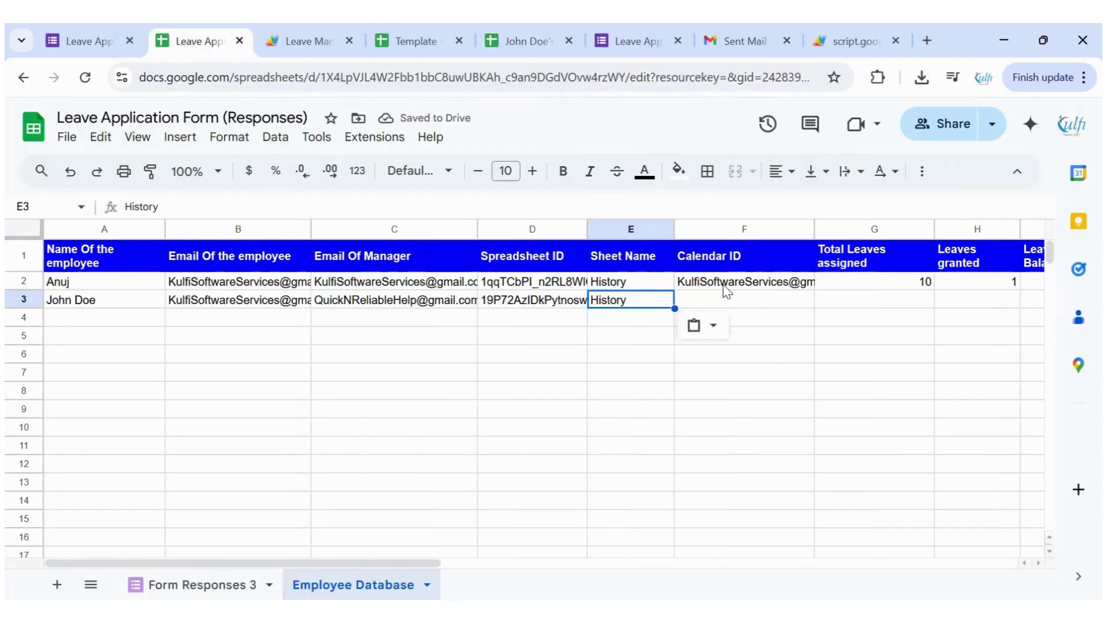
Copy the calendar ID from F2 into F3
click(804, 287)
key(ctrl+c)
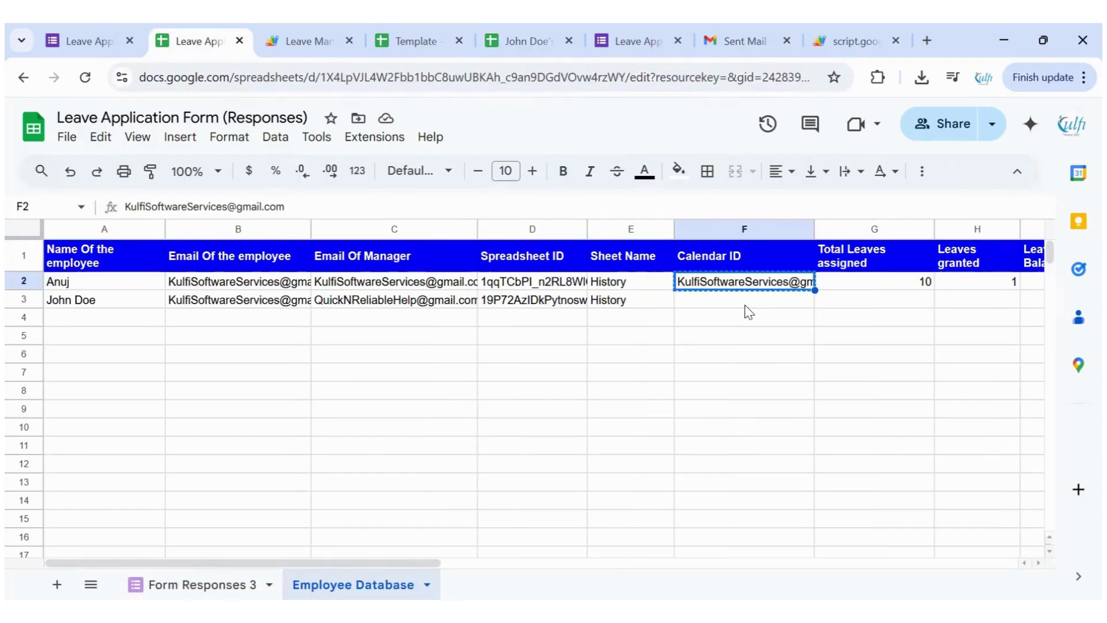
click(744, 301)
key(ctrl+v)
click(731, 320)
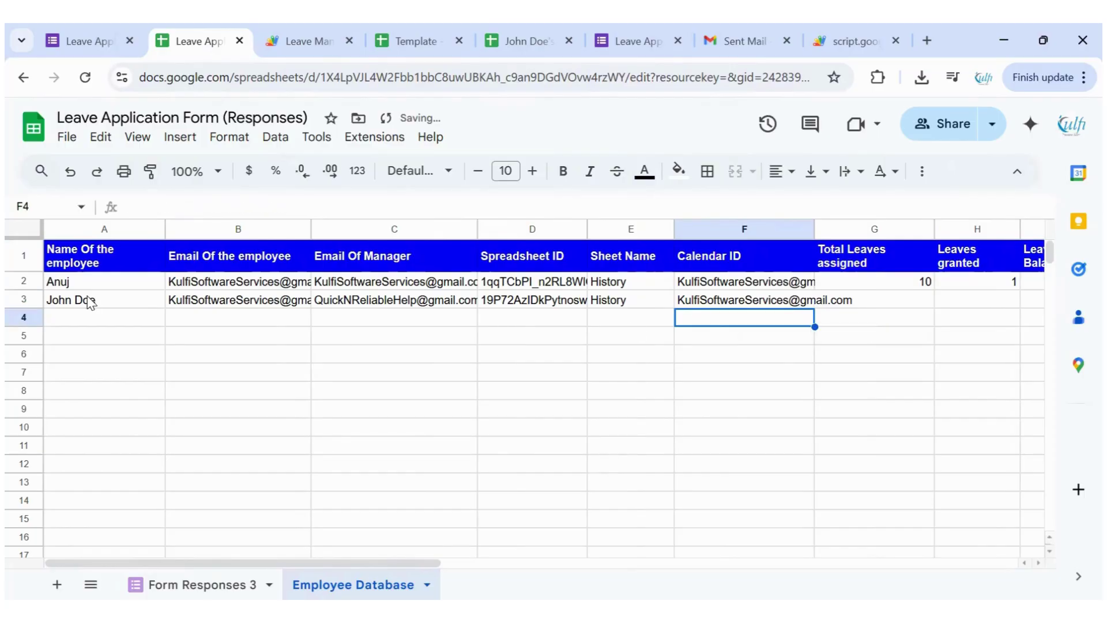
click(126, 307)
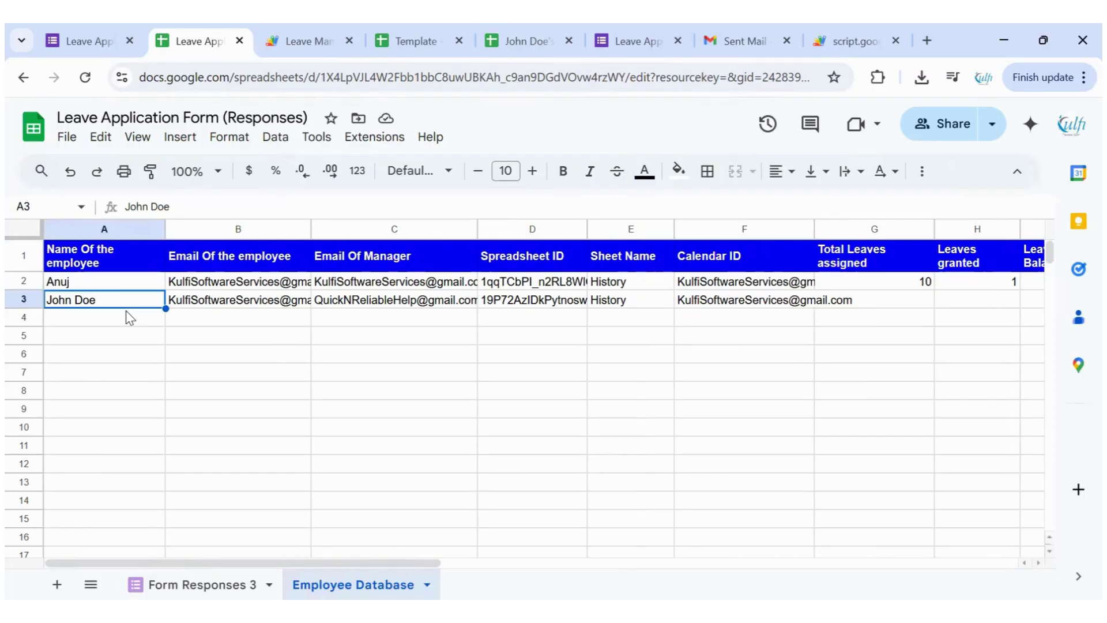
click(722, 305)
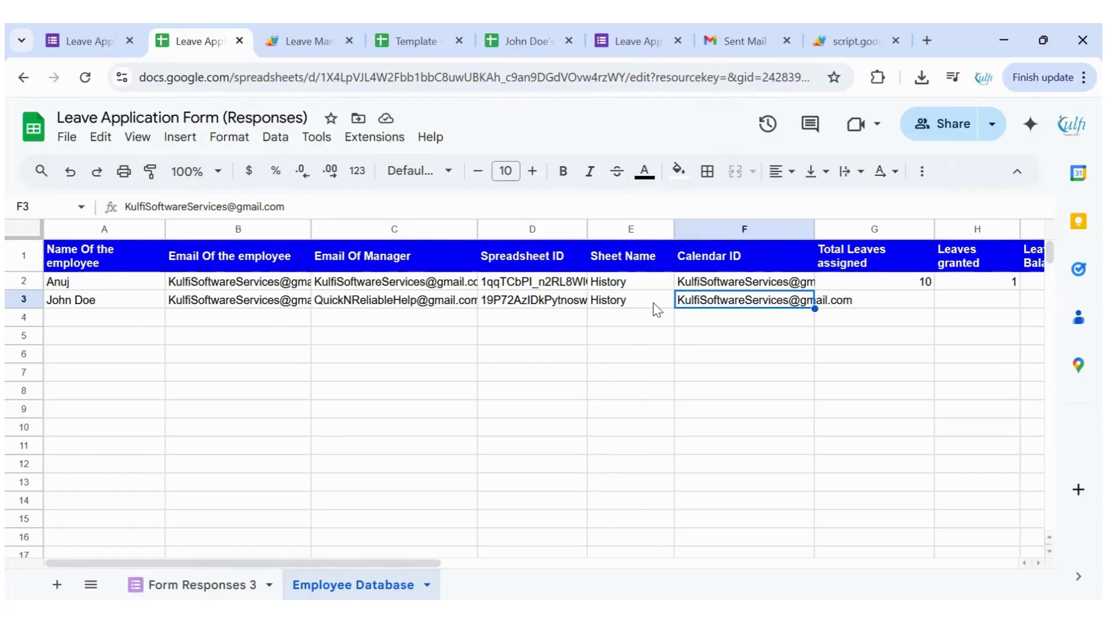
Enter 15 total leaves assigned in G3
scroll(680, 309, right, 3)
click(709, 305)
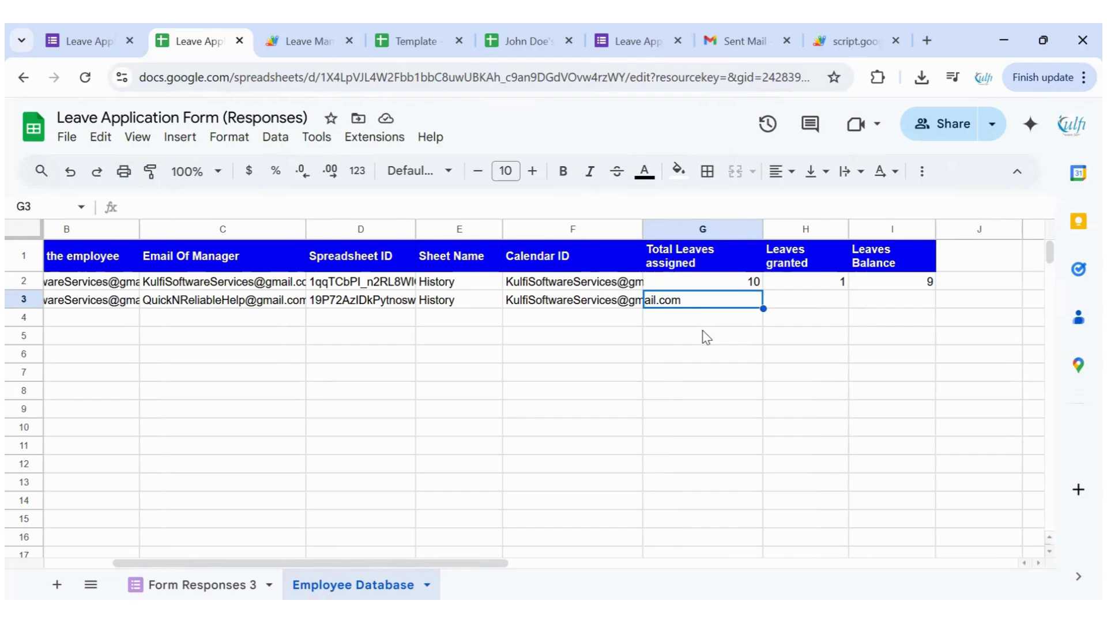
text(15)
click(484, 390)
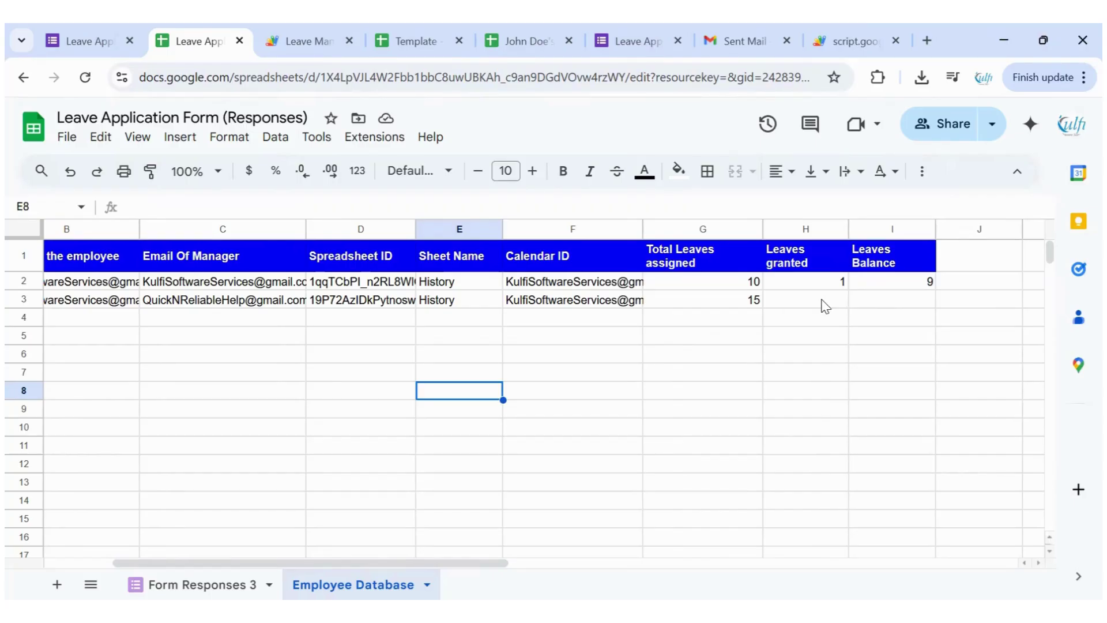
click(523, 42)
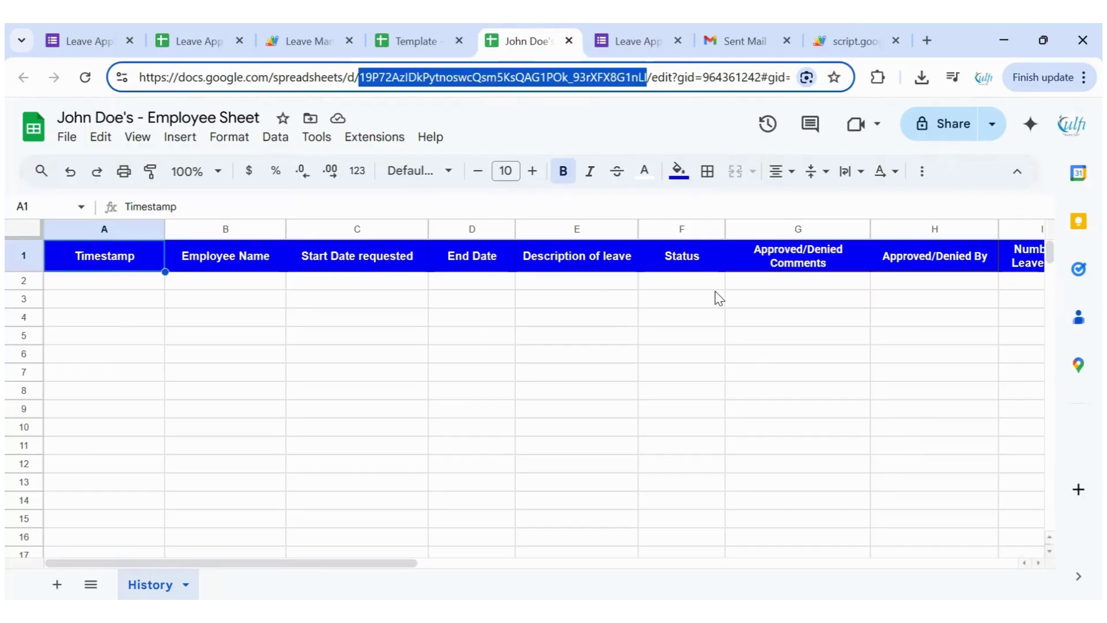
Set the Leaves Balance in row 2 of the History sheet to 15
click(715, 289)
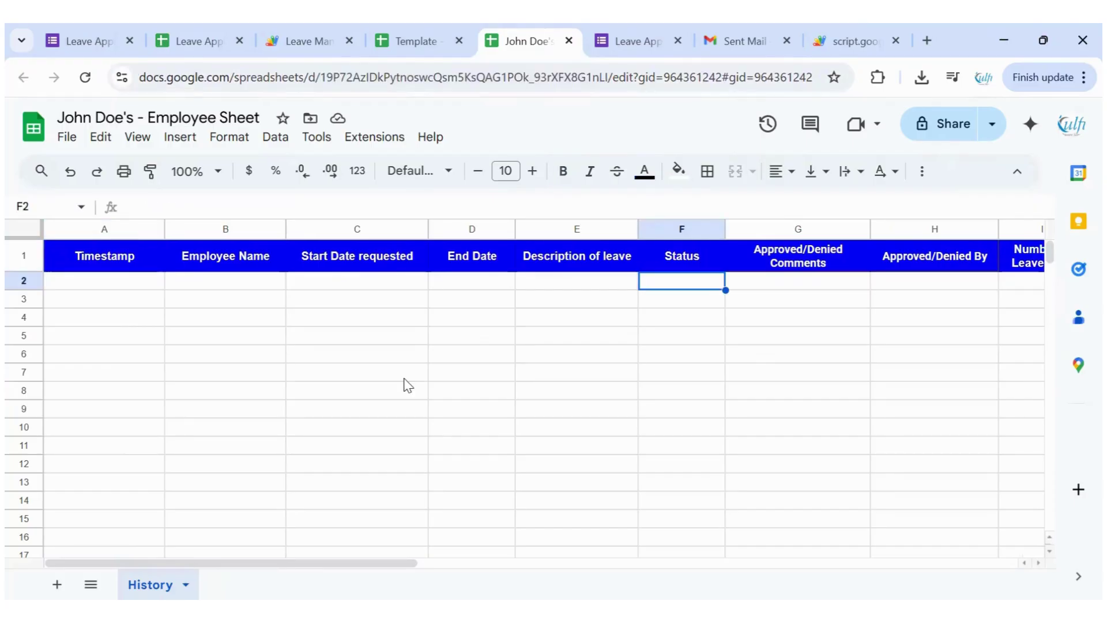
drag(313, 568, 314, 569)
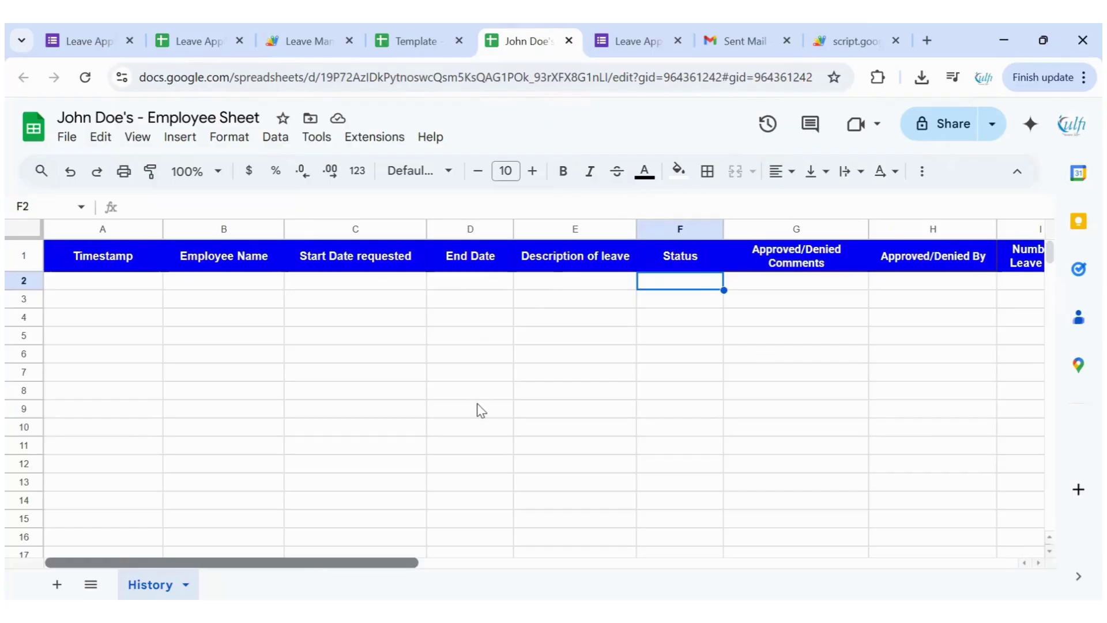
key(Right)
key(Right)
key(Right)
key(Right)
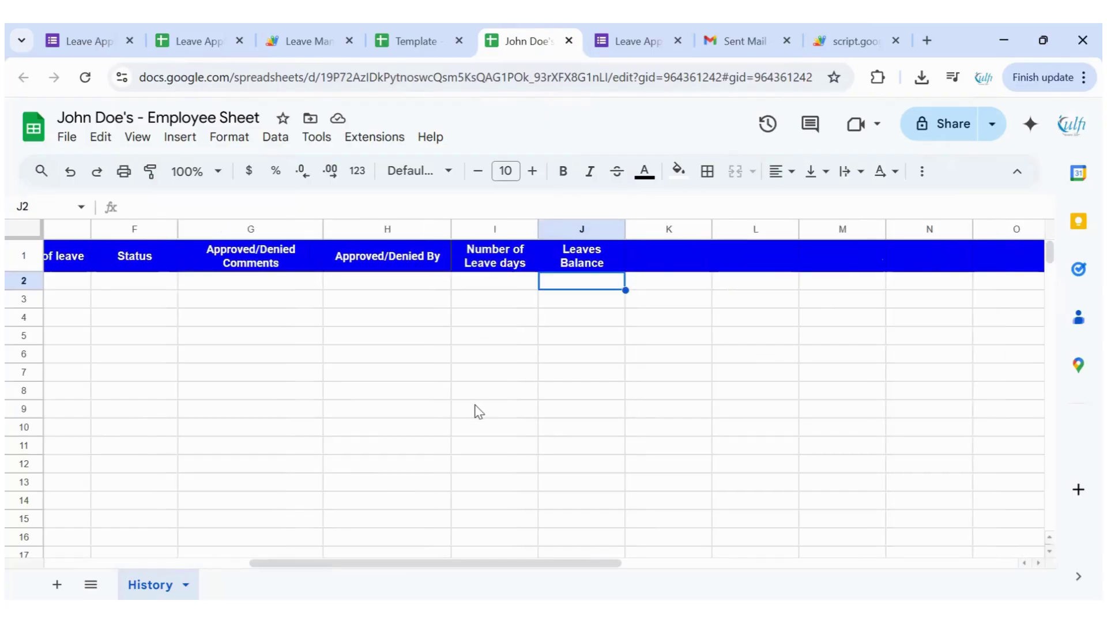
text(15)
click(497, 375)
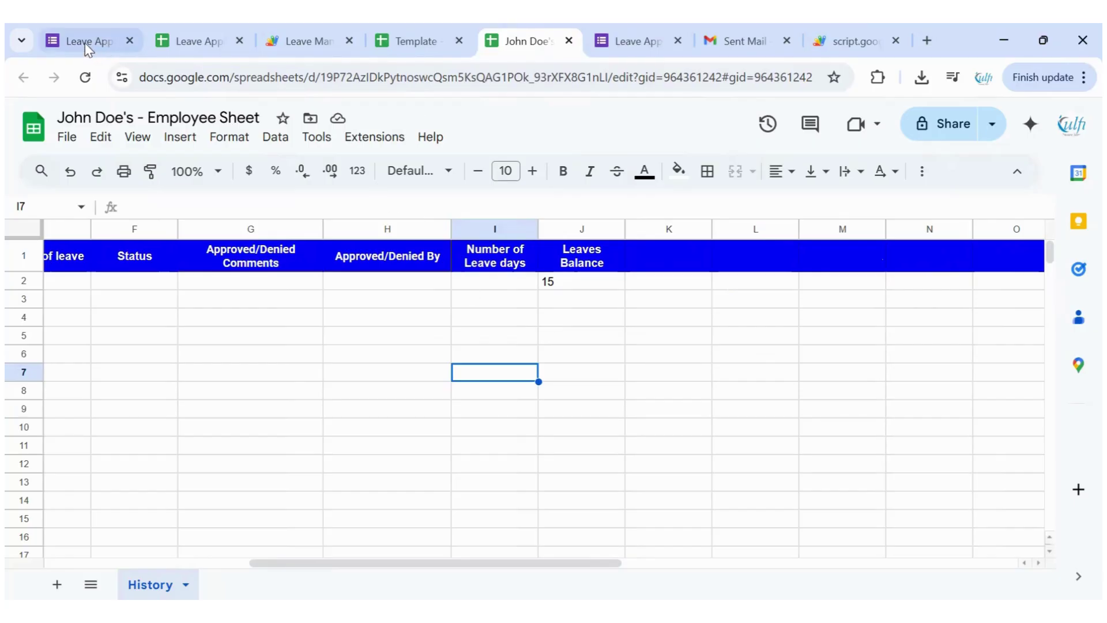
Copy the new employee's name from A3 of the Employee Database and go to the leave form
click(210, 38)
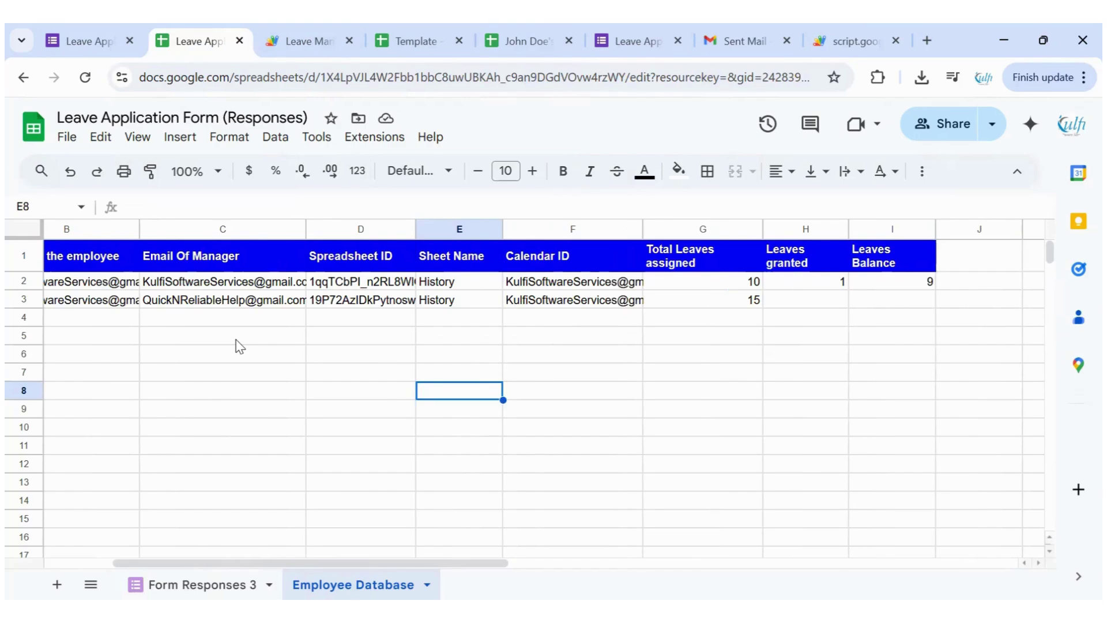
drag(264, 565, 109, 534)
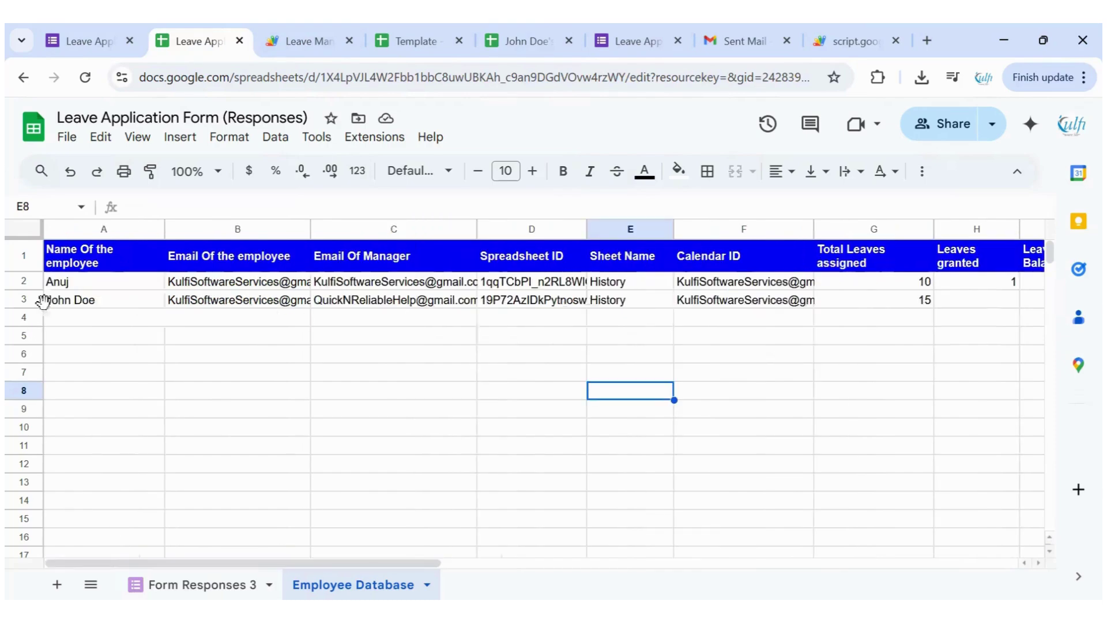
click(95, 302)
key(ctrl+c)
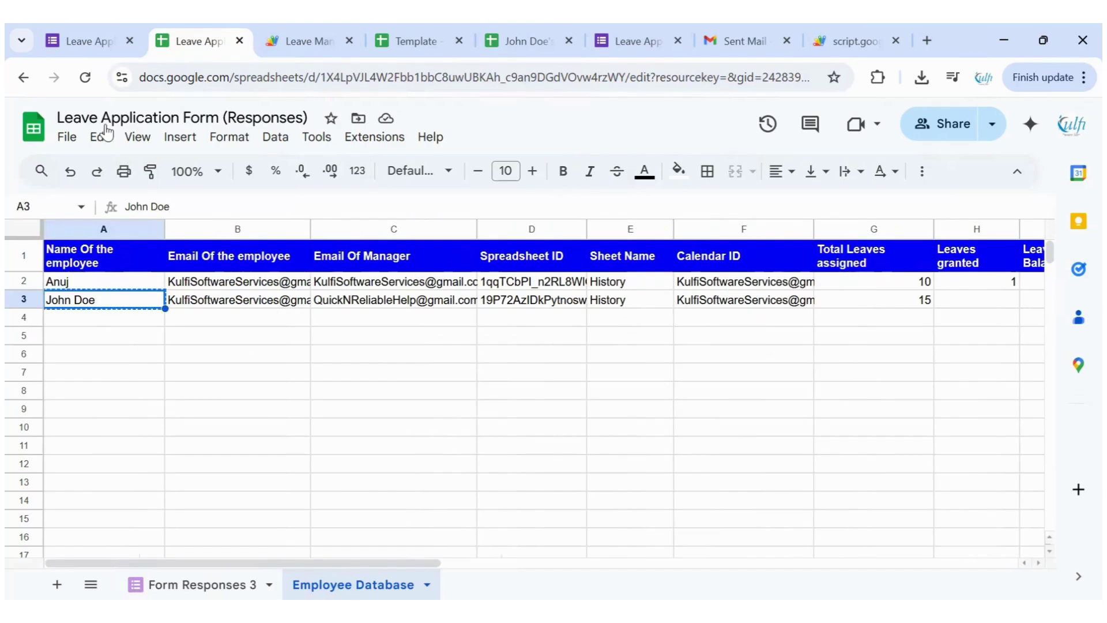
click(74, 25)
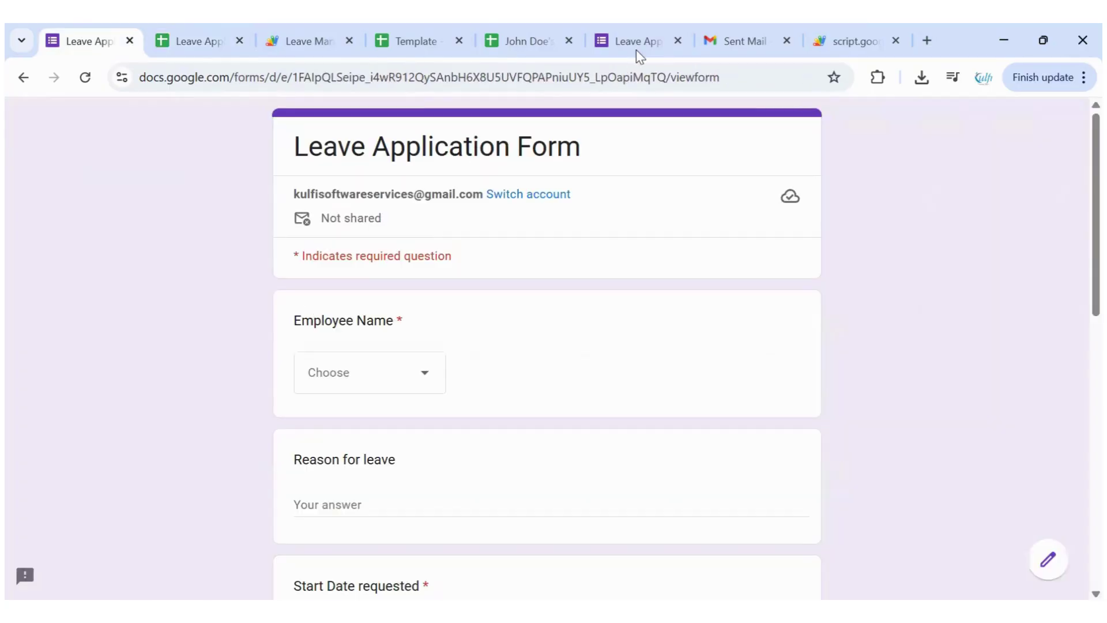
Paste the employee's name as a fourth Employee Name choice in the form editor, then reload the live form
click(635, 49)
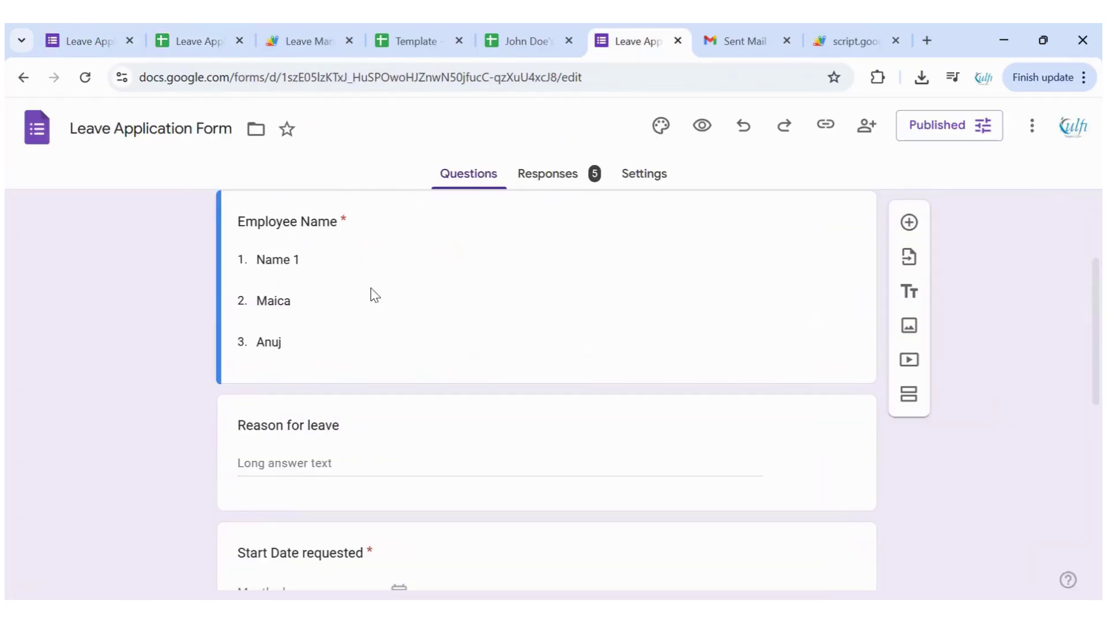
click(317, 411)
key(ctrl+v)
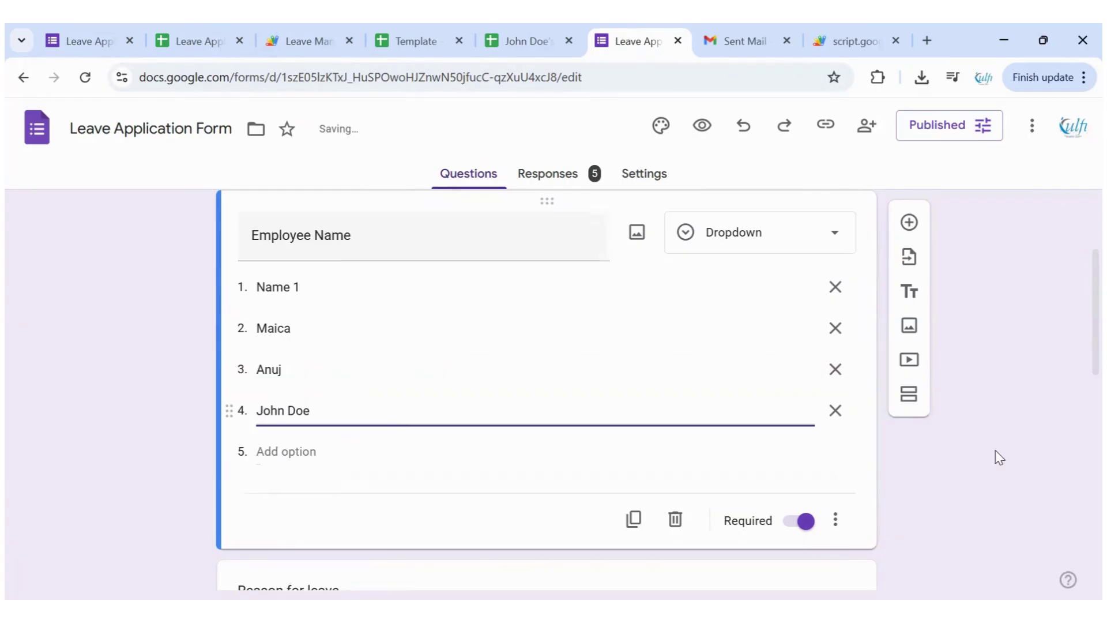
click(71, 49)
key(F5)
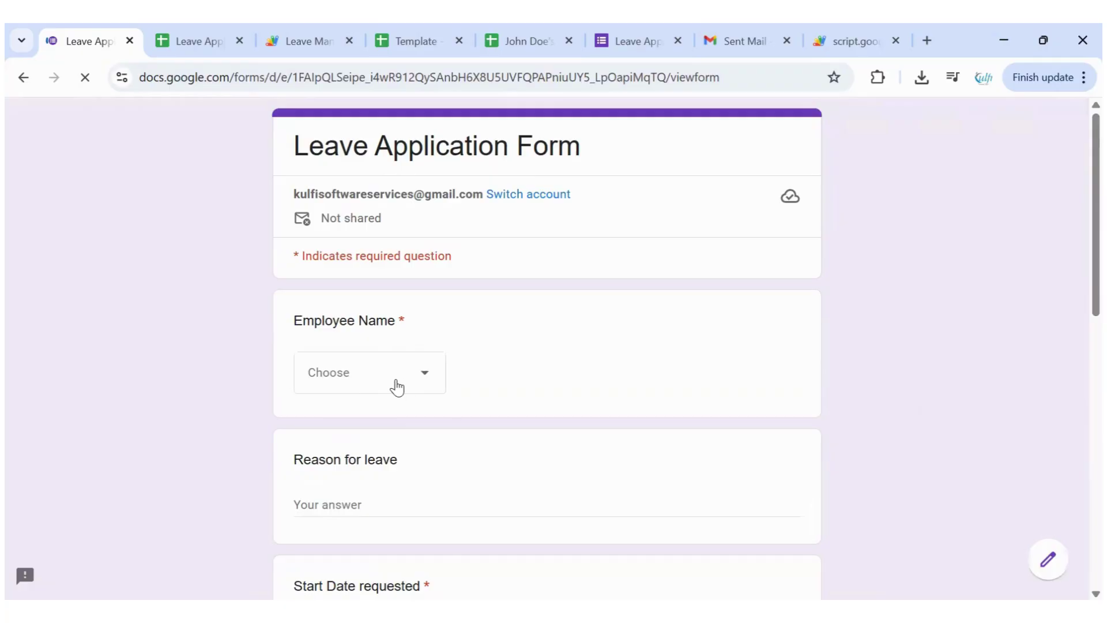
Choose the new employee and enter the reason 'Need to travel'
click(397, 387)
key(Return)
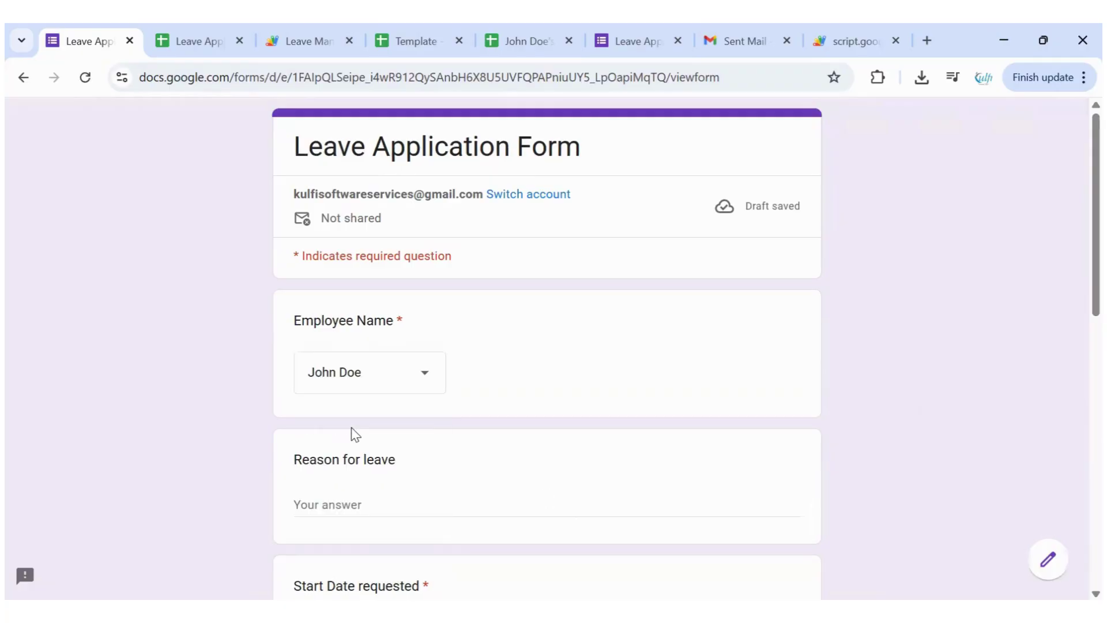
scroll(358, 440, down, 1)
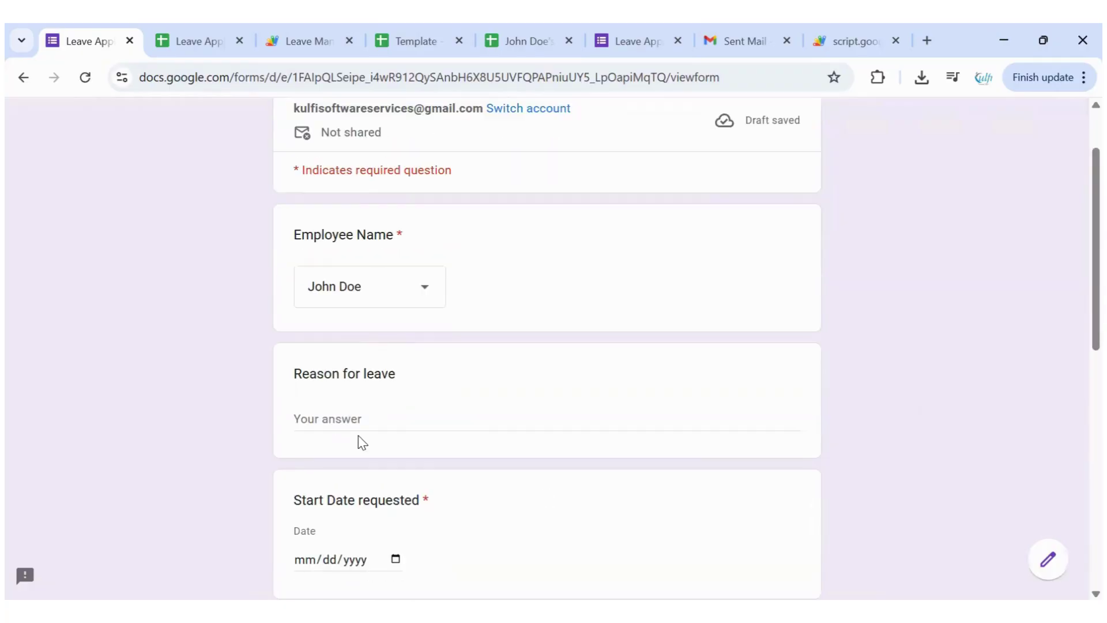
key(Tab)
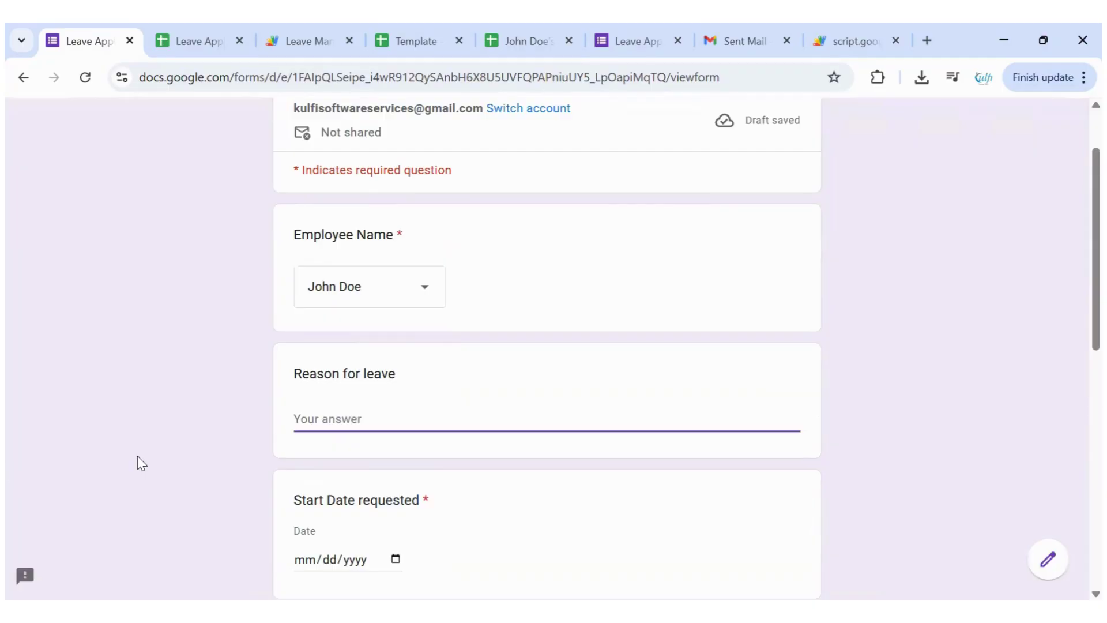
text(Nee)
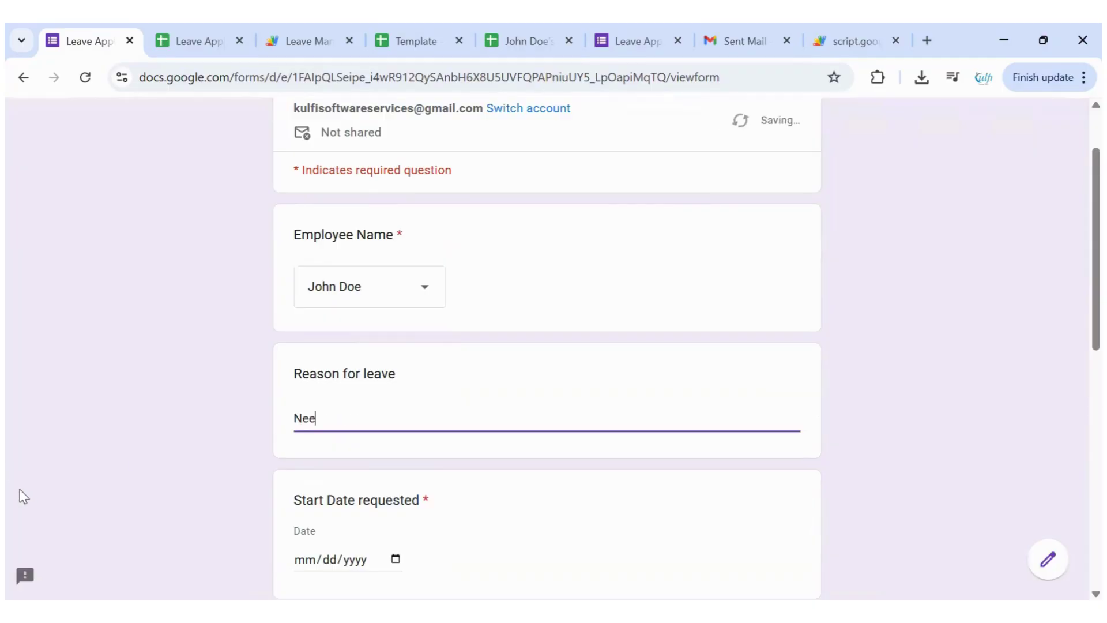
text(d to travel)
Pick a start date of June 15, 2025 and an end date of June 20, 2025
scroll(417, 420, down, 3)
click(395, 388)
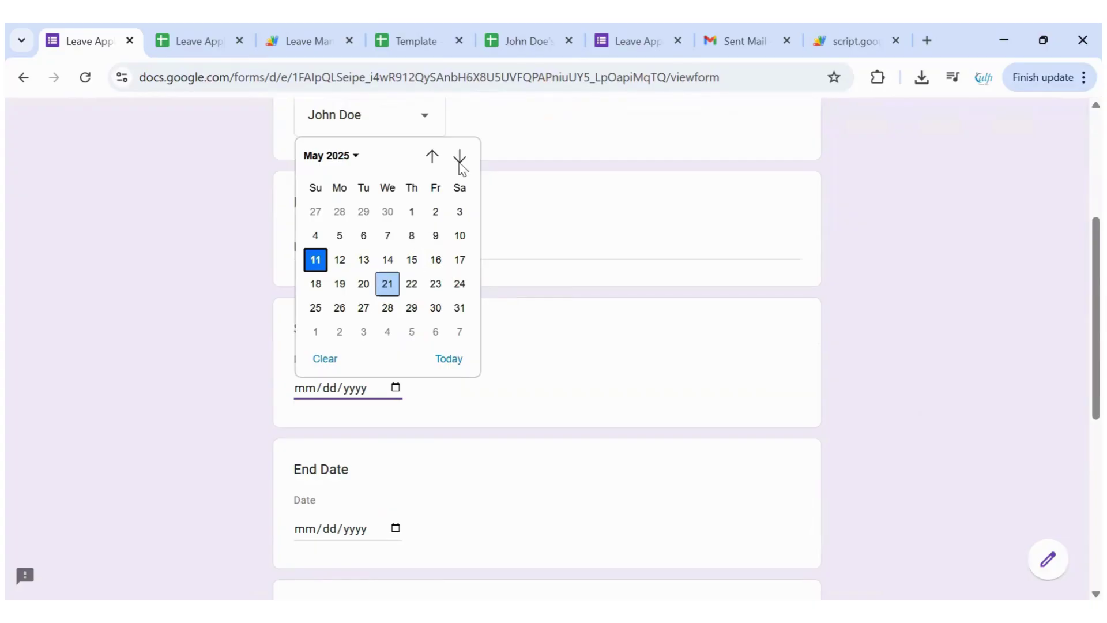
scroll(420, 227, down, 1)
click(316, 260)
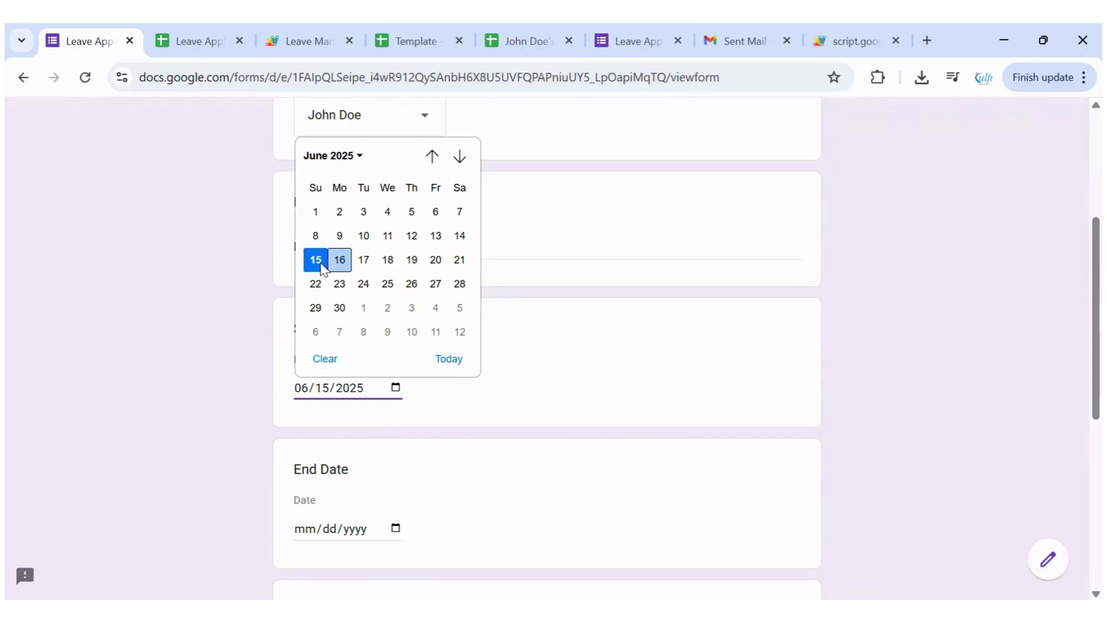
click(391, 443)
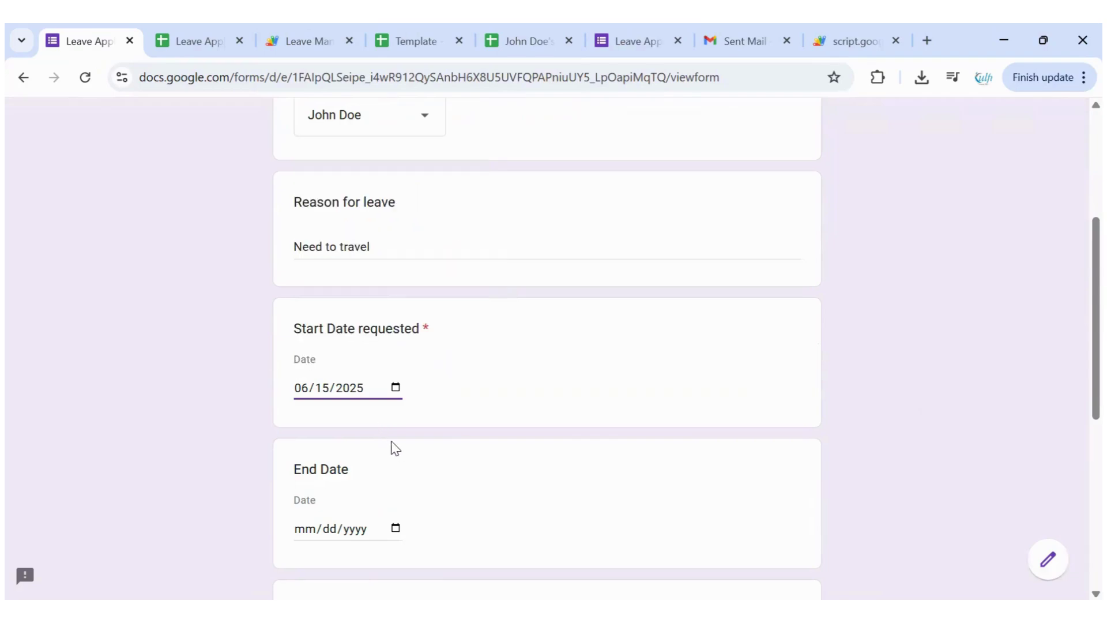
key(Tab)
key(alt+Down)
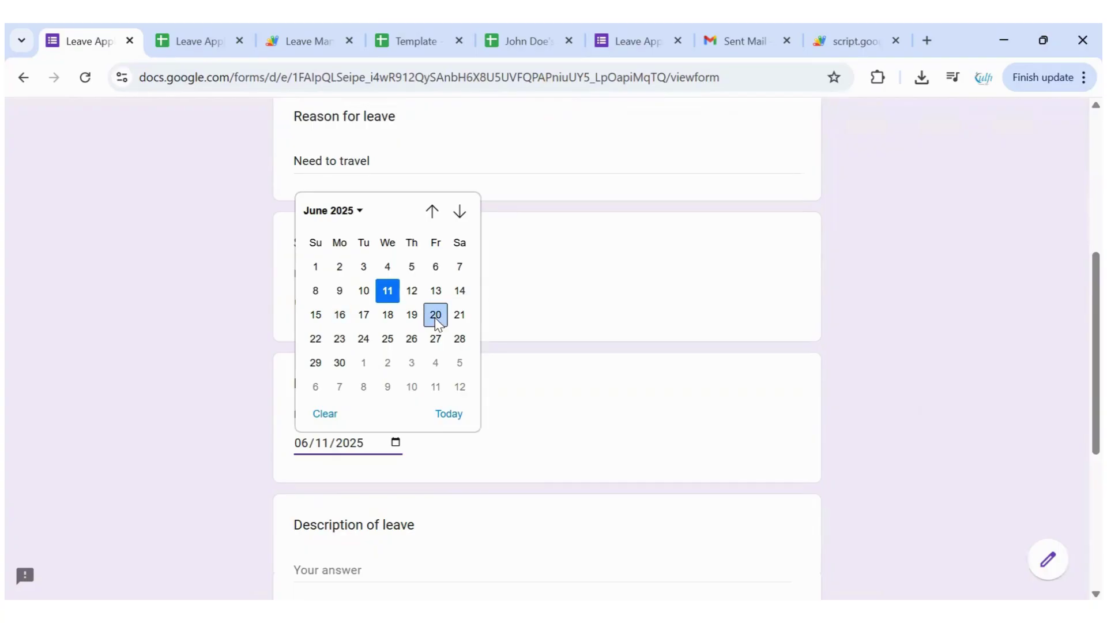
click(395, 443)
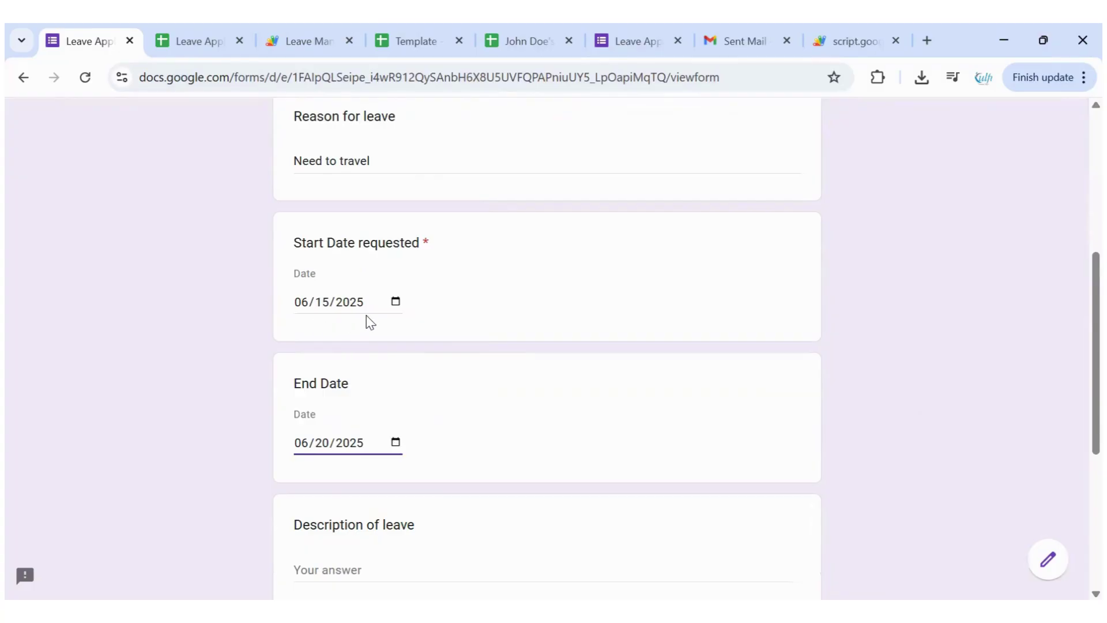
key(alt+Down)
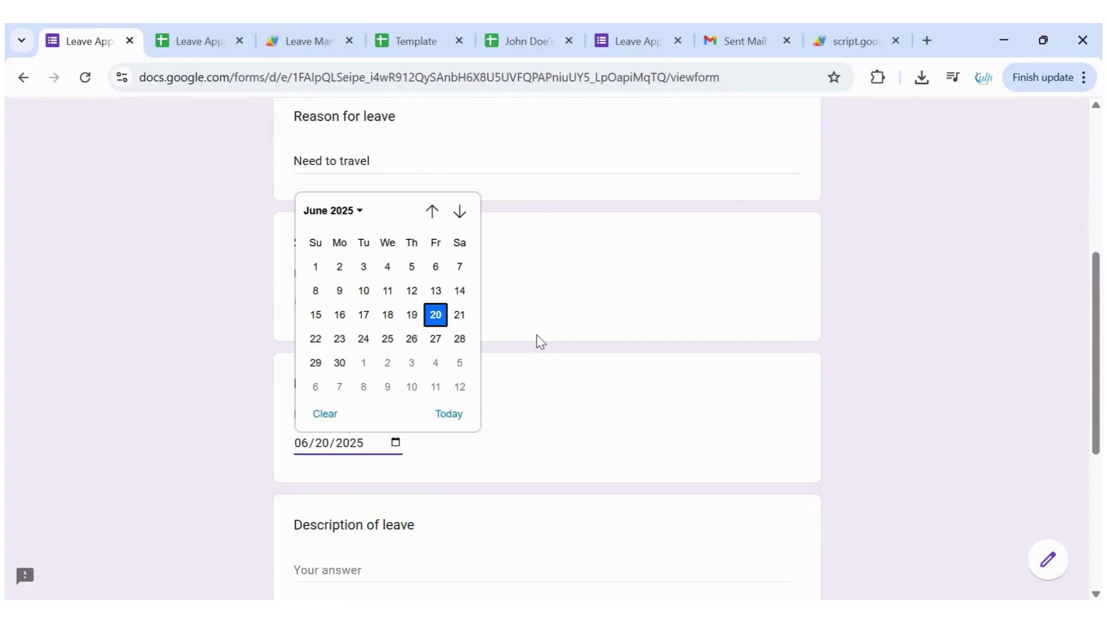
Enter description 'Must travel blah blah blah' and 6 leave days, then submit the request
key(Tab)
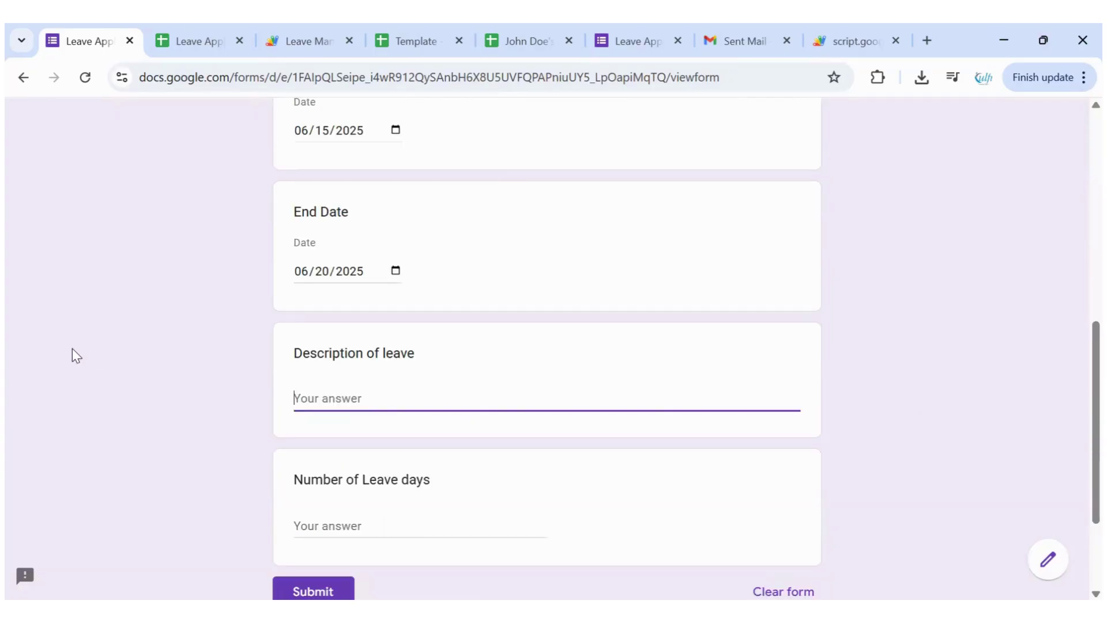
text(N)
key(BackSpace)
text(Must travel blah bl)
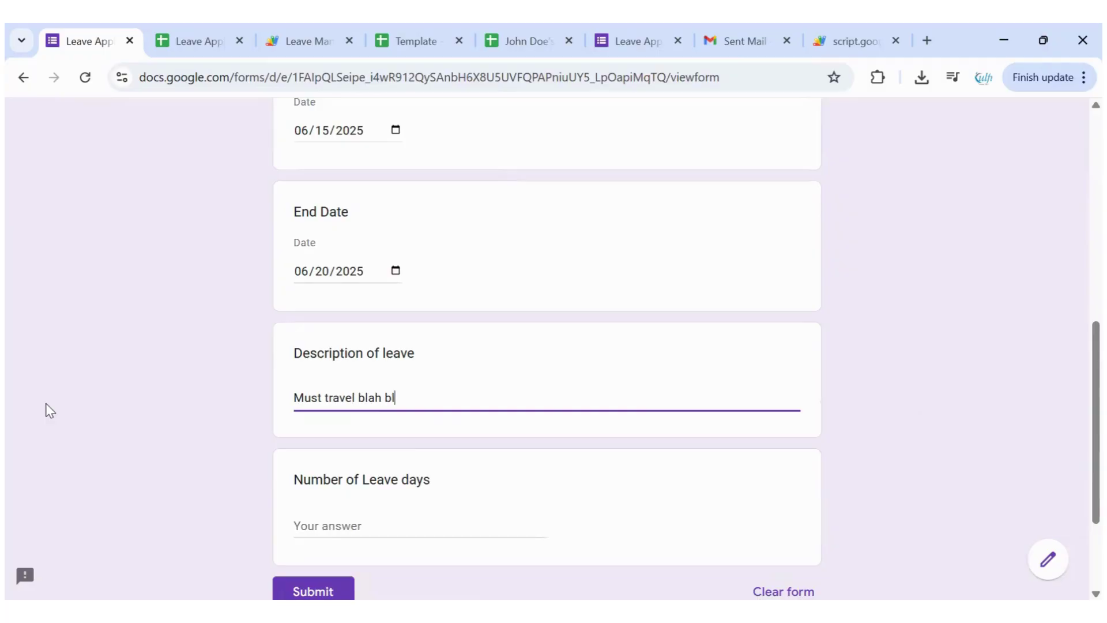
text(ah blah)
click(368, 501)
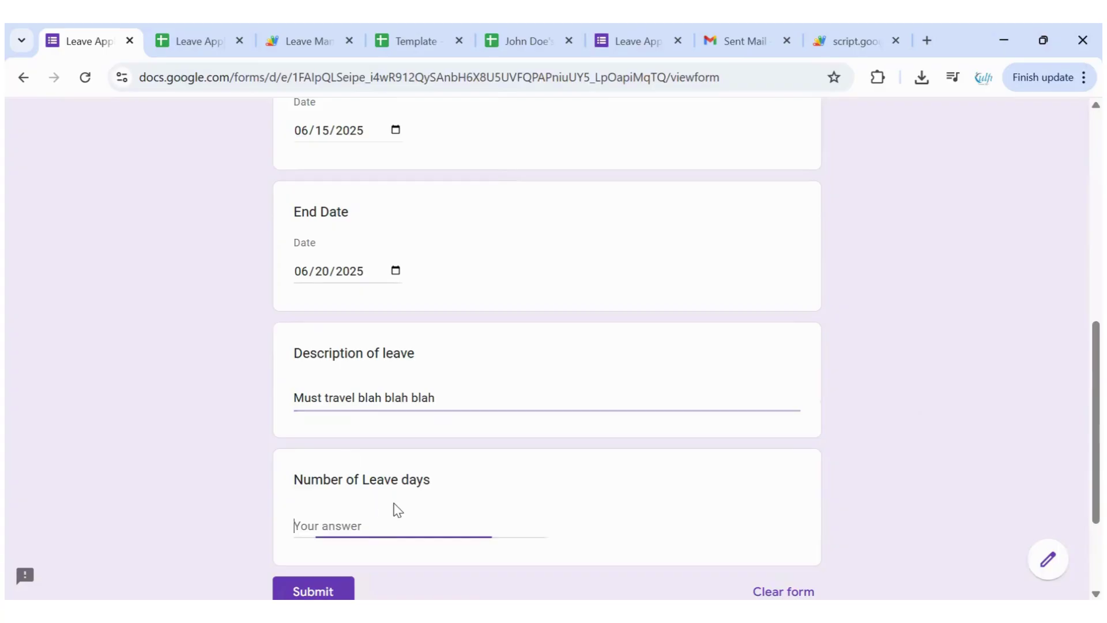
text(6)
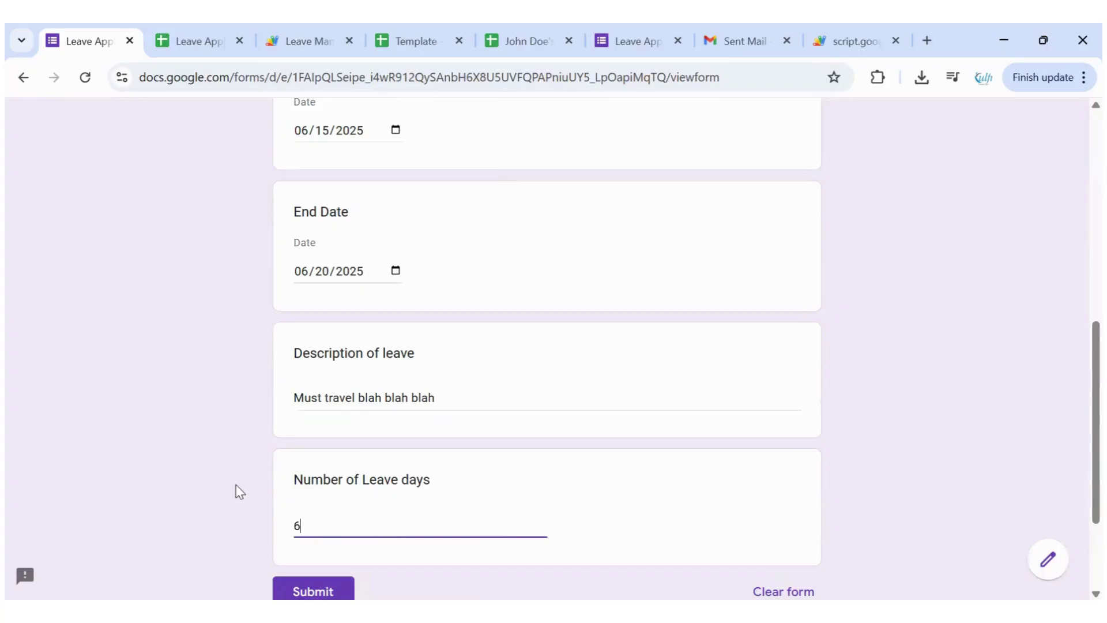
click(243, 487)
scroll(244, 487, down, 1)
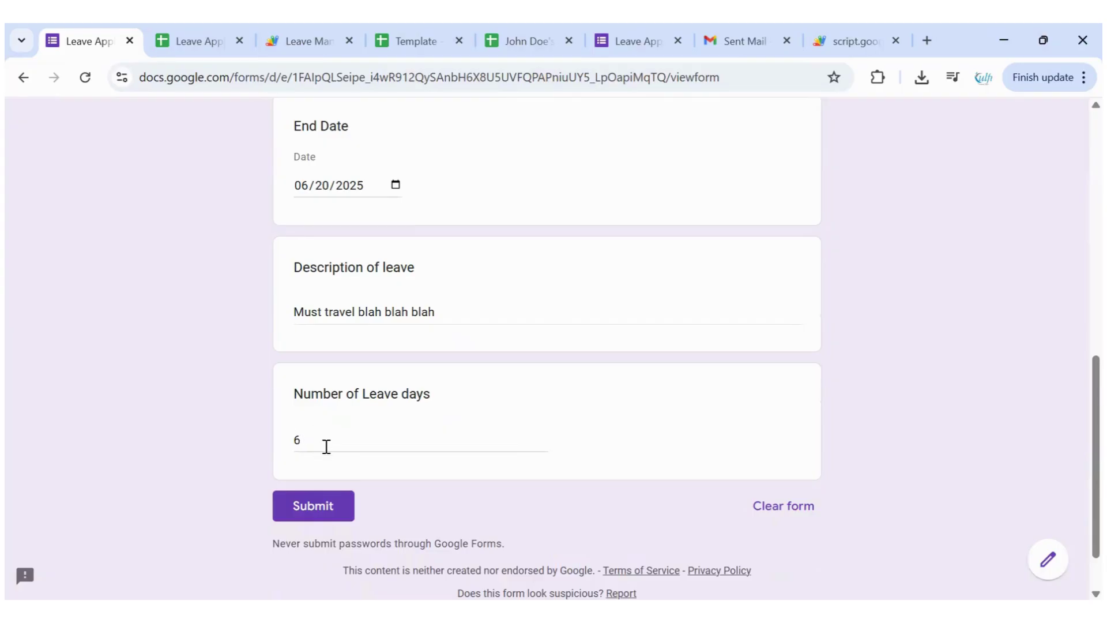
scroll(326, 445, up, 1)
scroll(326, 446, up, 3)
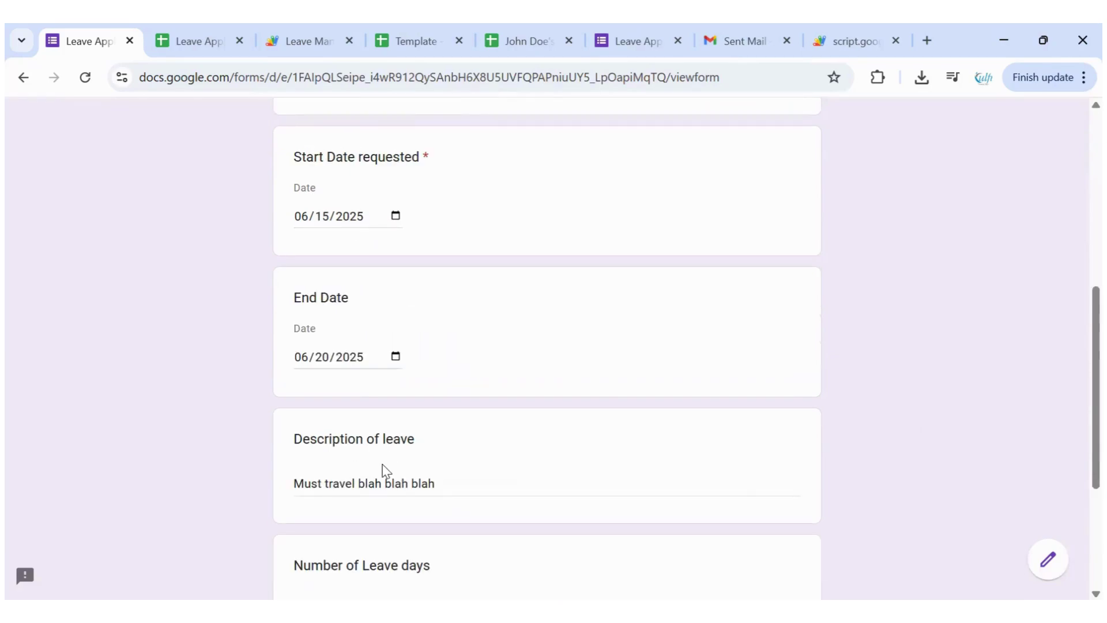
scroll(383, 470, down, 3)
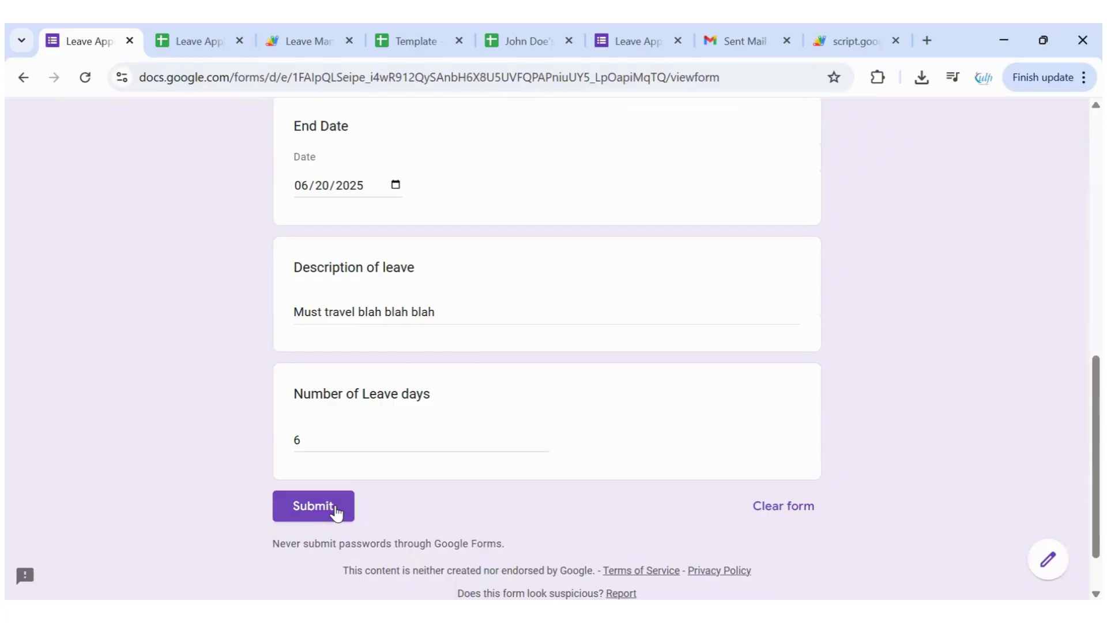
click(337, 511)
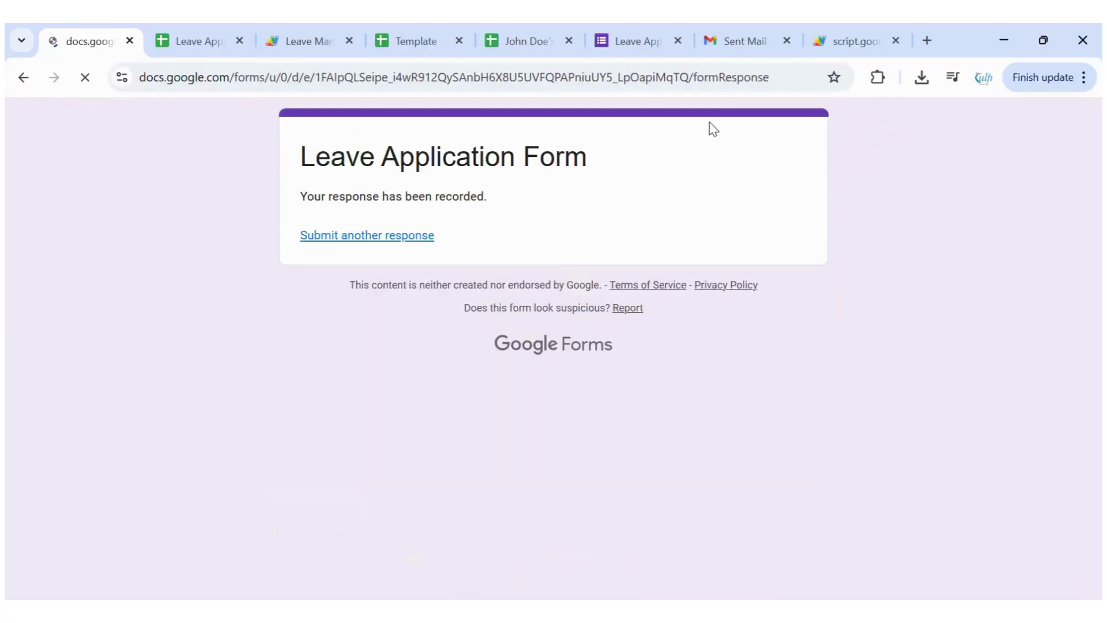
Read the 'Please approve or reject' email in Gmail's Sent folder, then return to the responses spreadsheet
key(ctrl+7)
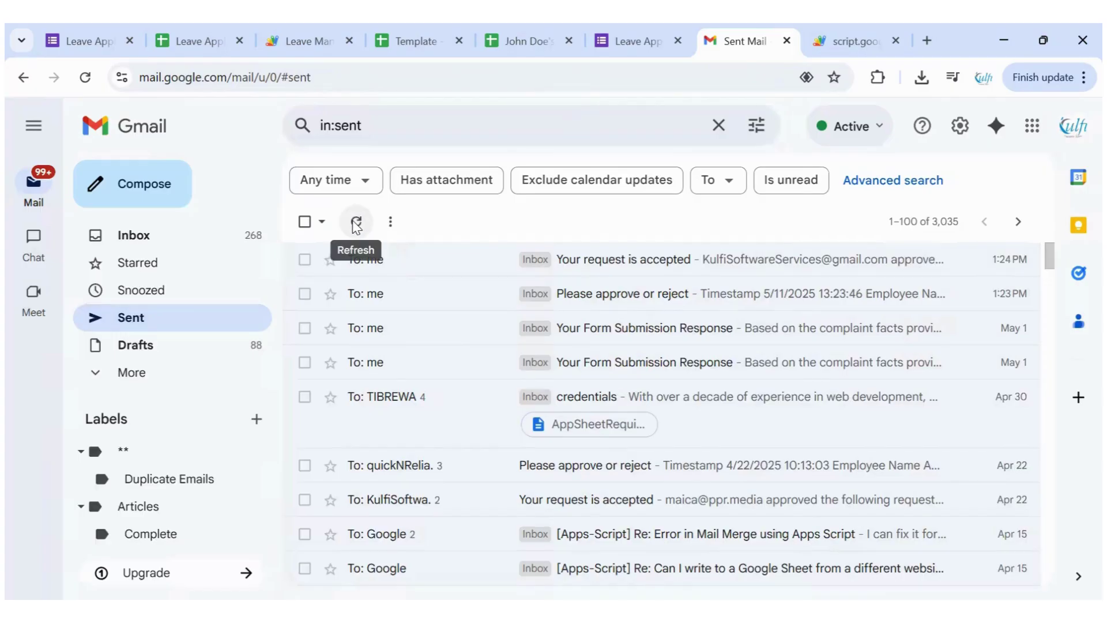
click(356, 224)
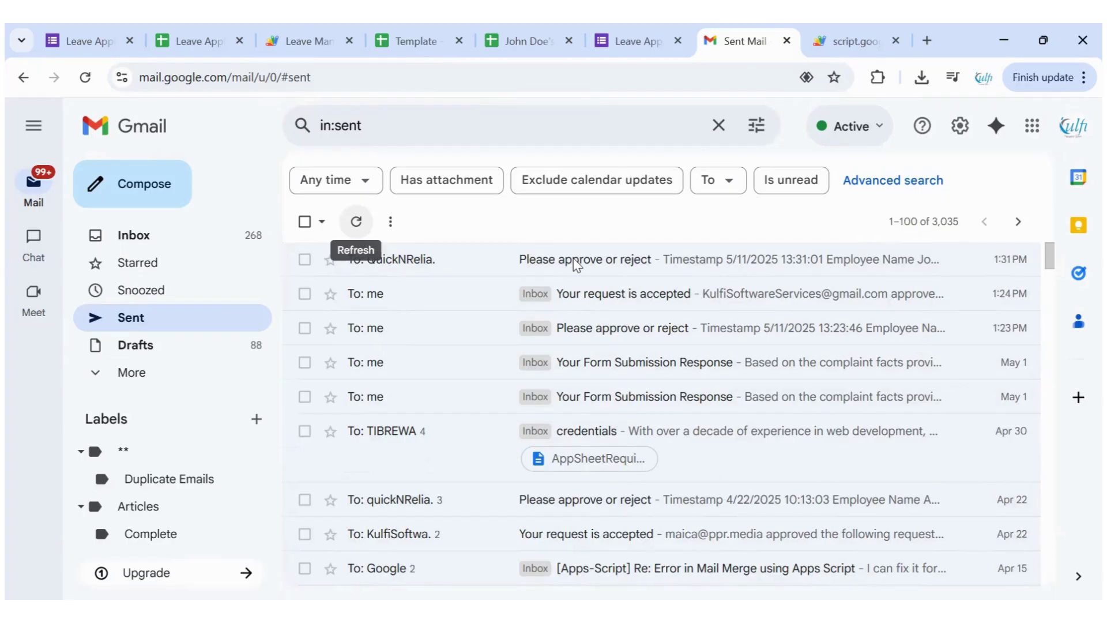
click(436, 259)
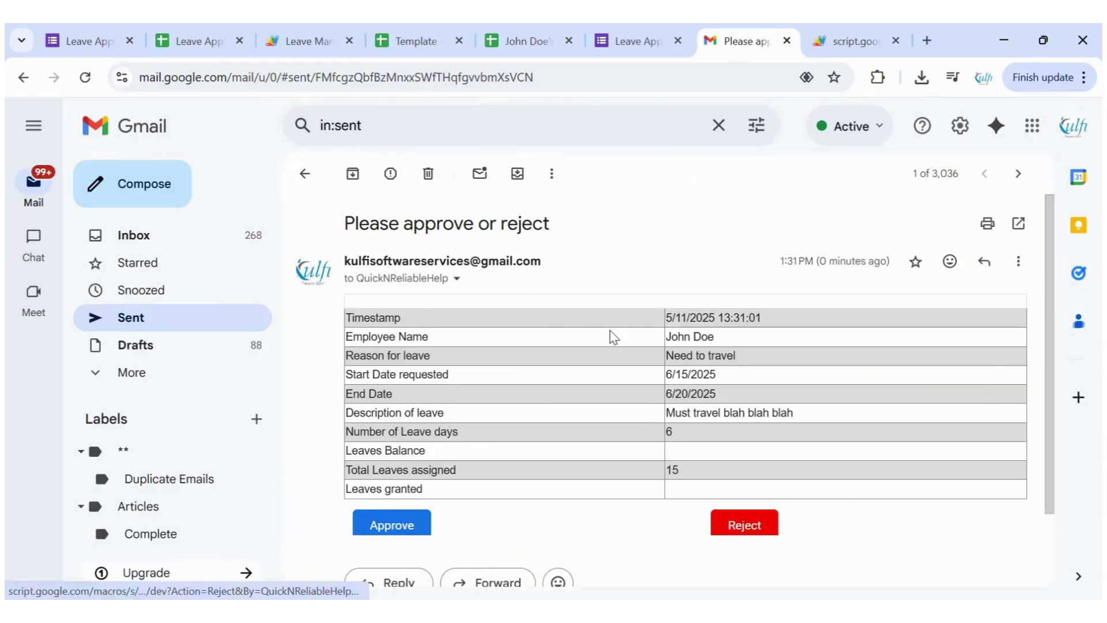
click(187, 45)
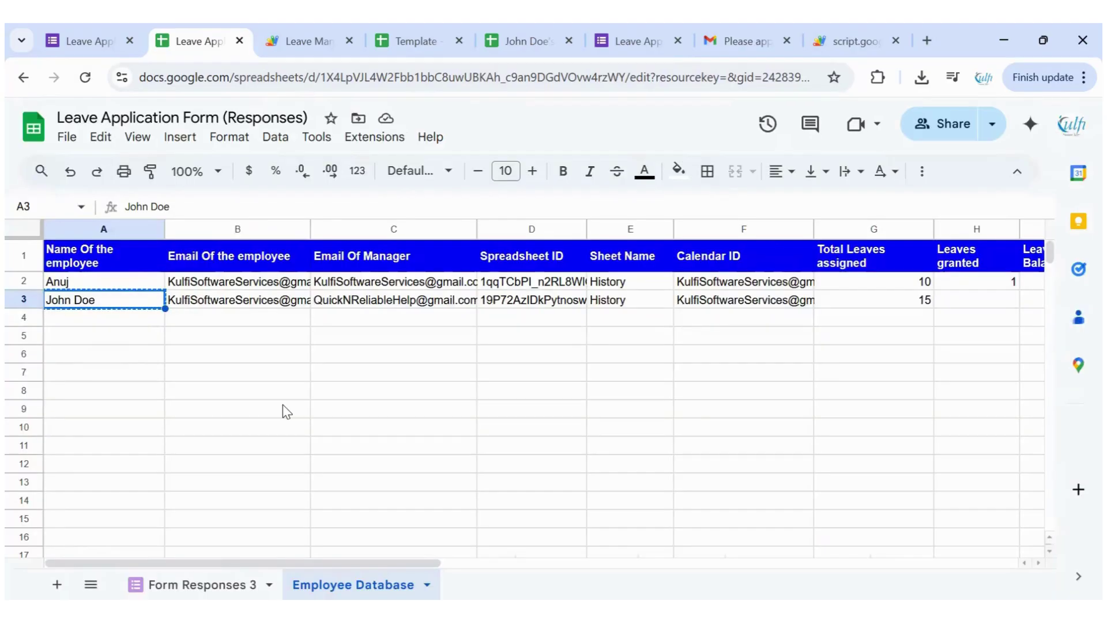
On Form Responses 3, check row 2's employee, reason, start date, description and leave days
click(222, 572)
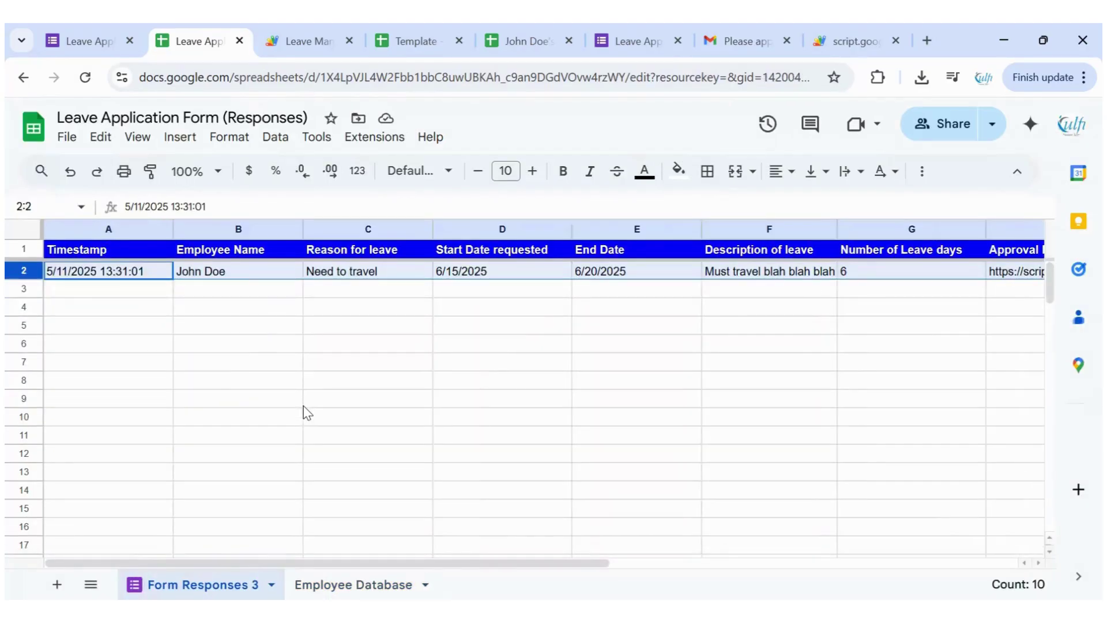
click(247, 275)
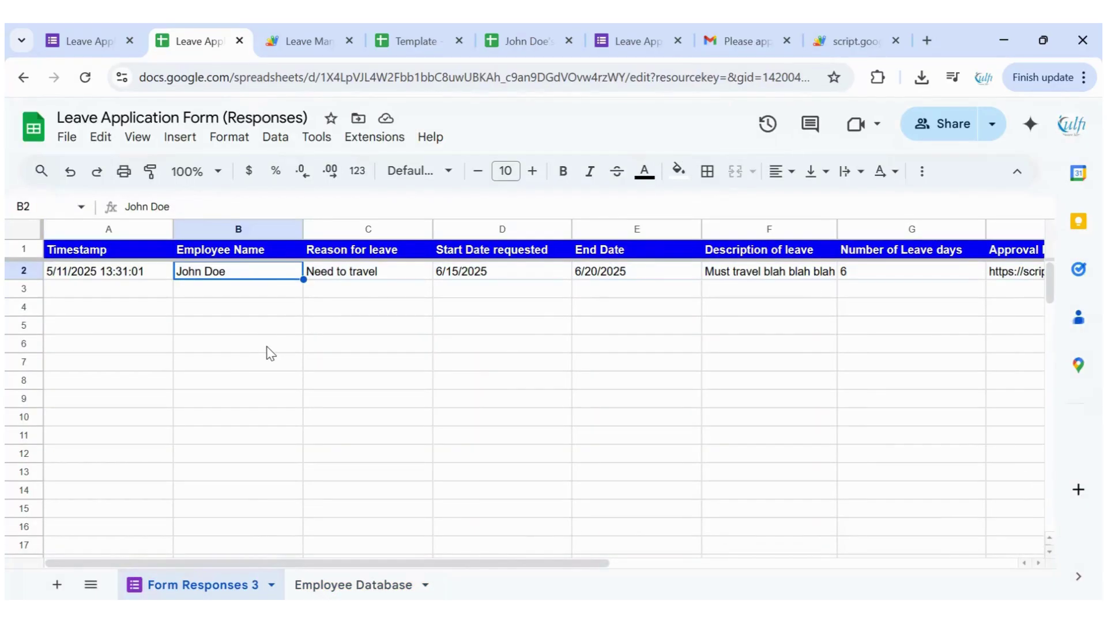
key(Right)
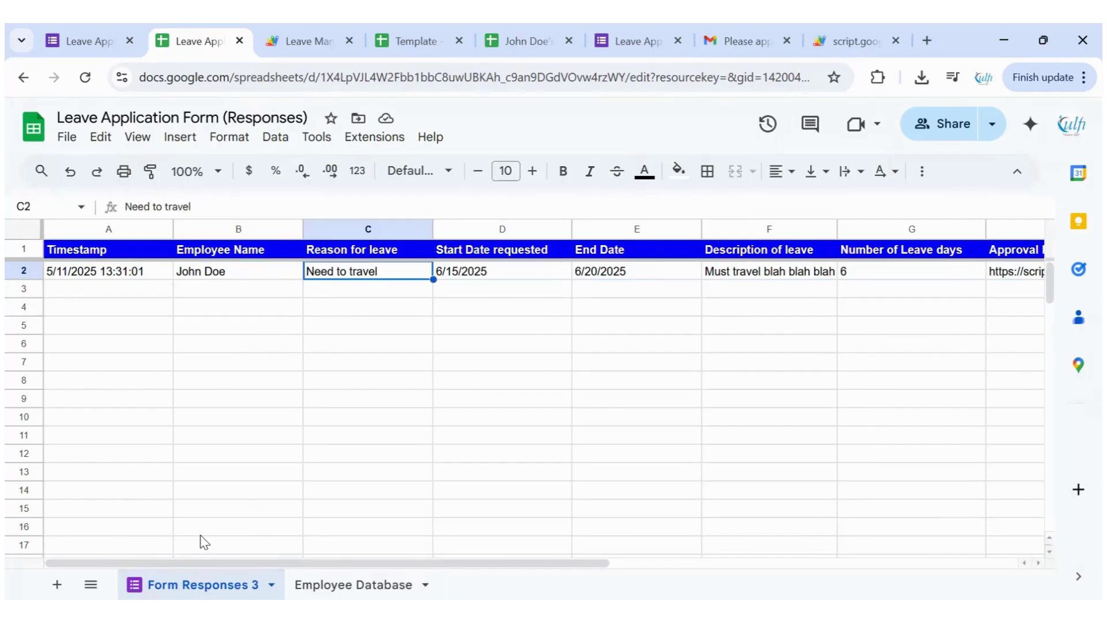
key(Right)
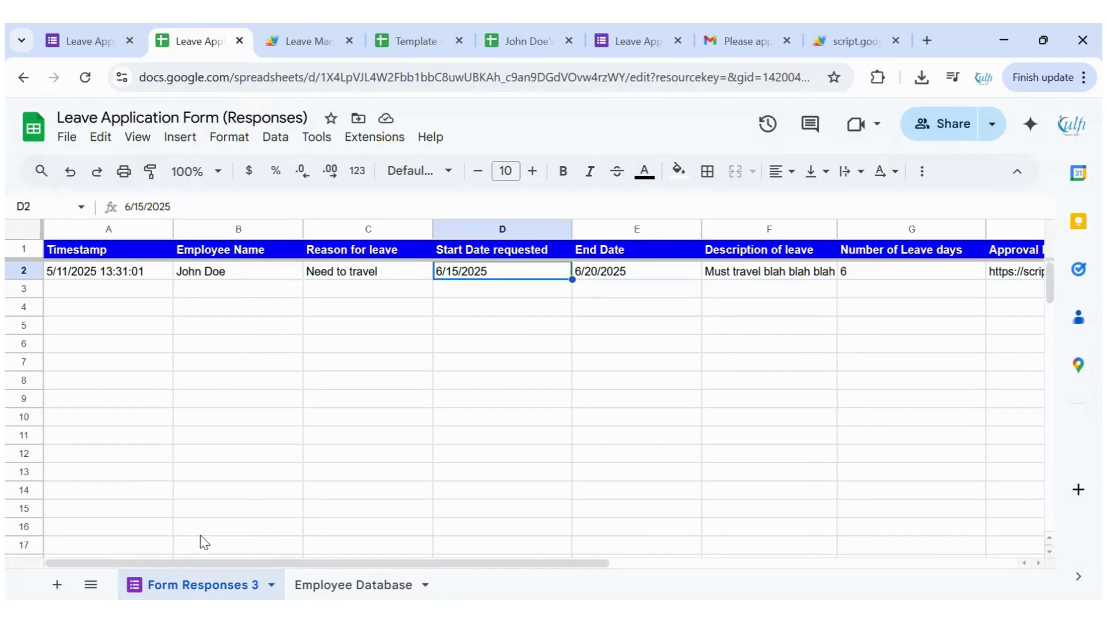
key(Right)
key(Right)
key(Right)
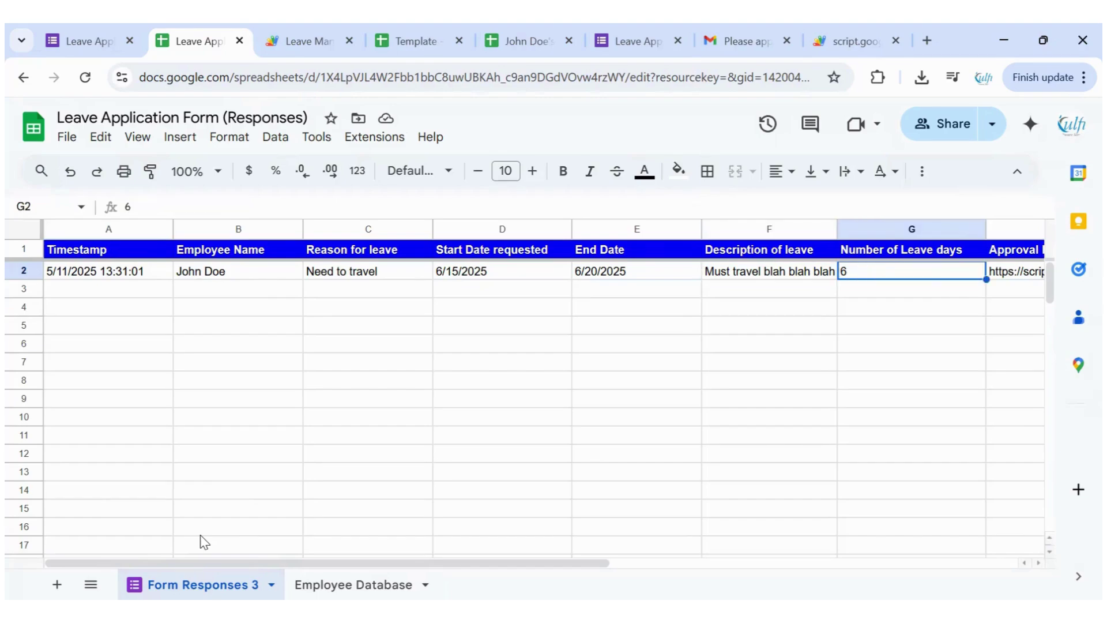
key(Right)
key(Right)
key(Right)
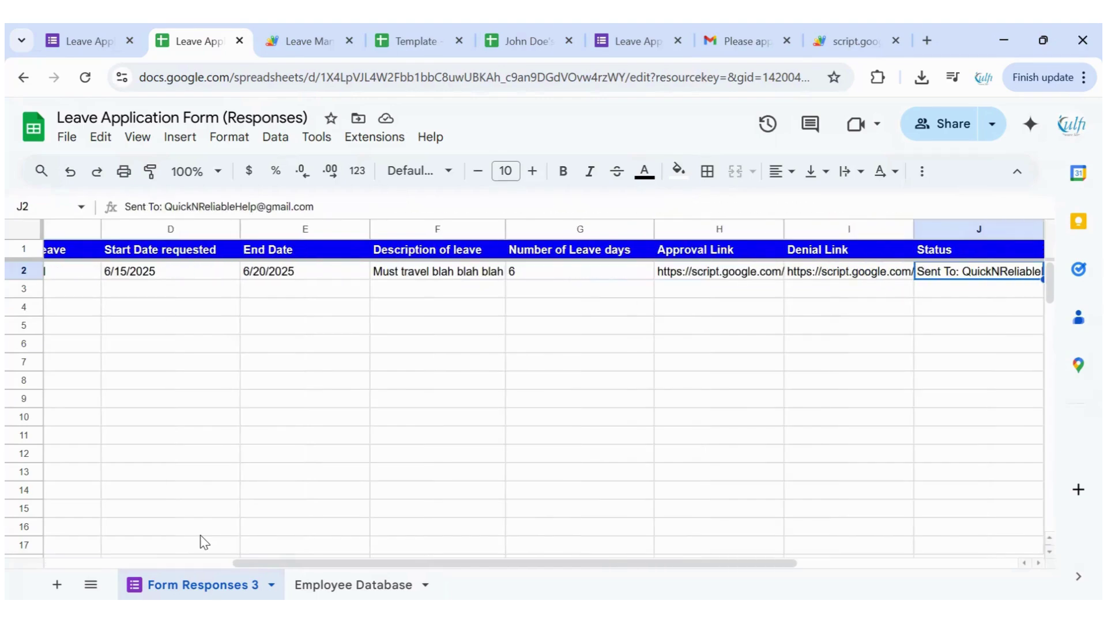
Check the approval and denial links and Sent To status, noting K2:M2 are still empty
click(701, 275)
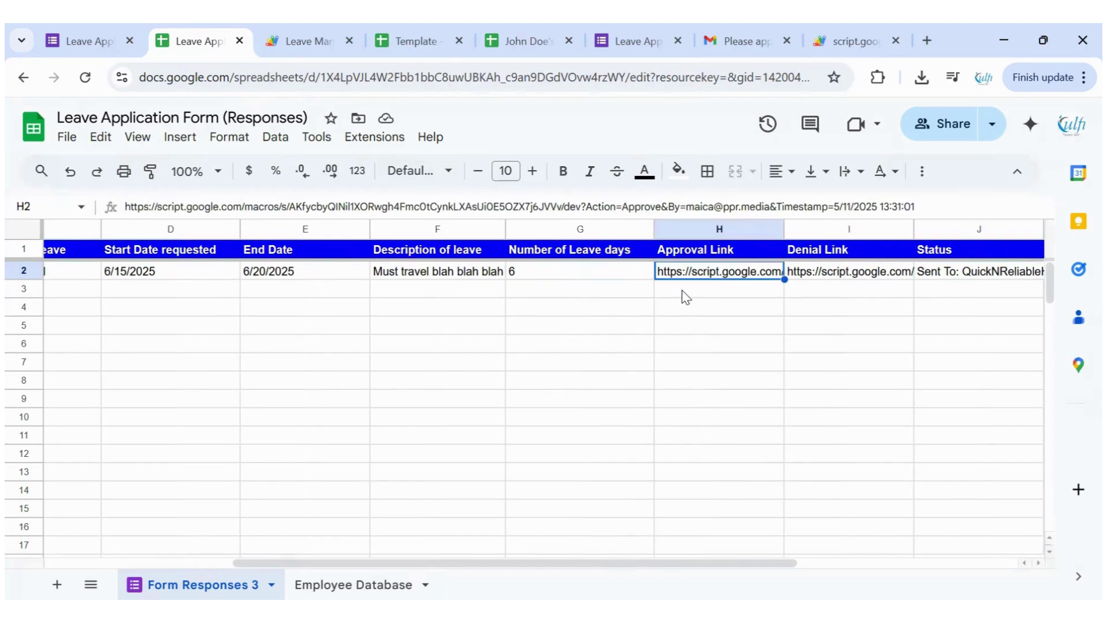
key(Right)
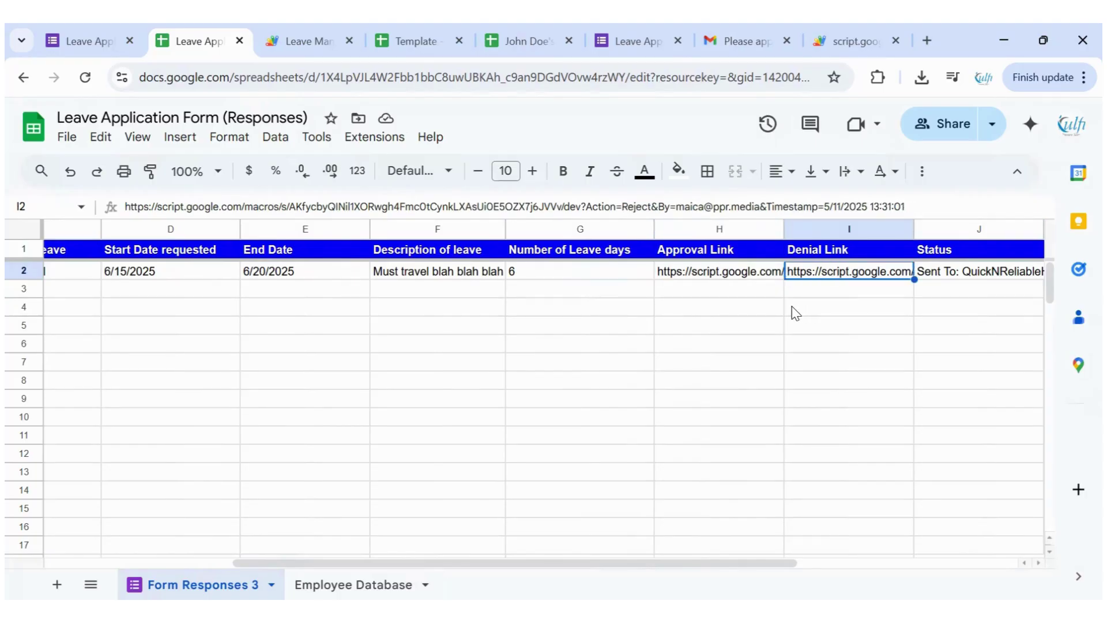
scroll(797, 313, right, 3)
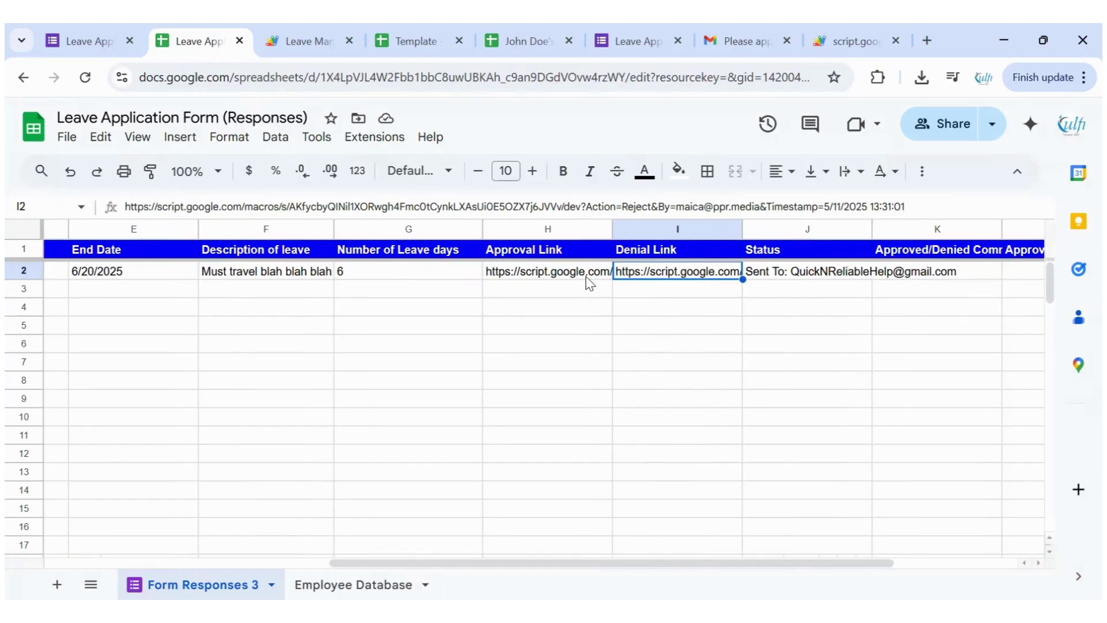
click(799, 272)
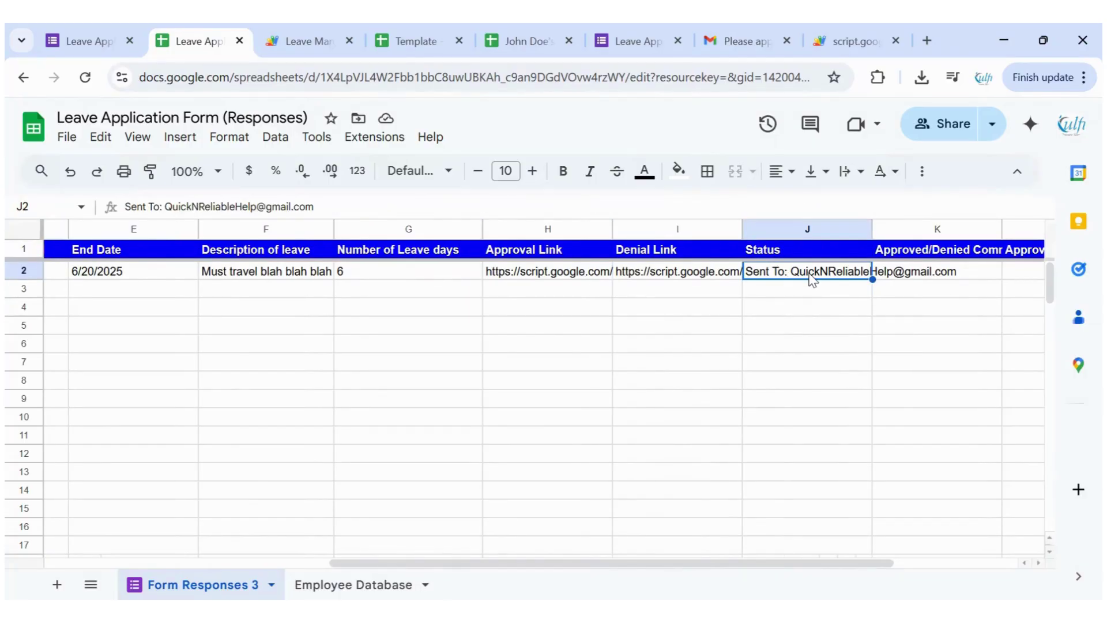
scroll(813, 279, right, 3)
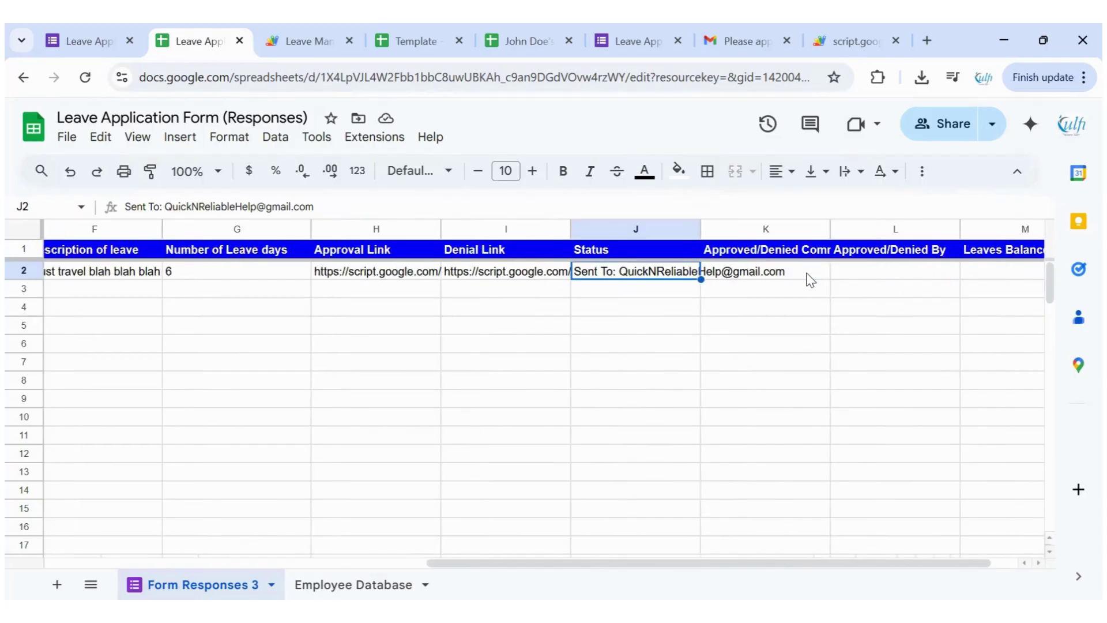
scroll(776, 282, right, 1)
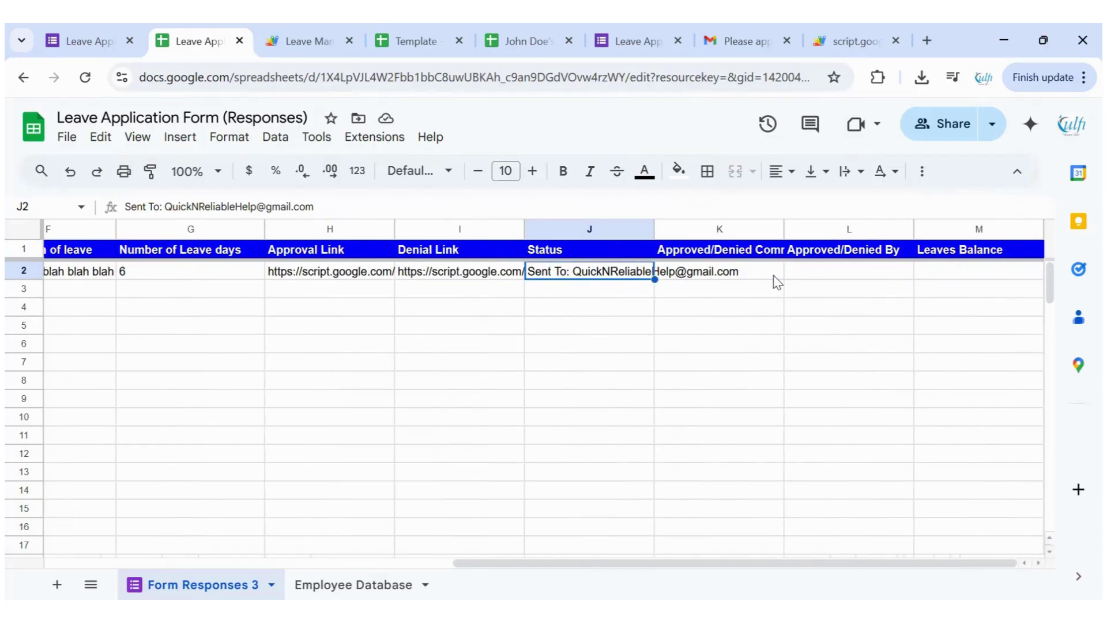
drag(759, 279, 933, 287)
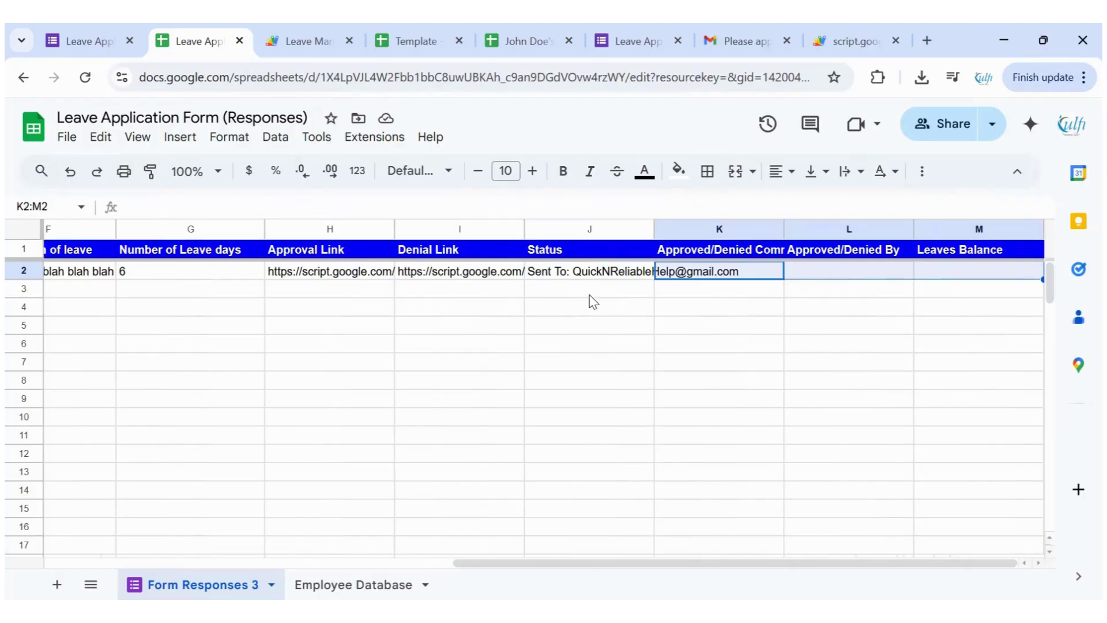
Use the email's Approve button to open the Apps Script approval page, noting the empty balance rows
click(751, 50)
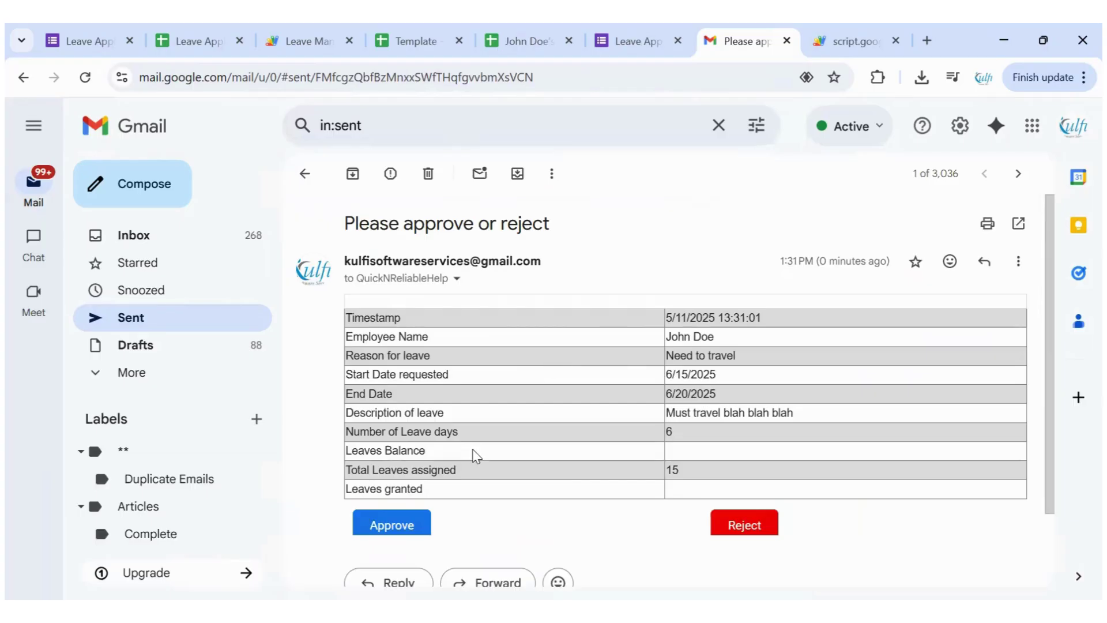
click(728, 523)
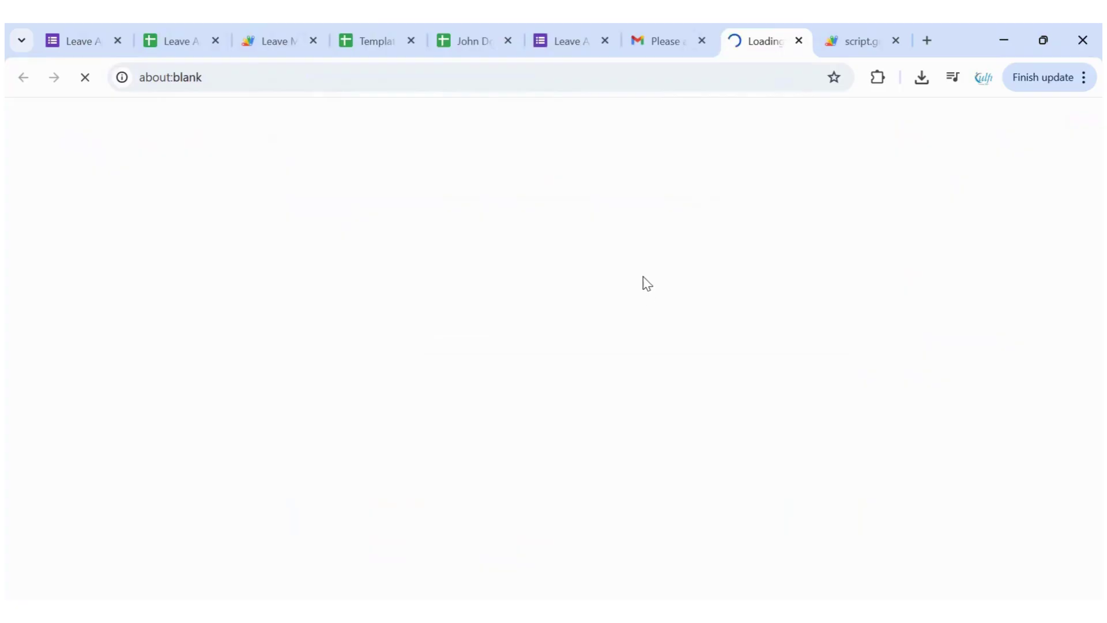
click(655, 41)
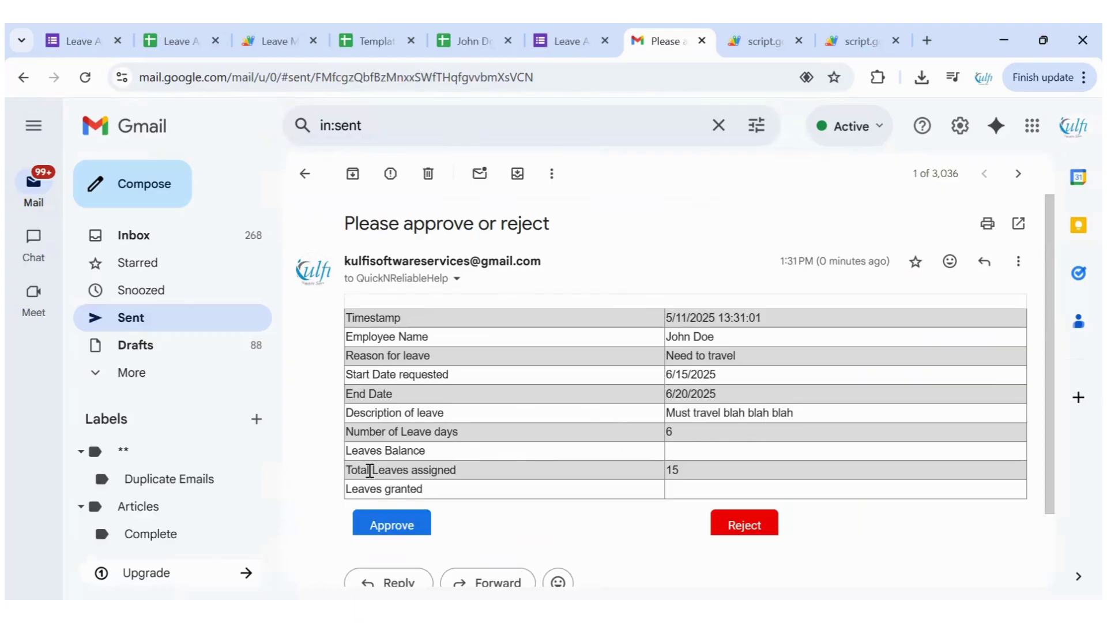
drag(364, 456, 426, 455)
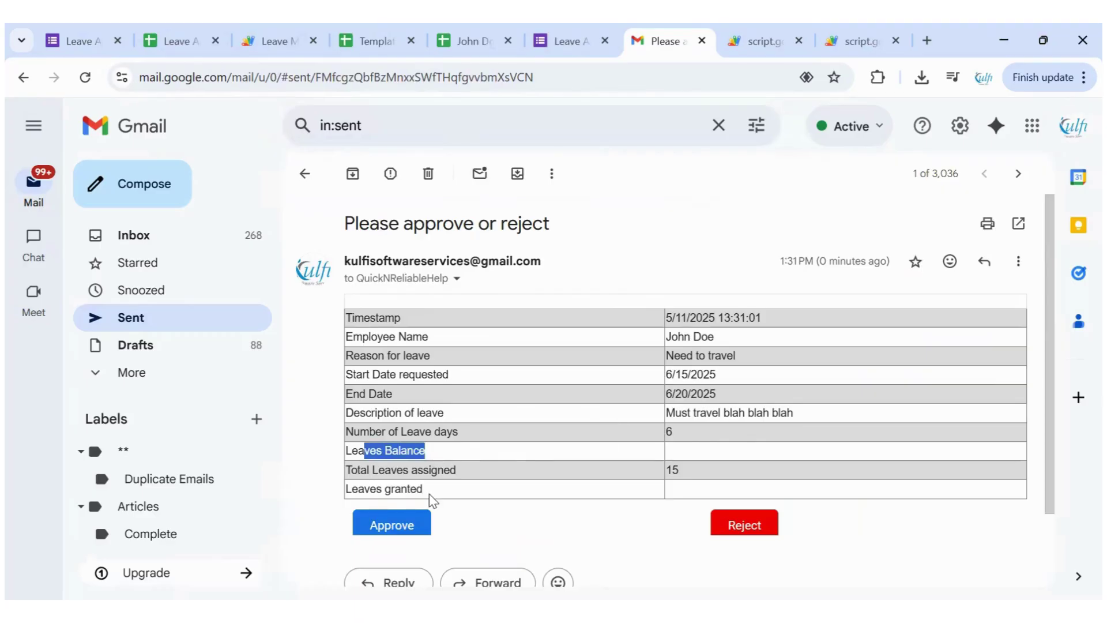
drag(429, 494, 391, 490)
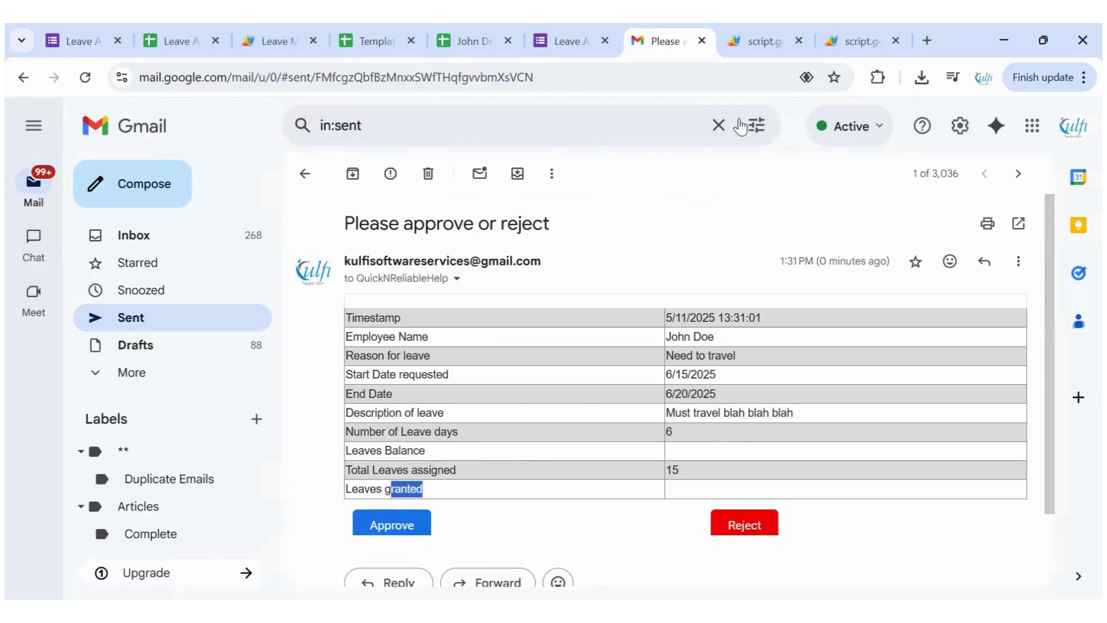
click(756, 46)
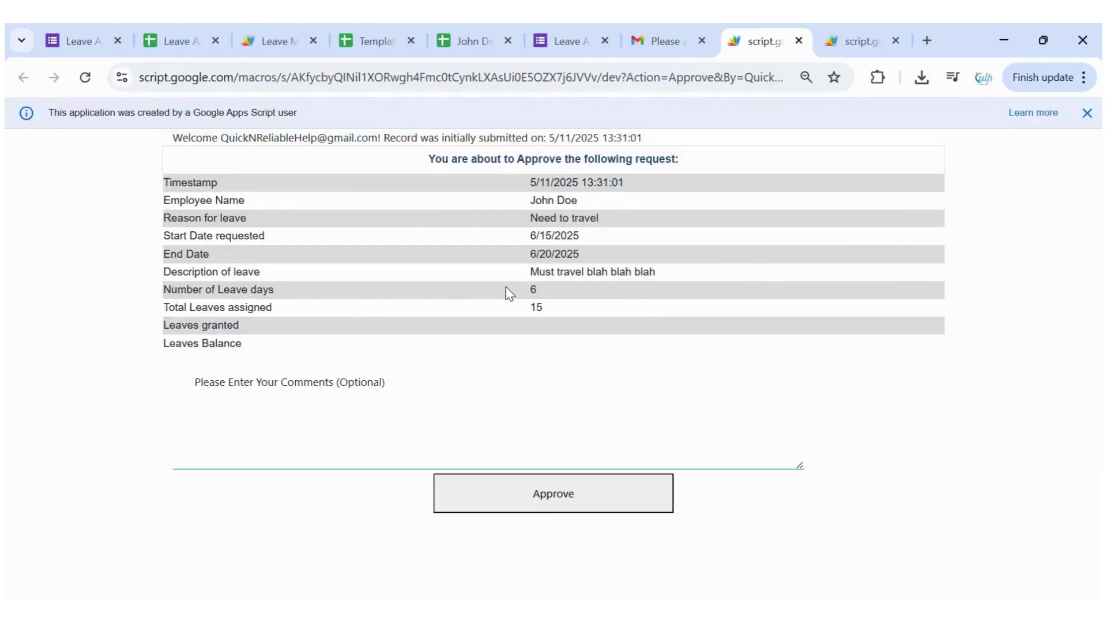
Approve the 6-day request with the comment 'Happy Travels!' and go back to the Gmail email
drag(394, 310, 611, 311)
click(516, 453)
text(Happy Travels!)
click(553, 493)
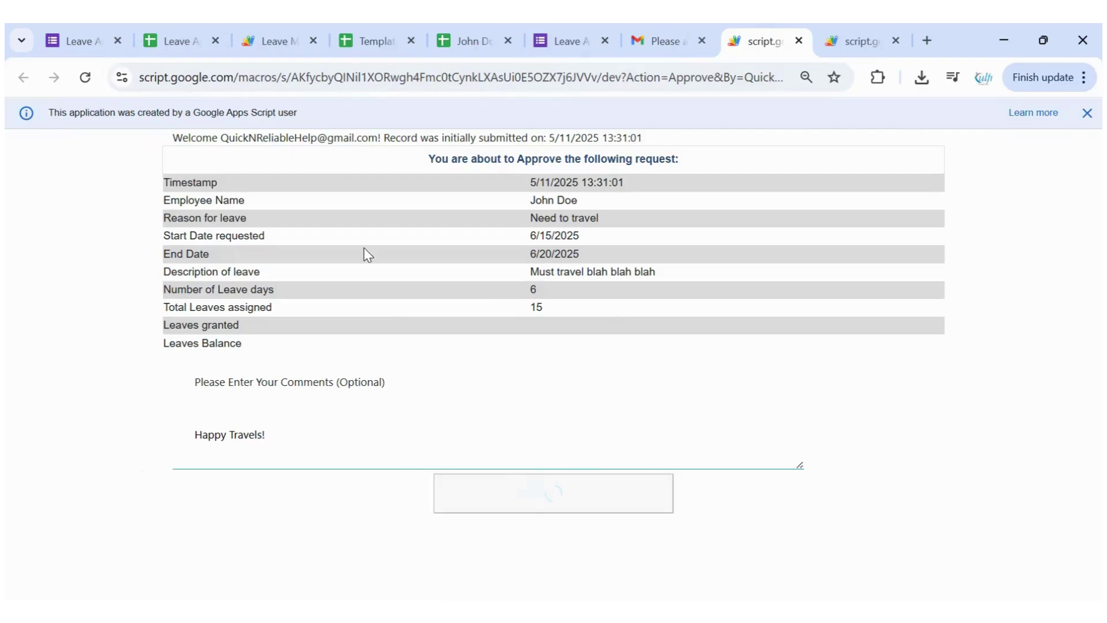
click(661, 43)
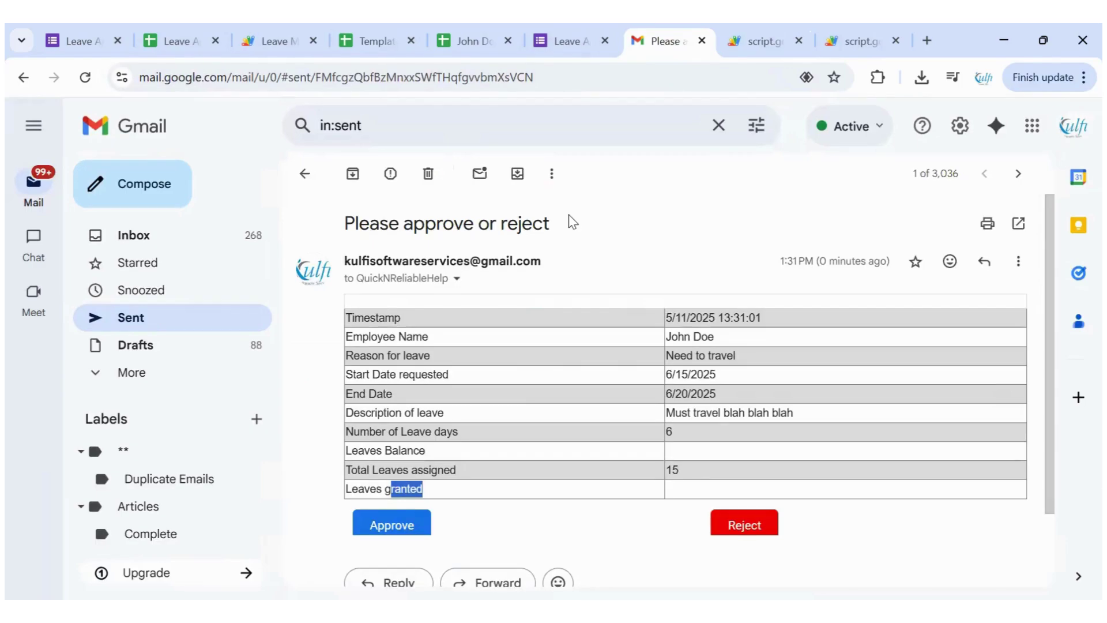
From Sent, open 'Your request is accepted' and highlight its 'Happy Travels!' comment beside balance 9
click(305, 173)
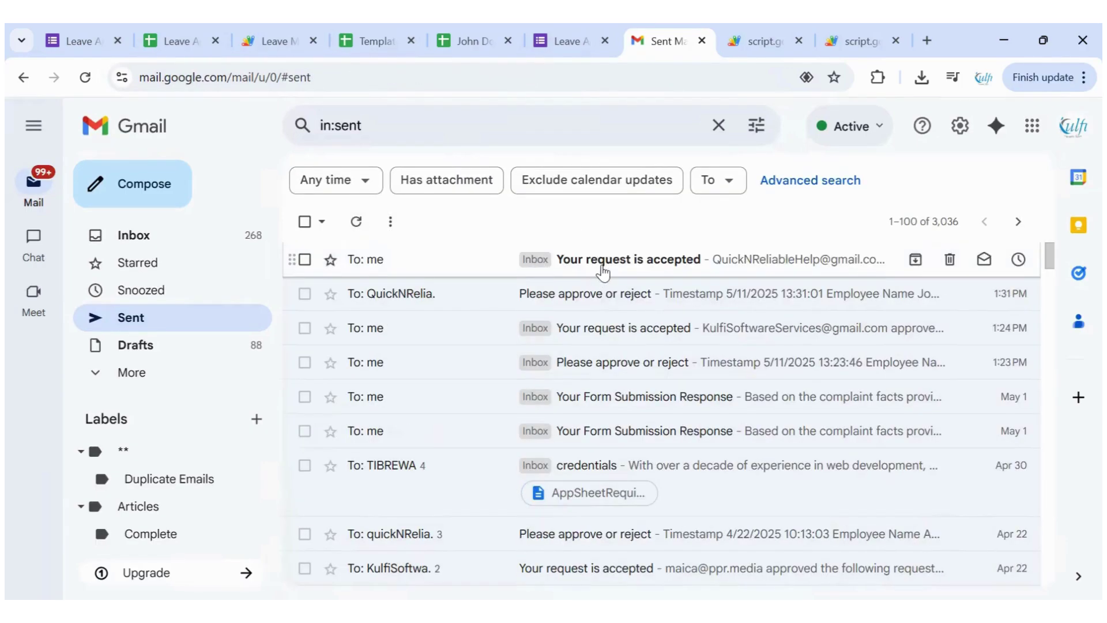
click(380, 278)
click(380, 279)
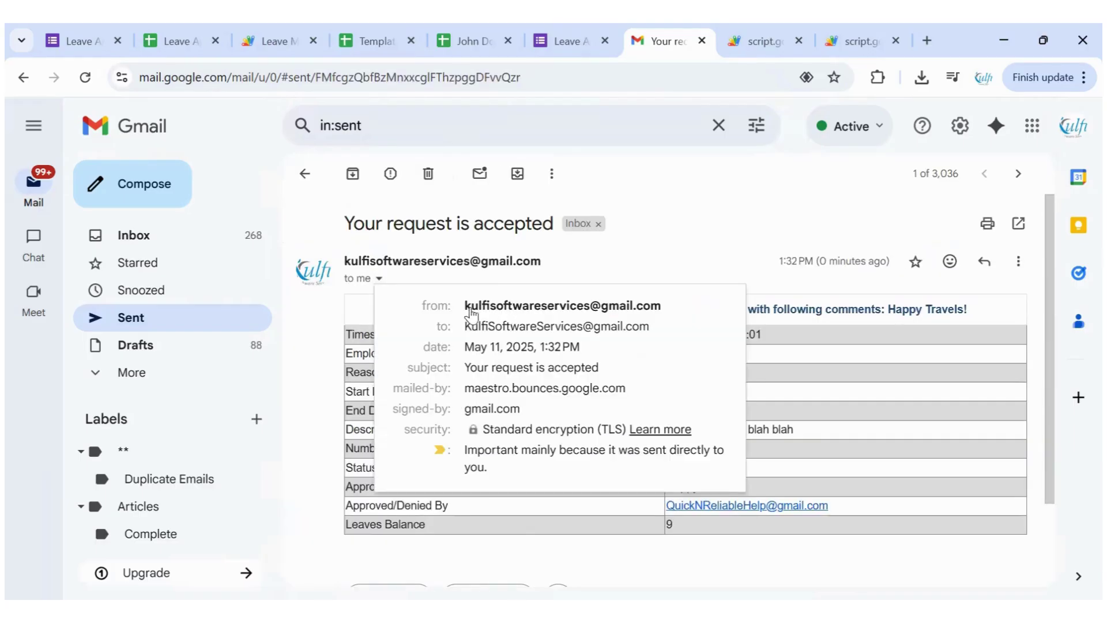
click(514, 318)
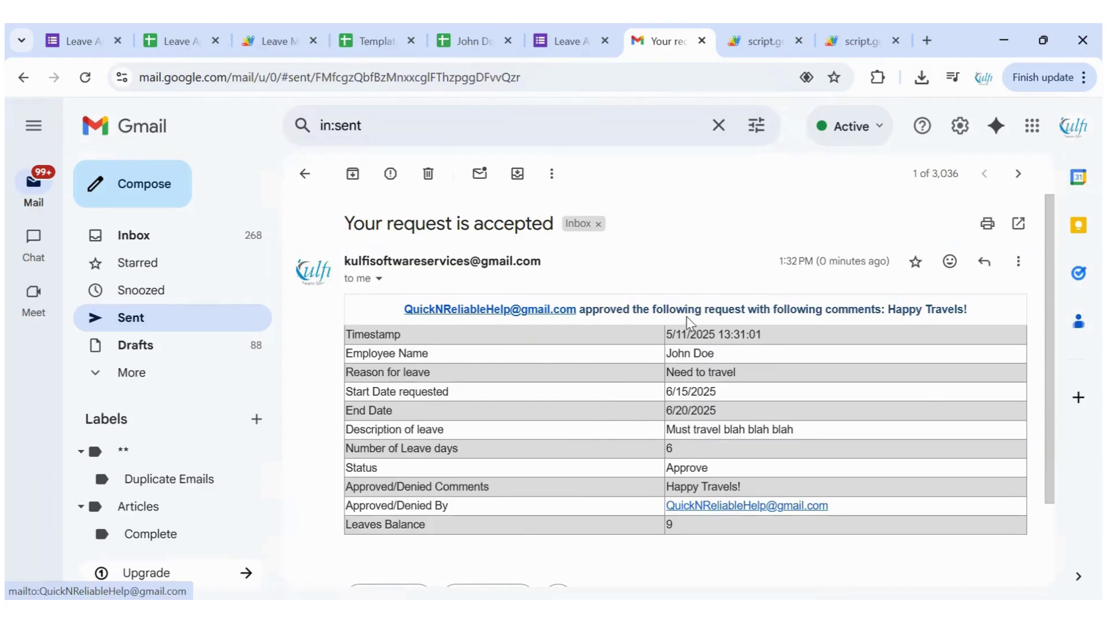
drag(887, 310, 975, 318)
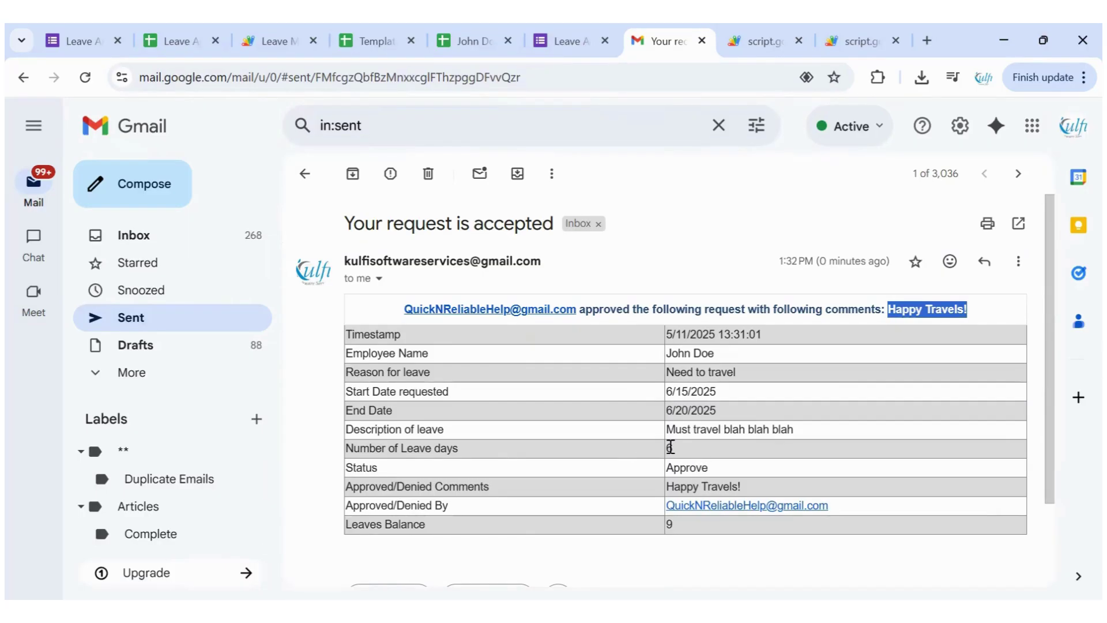
click(699, 456)
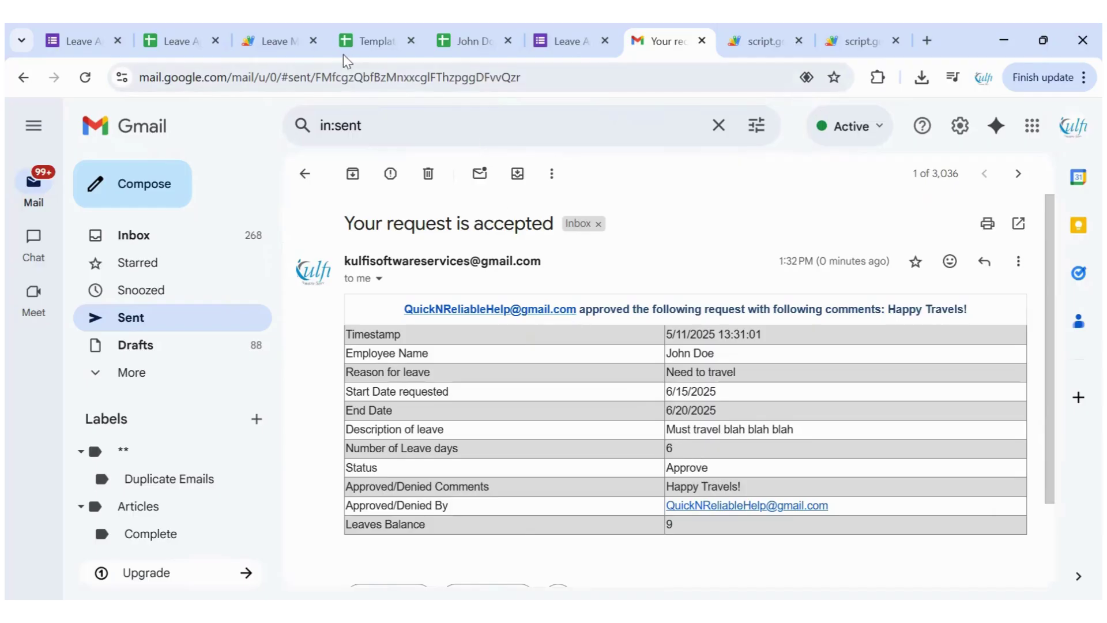
Check the new leaves balance of 9 in the responses and the Employee Database row
click(174, 42)
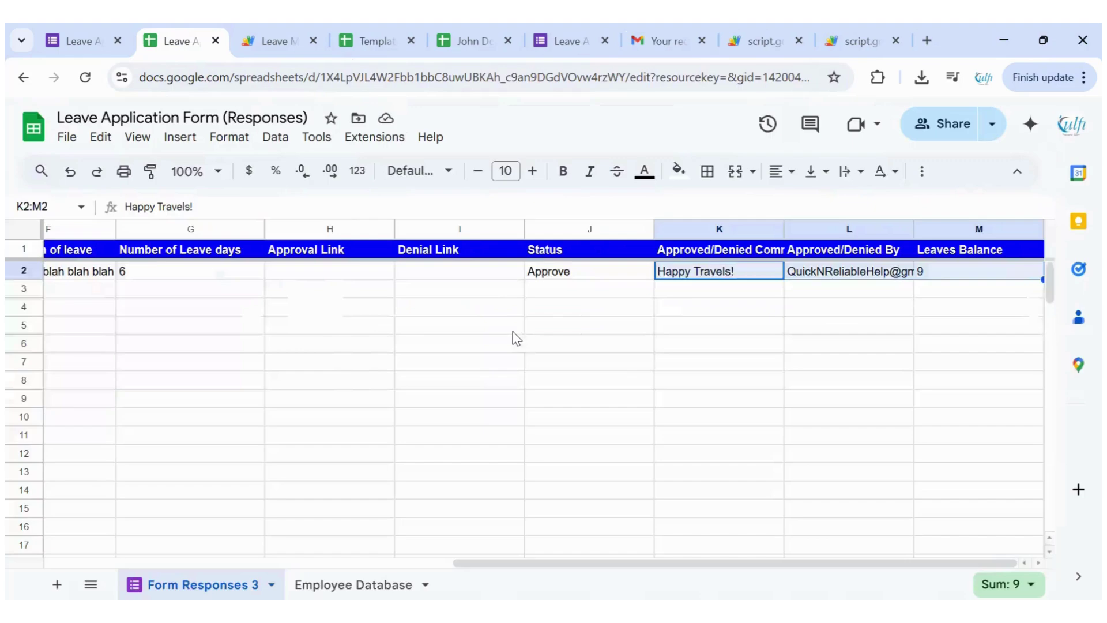
click(520, 342)
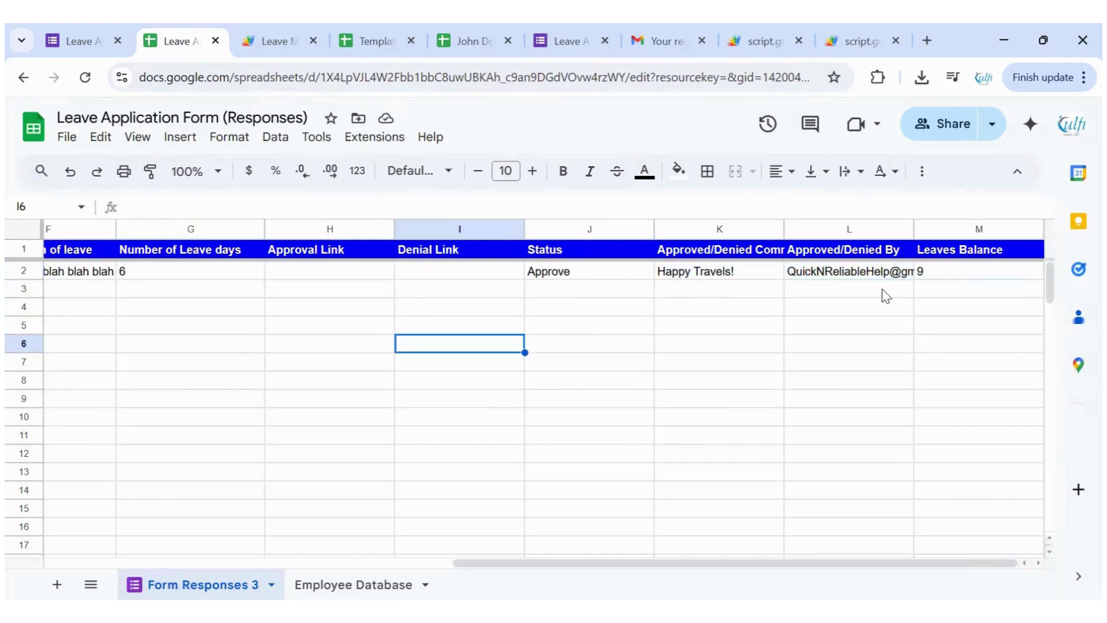
click(923, 272)
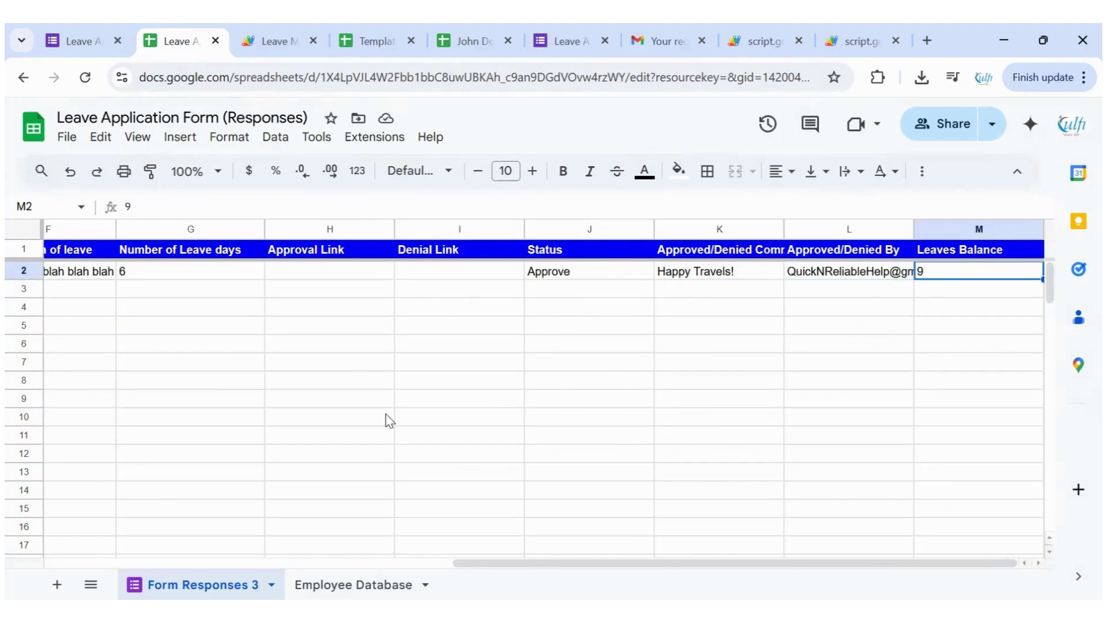
key(ctrl+shift+Page_Down)
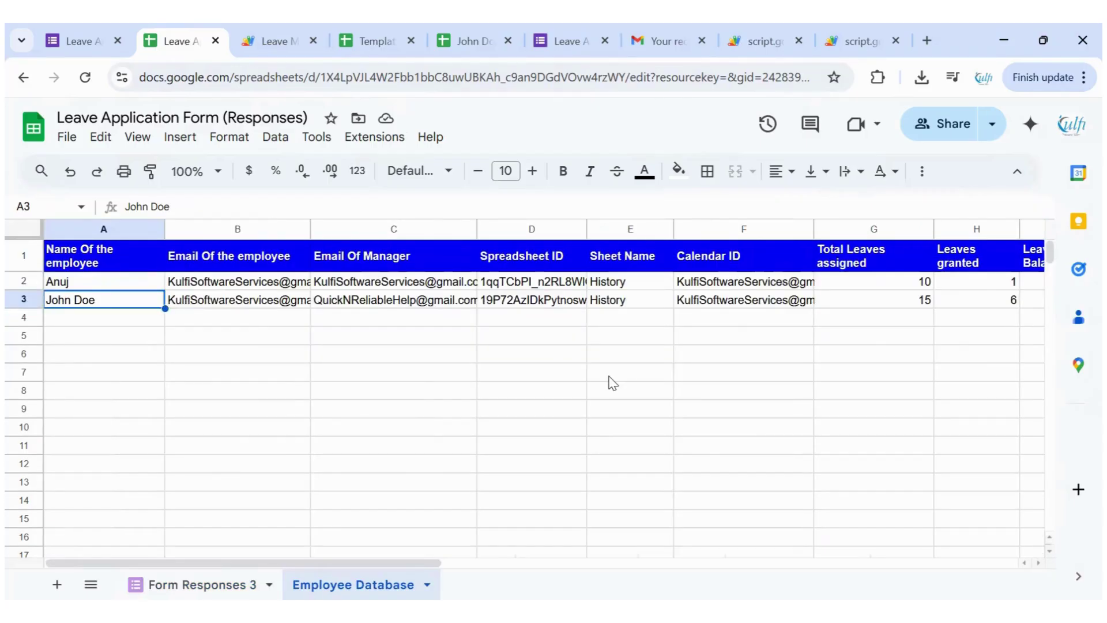
scroll(608, 382, right, 2)
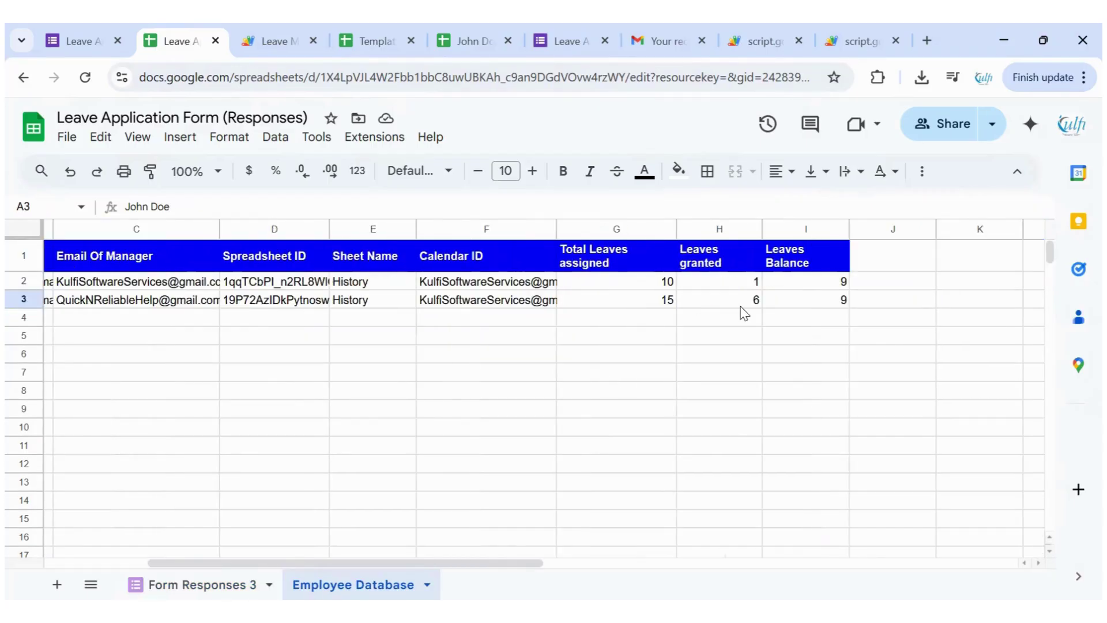
key(Right)
key(Right)
key(Right)
key(Right)
key(Right)
key(Right)
key(Right)
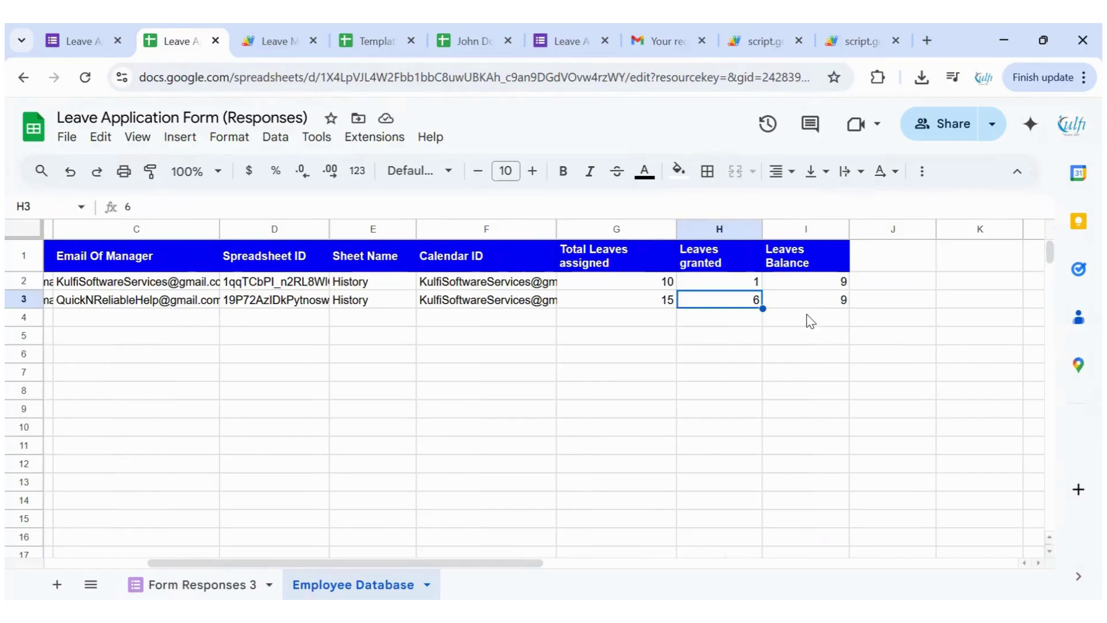
key(Right)
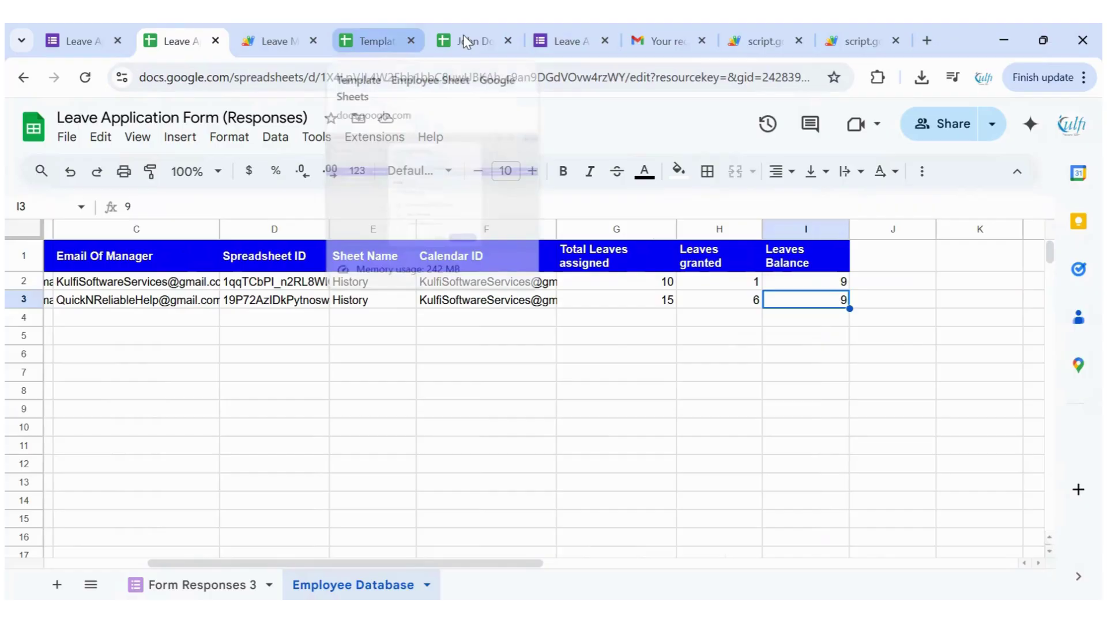
Confirm 6 leave days and a balance of 9 on the employee's own sheet
key(ctrl+5)
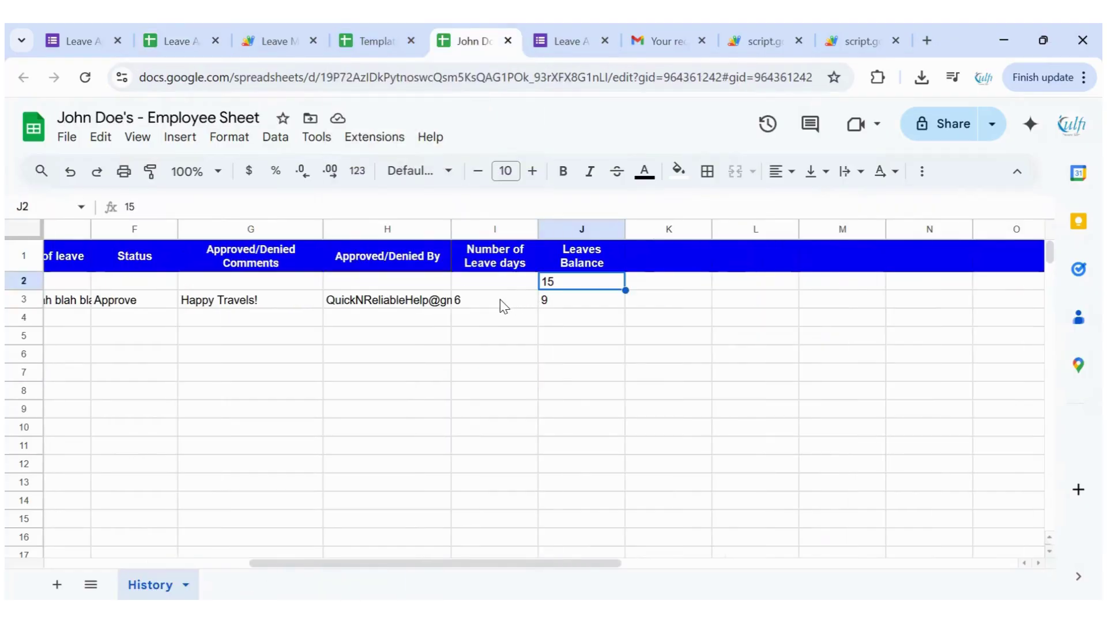
click(504, 306)
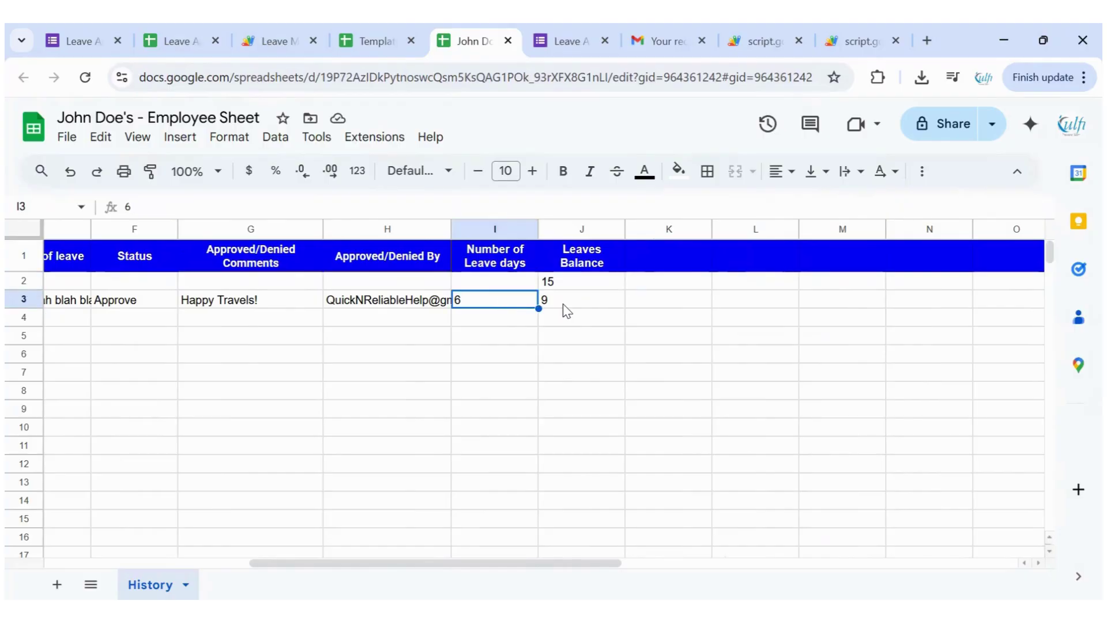
key(Right)
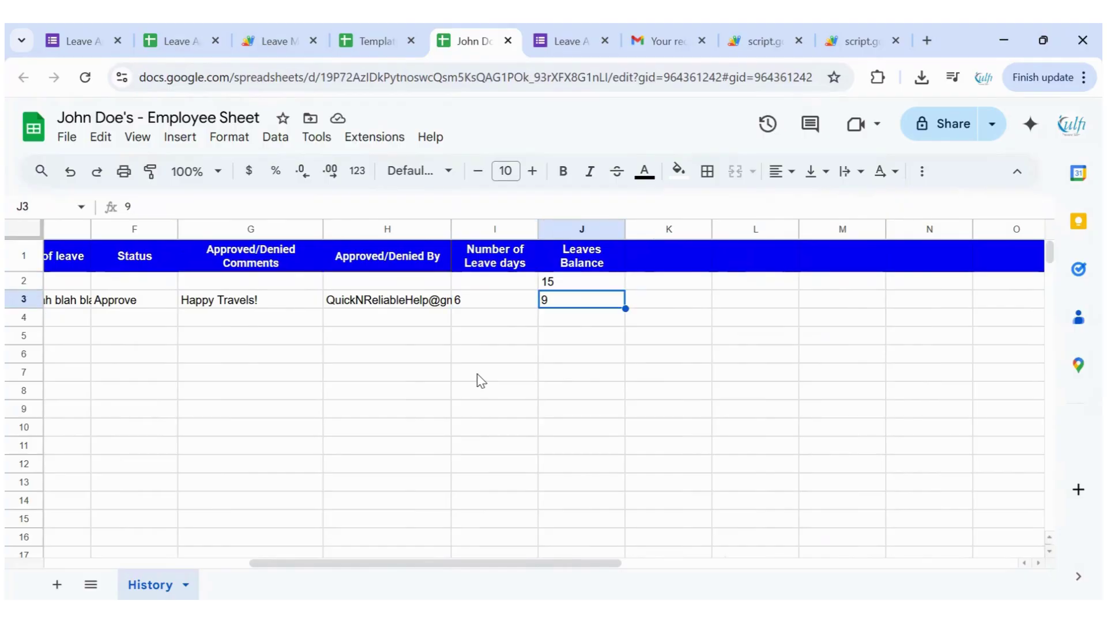
scroll(480, 379, left, 5)
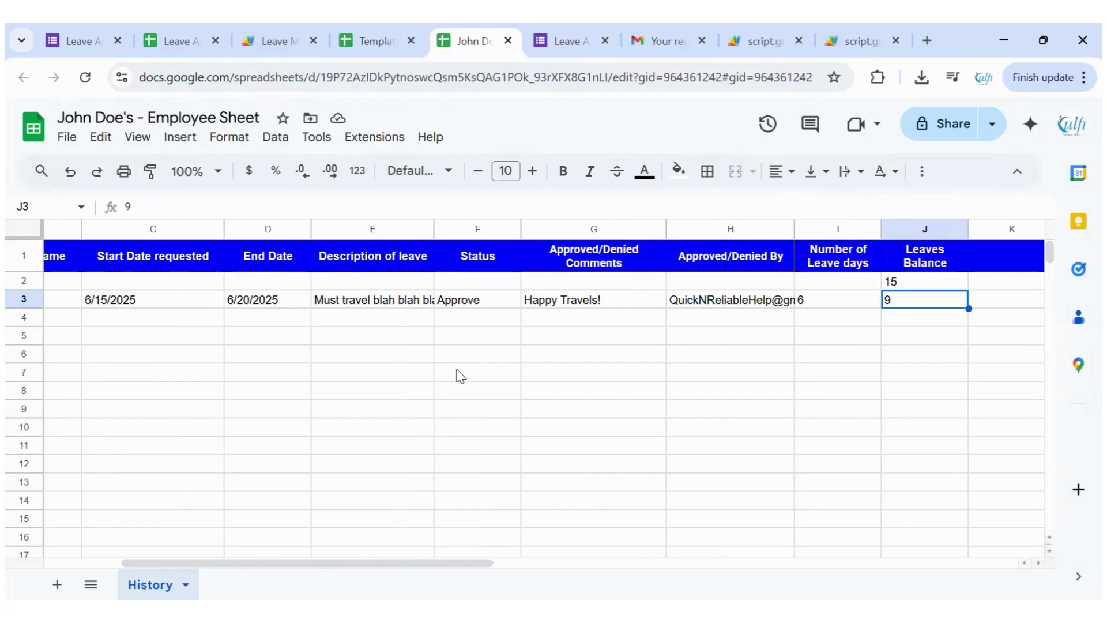
scroll(455, 375, left, 1)
scroll(460, 375, left, 2)
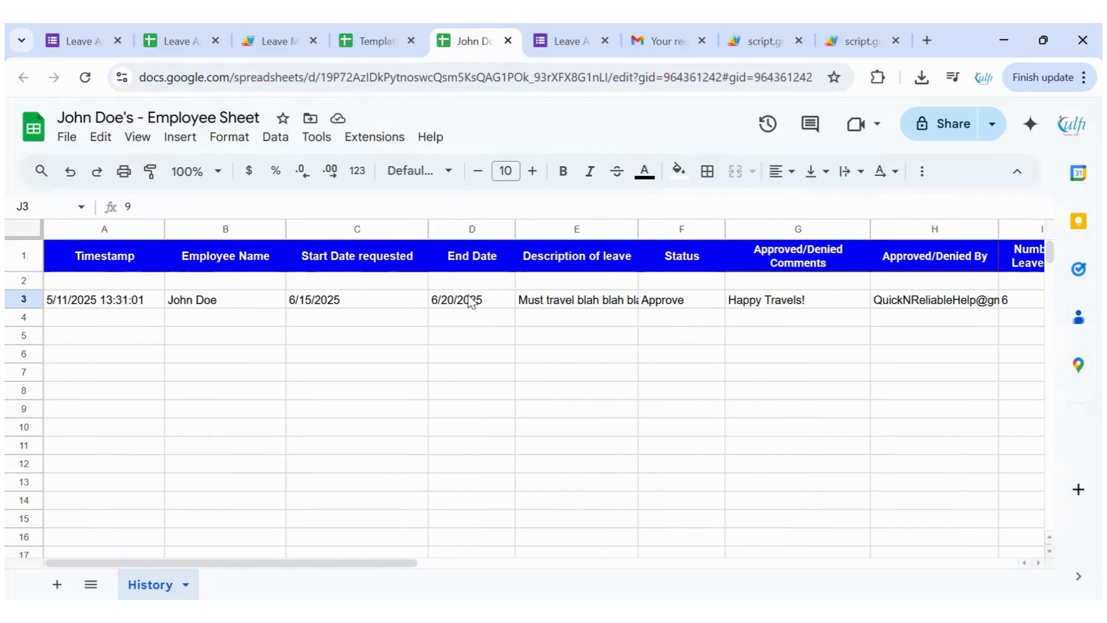
click(663, 46)
Retry Approve on the original request email, getting the 'Already approved or rejected!' page
click(303, 174)
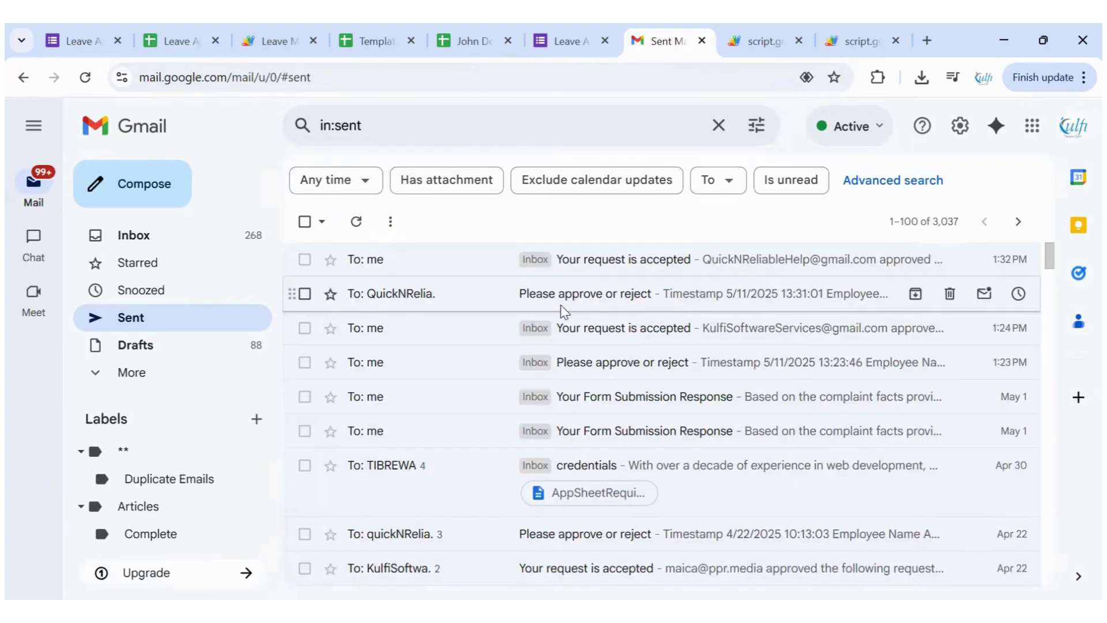
click(560, 306)
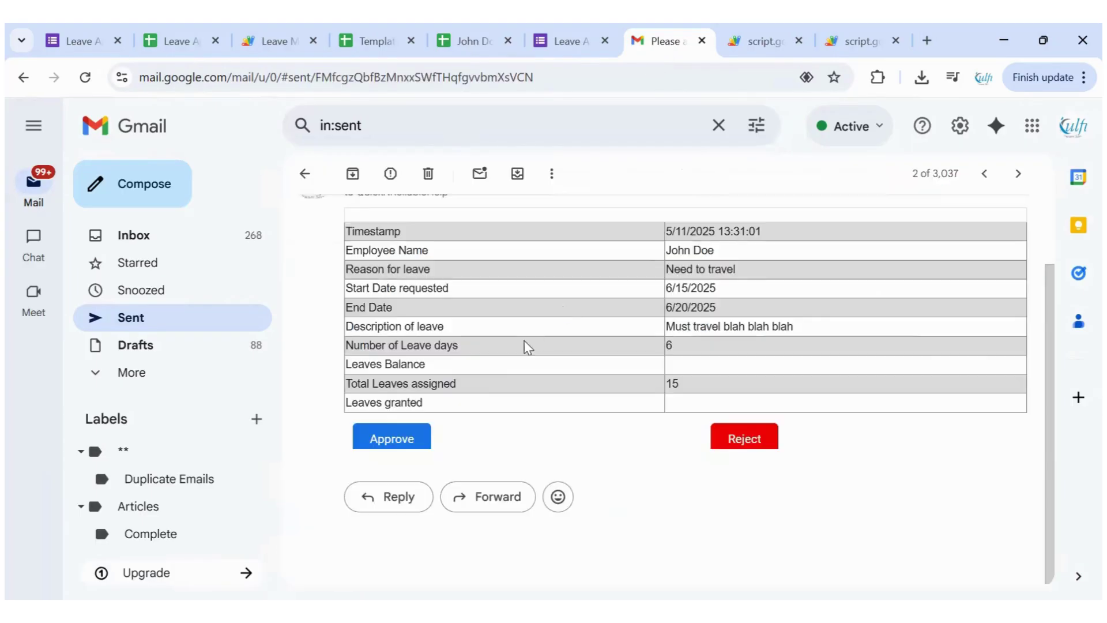
click(606, 413)
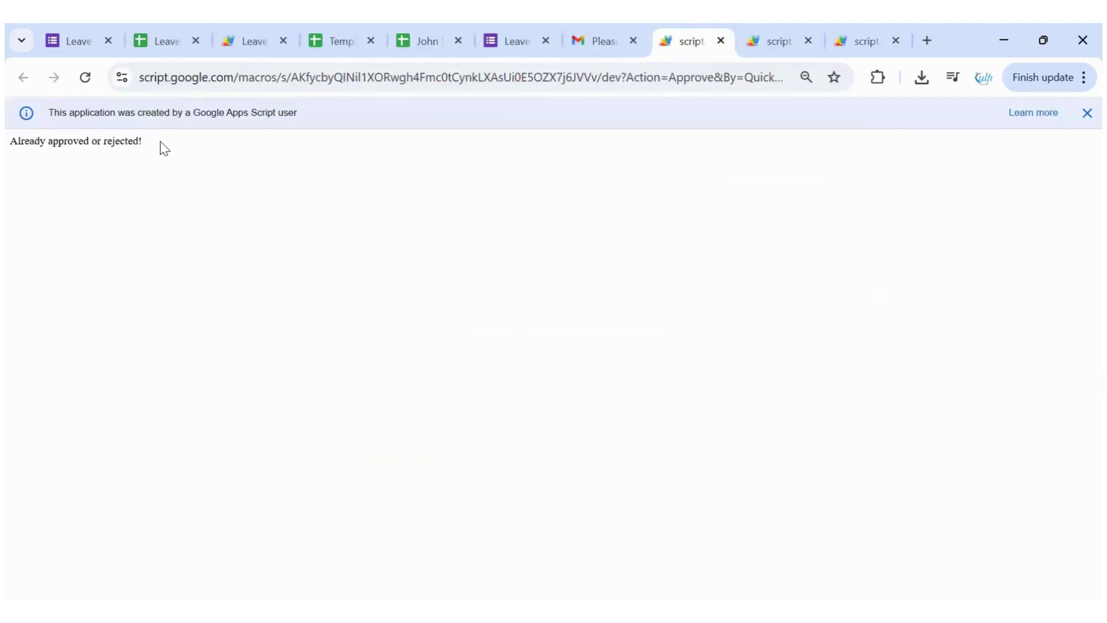
drag(8, 151, 297, 178)
click(567, 146)
ctrl+click(166, 49)
Review Form Responses 3 row 2: empty Denial Link, status Approve, 'Happy Travels!' comment, and approver
key(ctrl+2)
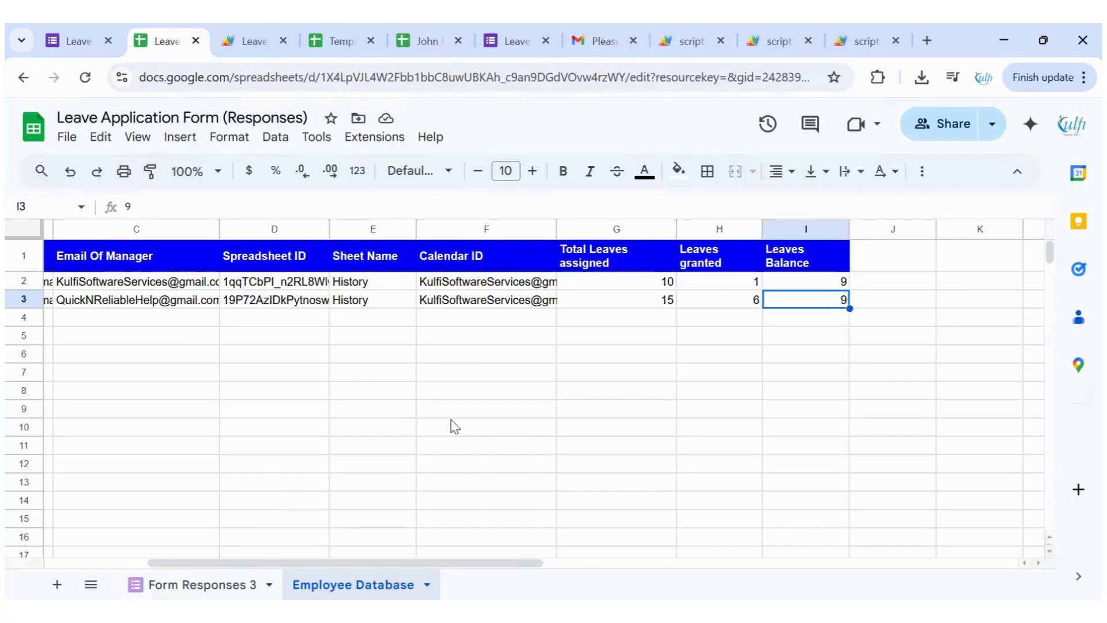
key(ctrl+shift+Page_Up)
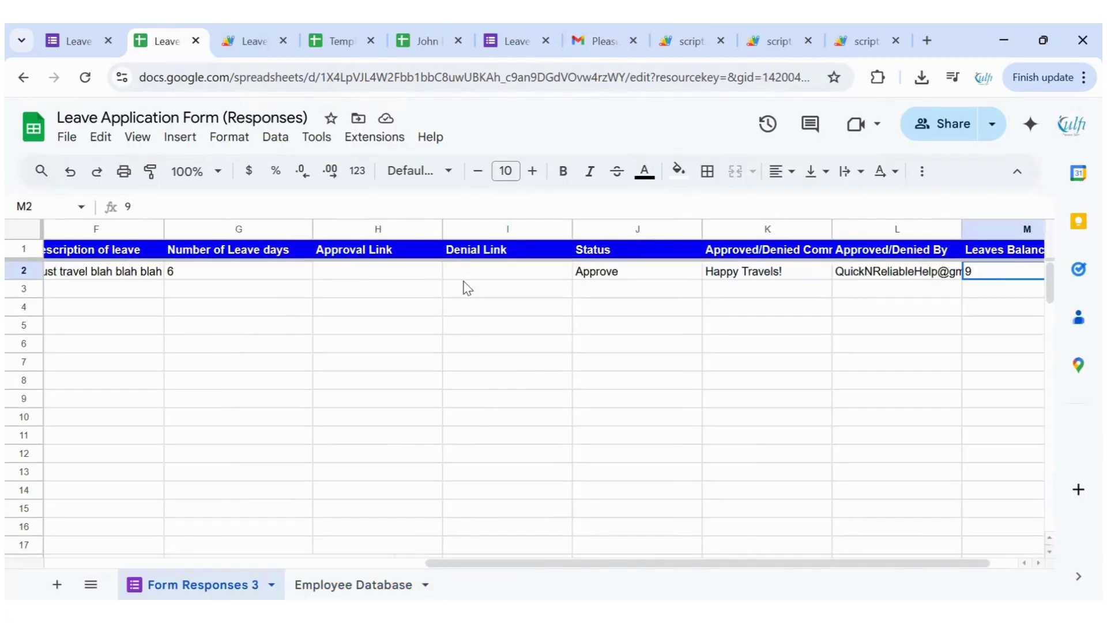
click(493, 271)
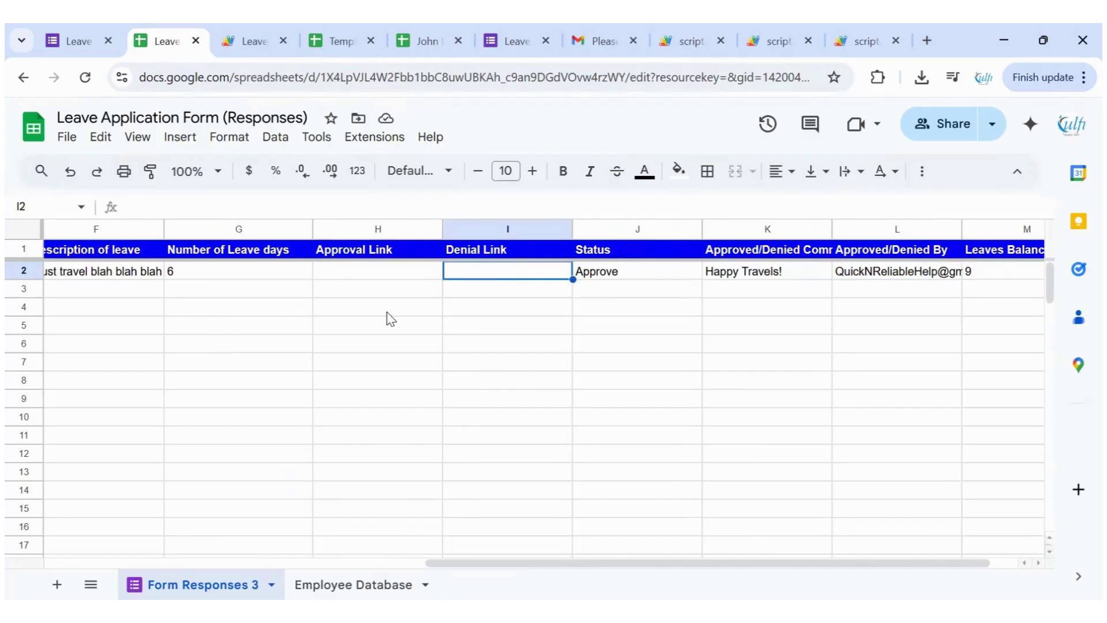
key(Right)
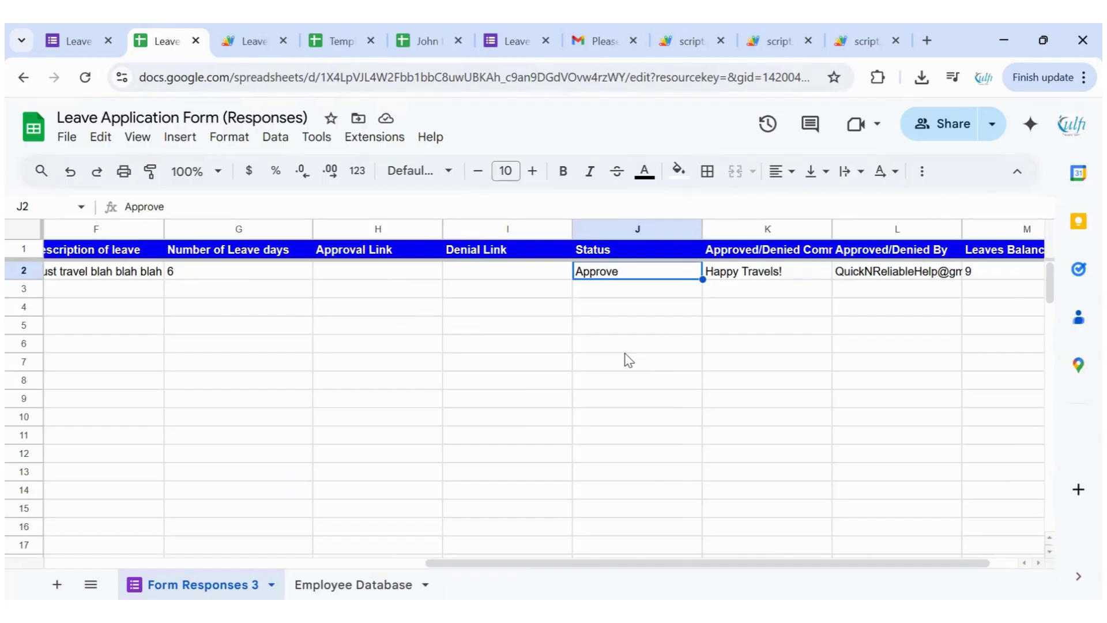
key(Right)
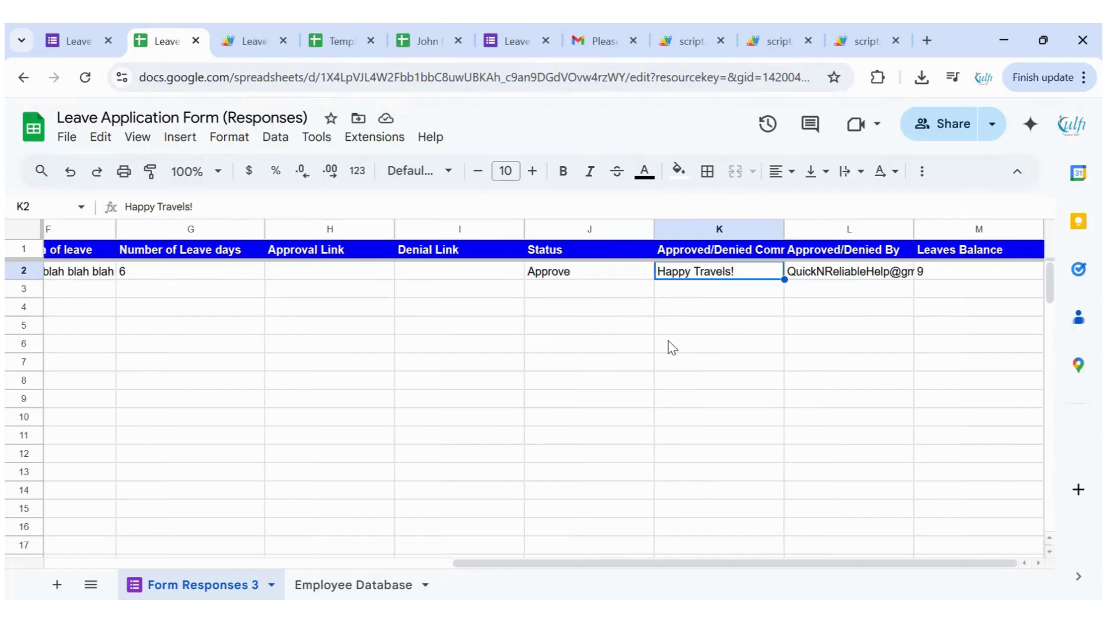
key(Right)
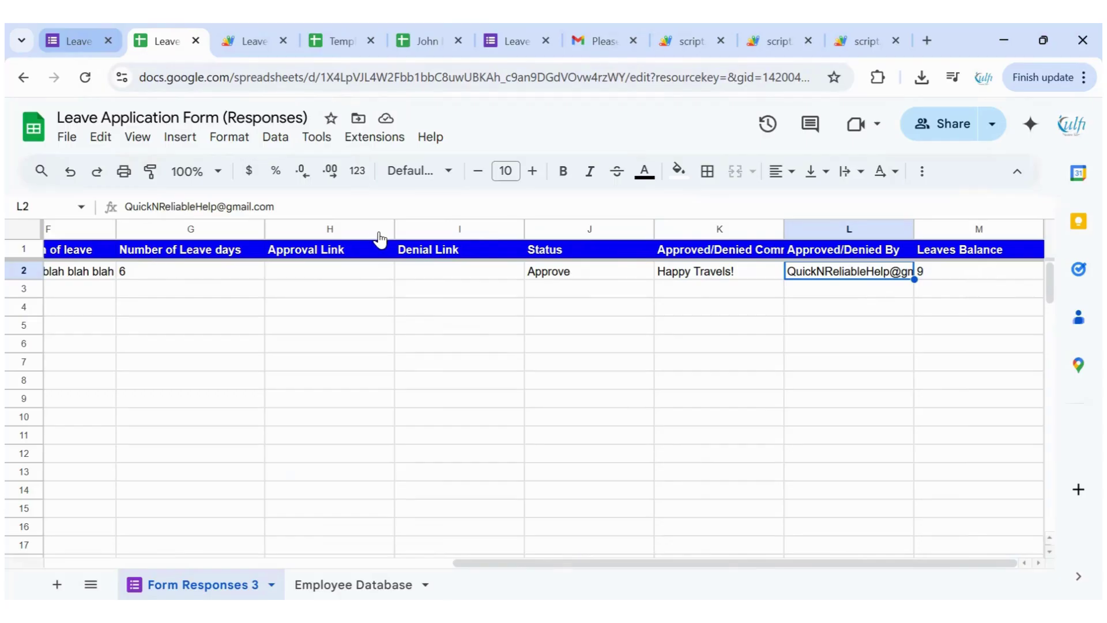
key(ctrl+1)
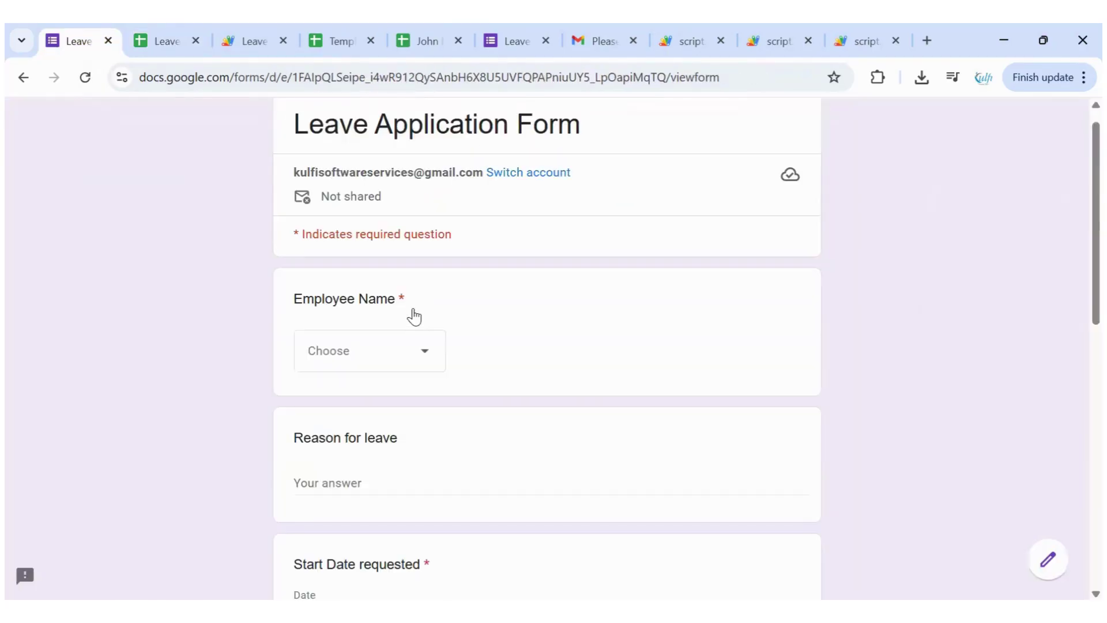
Start another response for the same employee with 'Dummy request' as the reason for leave
click(371, 348)
click(360, 483)
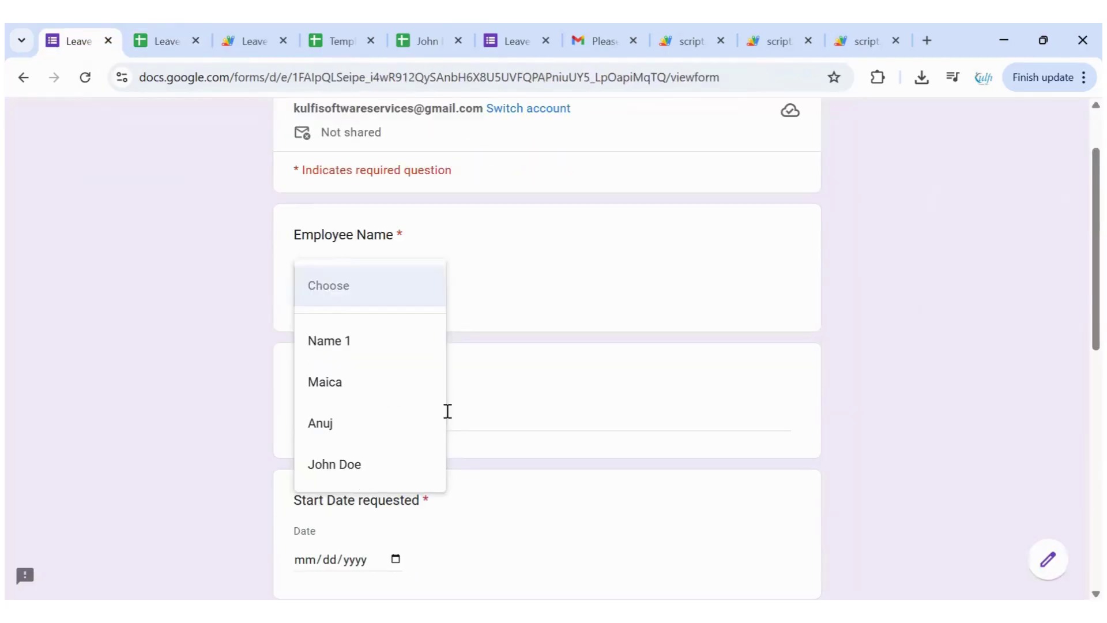
scroll(363, 334, down, 2)
click(361, 339)
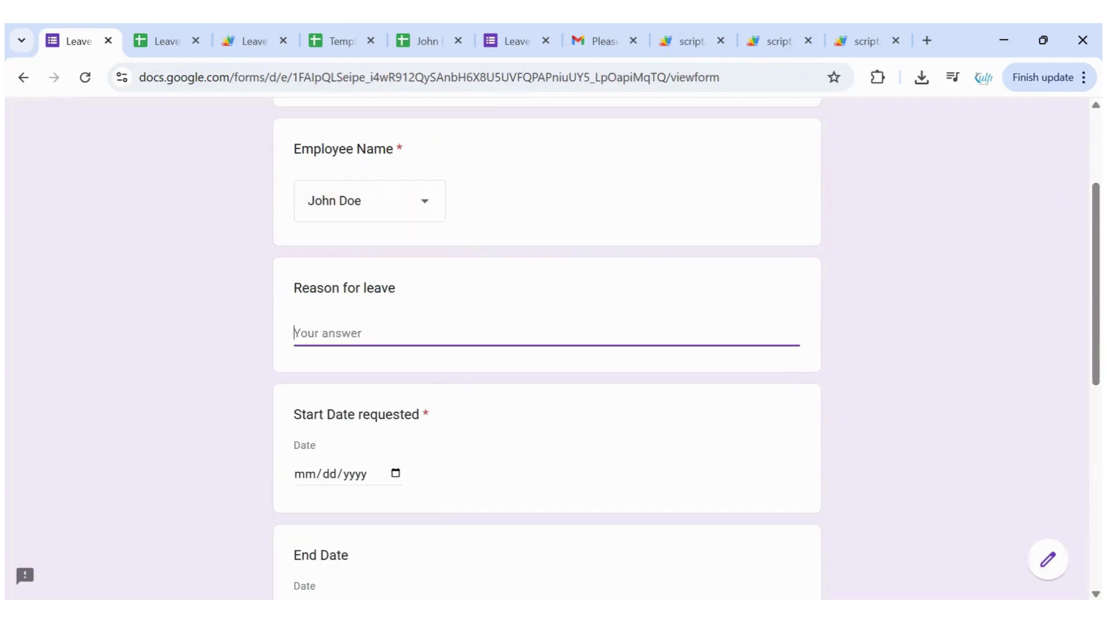
text(Dummy request)
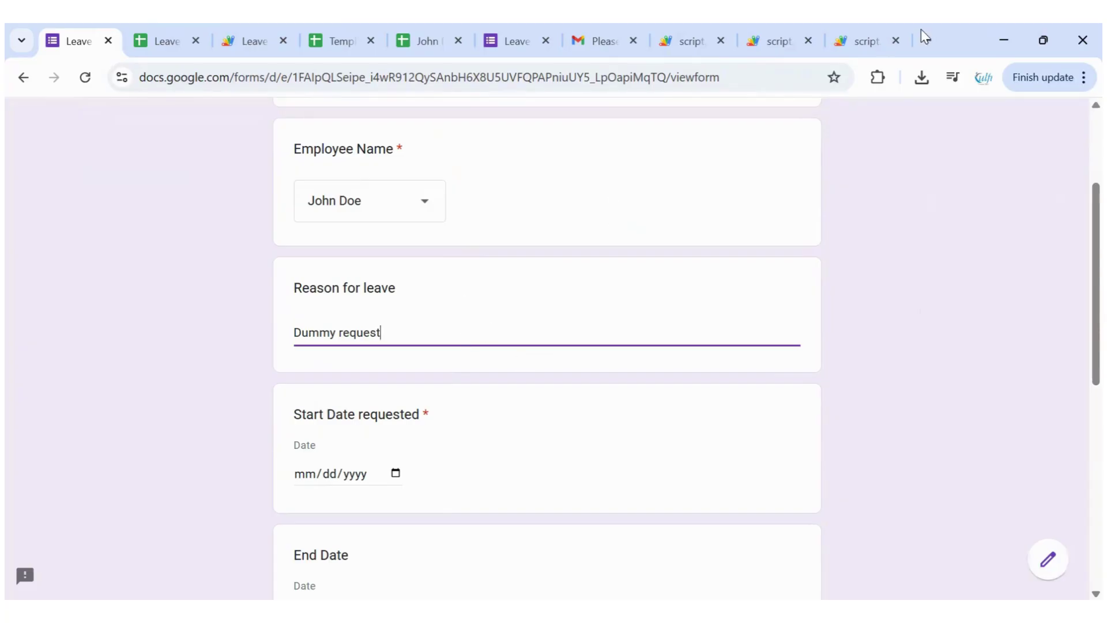
Open Google Calendar in a new tab and view the June 15–20, 2025 leave event
key(ctrl+t)
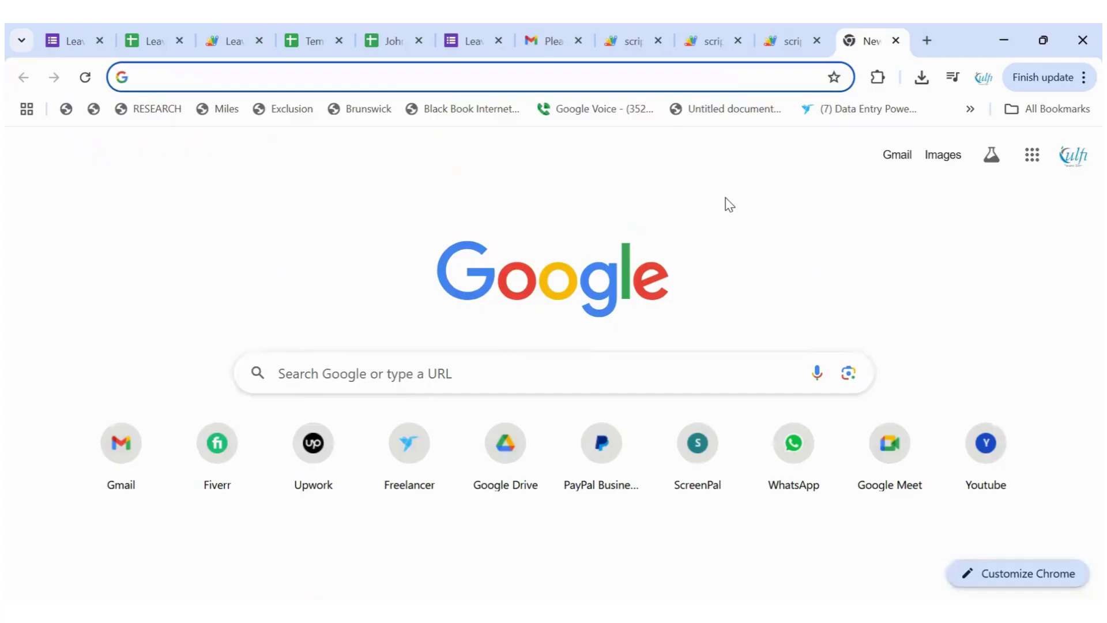
text(calendar.google.com)
key(Return)
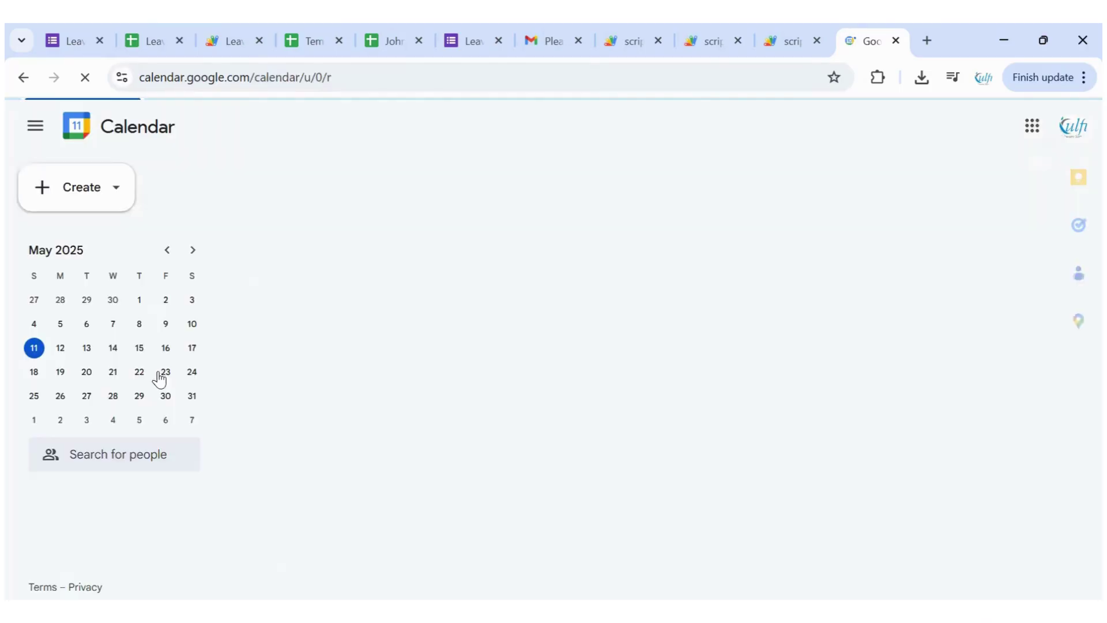
click(192, 248)
click(193, 248)
click(357, 128)
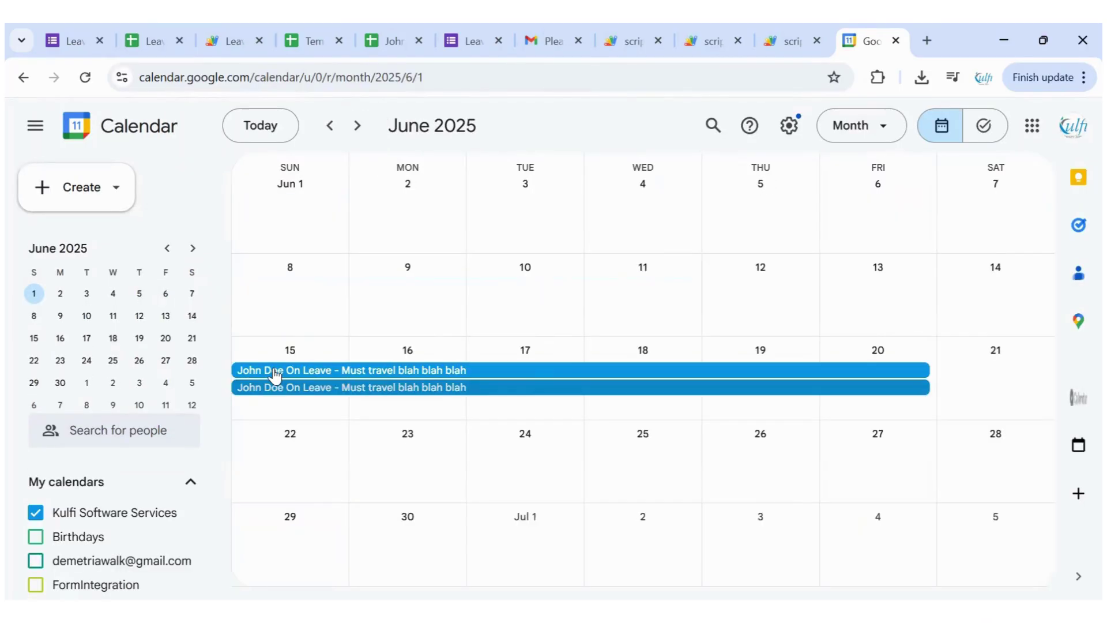
click(476, 385)
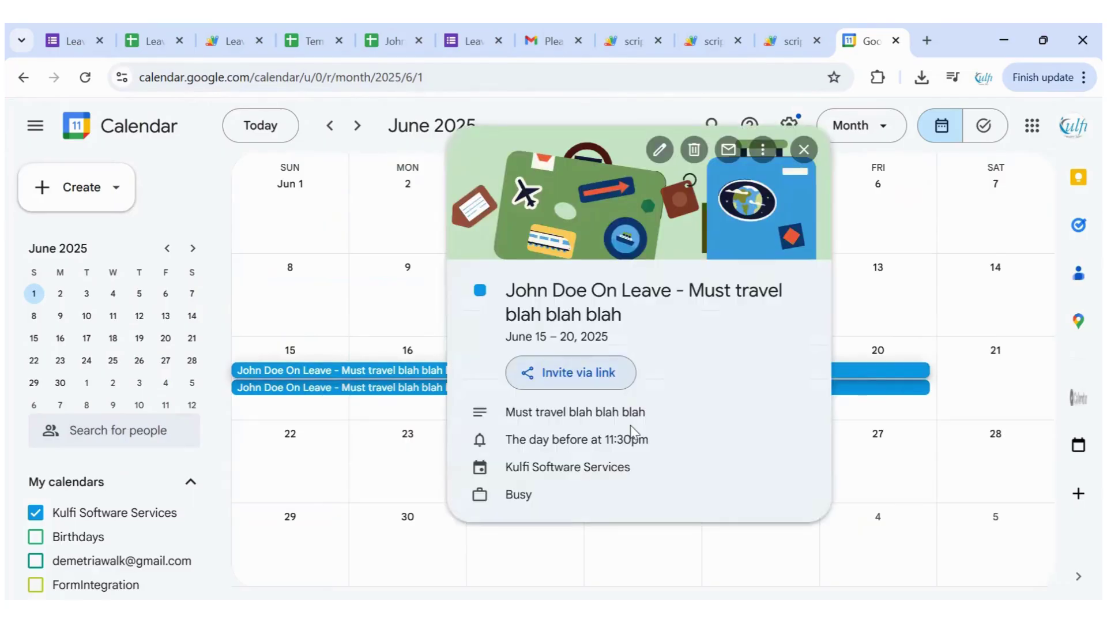
click(310, 403)
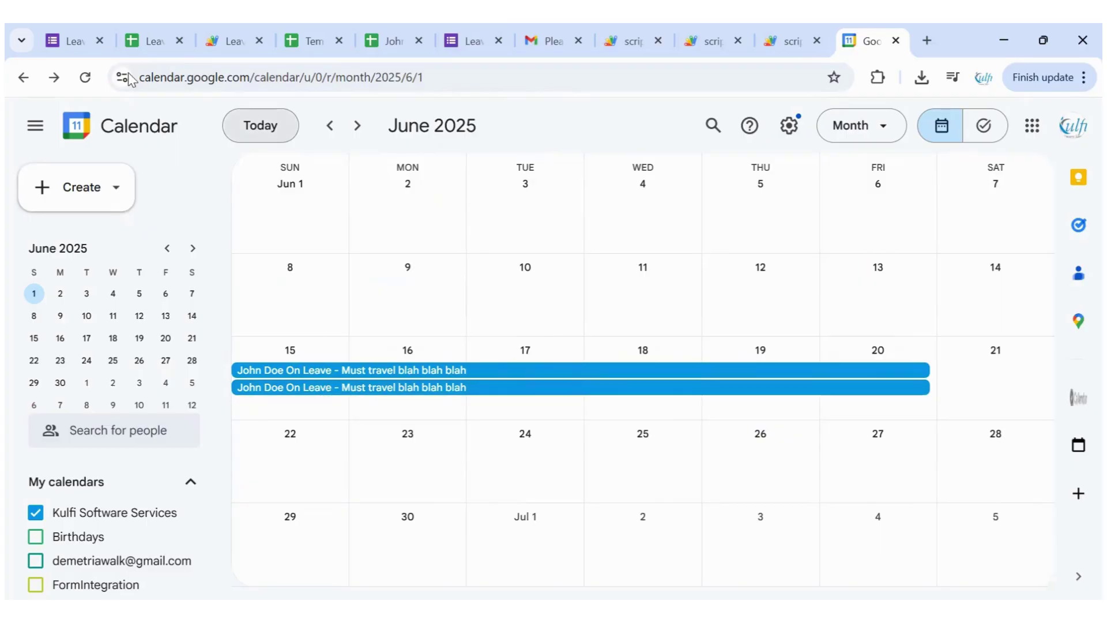
Back in the form, pick the May 18–25, 2025 start and end dates
click(71, 49)
scroll(392, 315, down, 3)
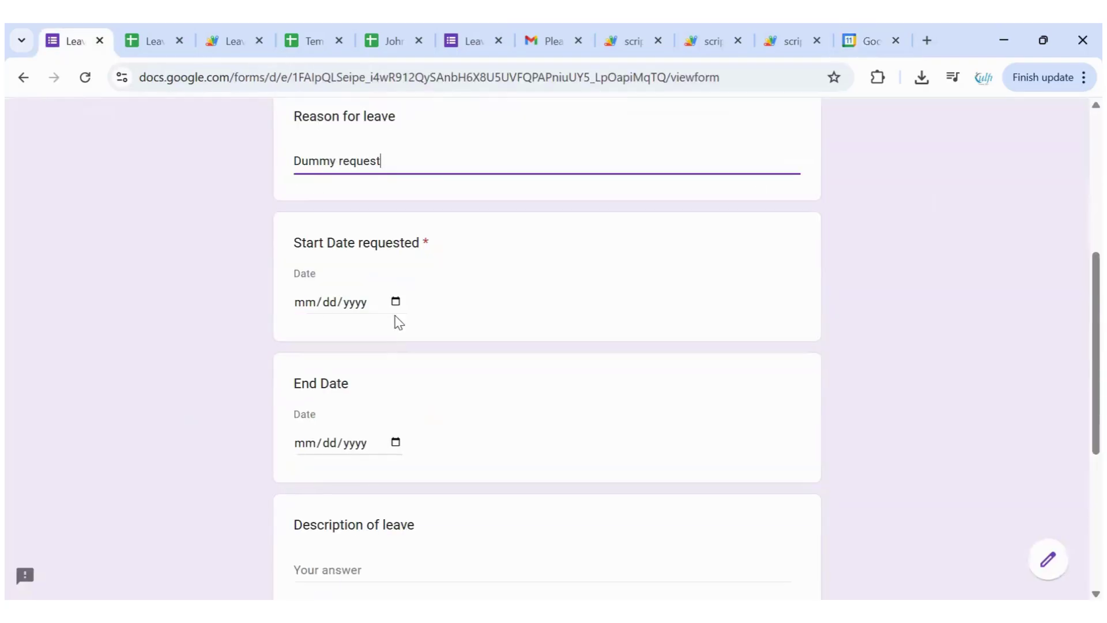
click(397, 305)
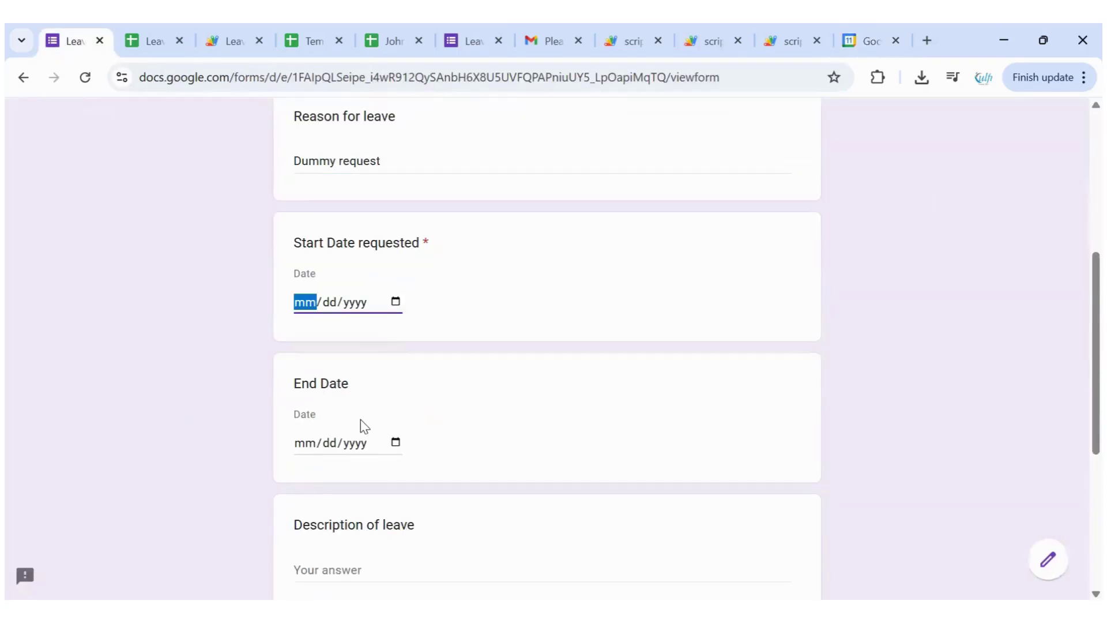
key(alt+Down)
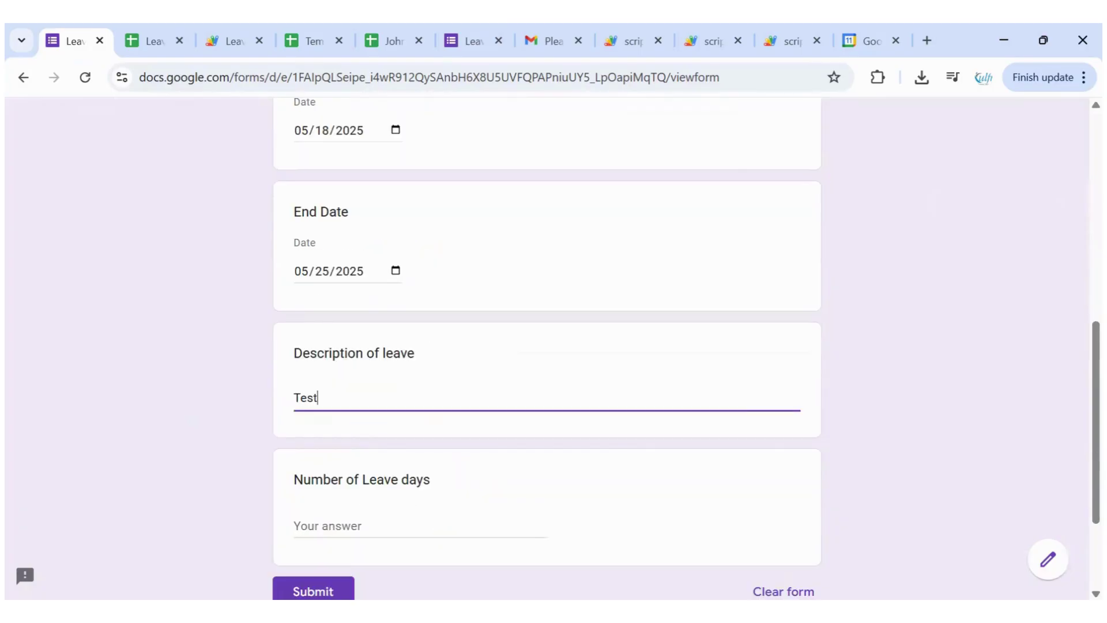
Enter 'Test Description' and 7 leave days, then submit the second request
text(Description)
key(Tab)
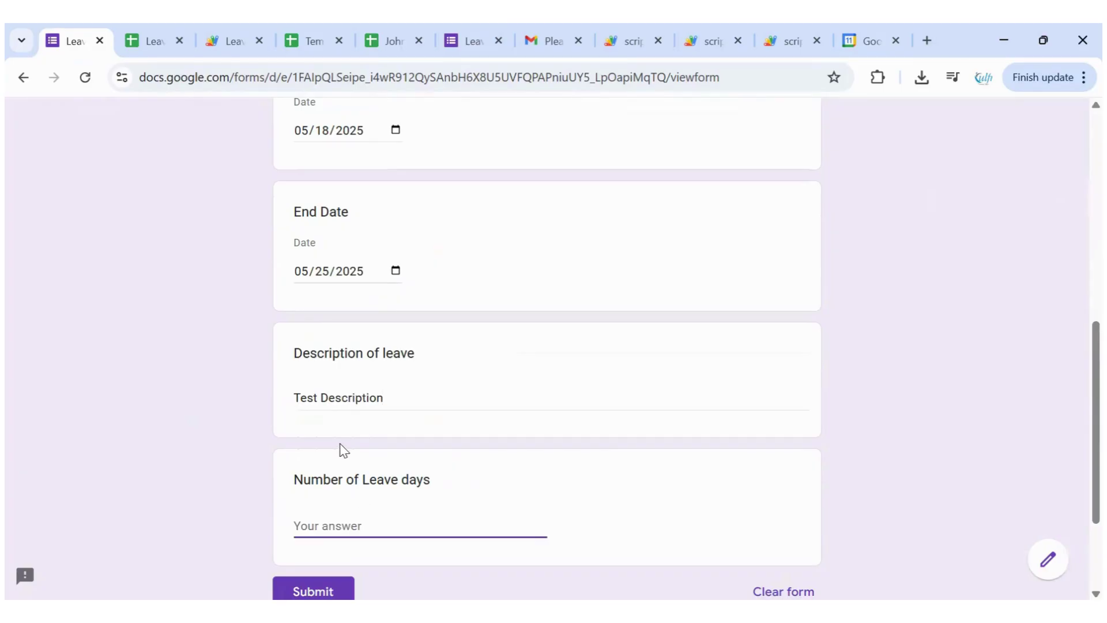
scroll(343, 450, up, 4)
scroll(343, 450, down, 4)
scroll(317, 470, down, 2)
text(7)
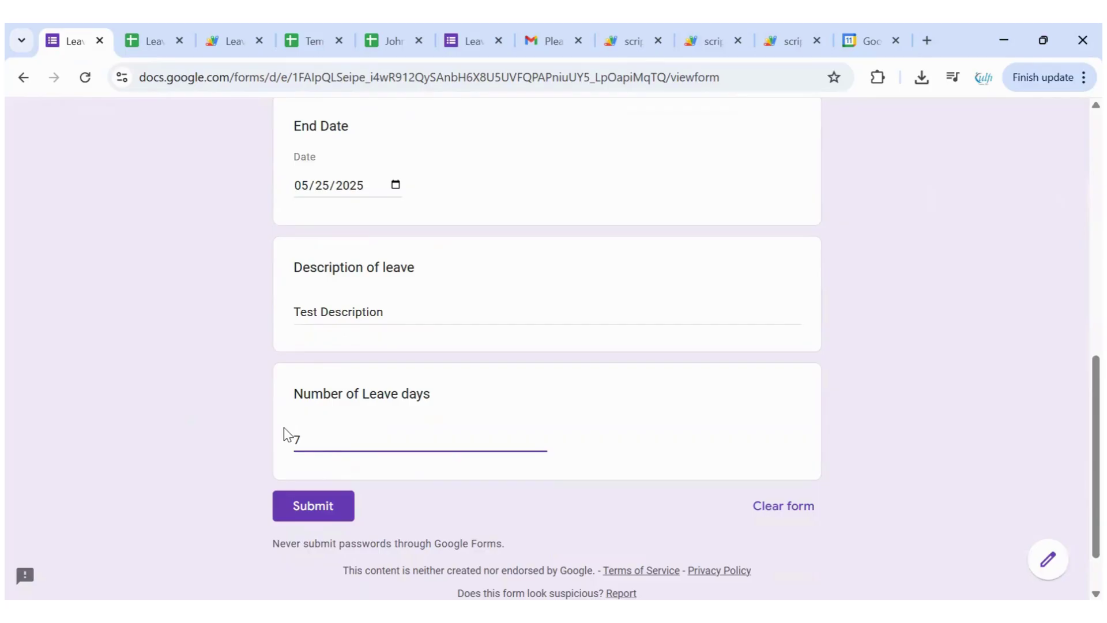
double_click(322, 440)
click(322, 440)
click(332, 505)
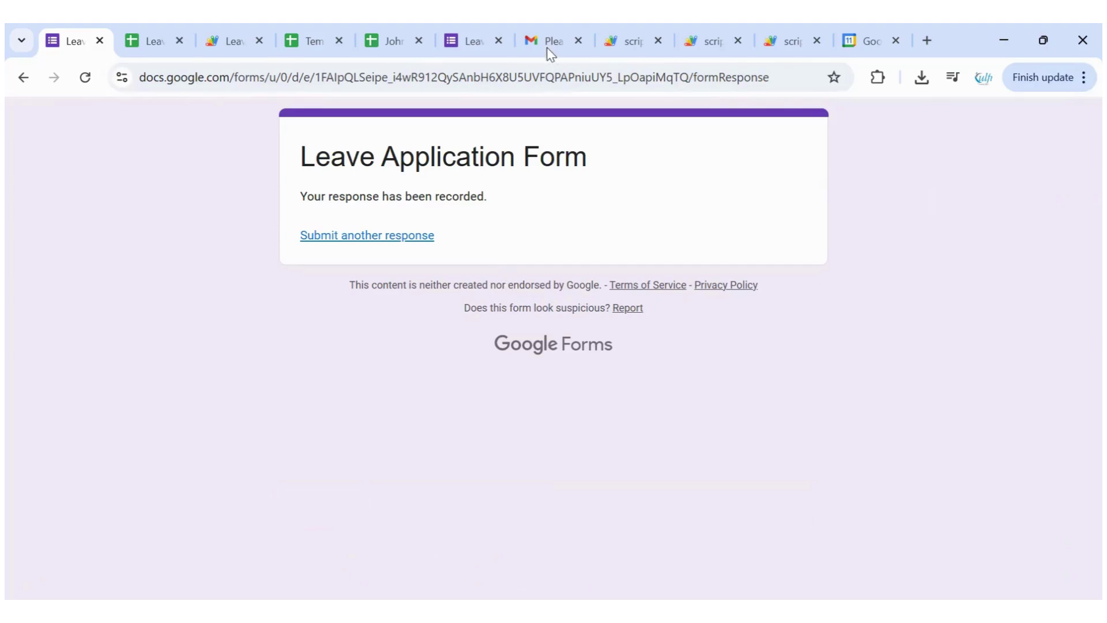
Refresh the Sent list and open the newest approval request email
key(ctrl+7)
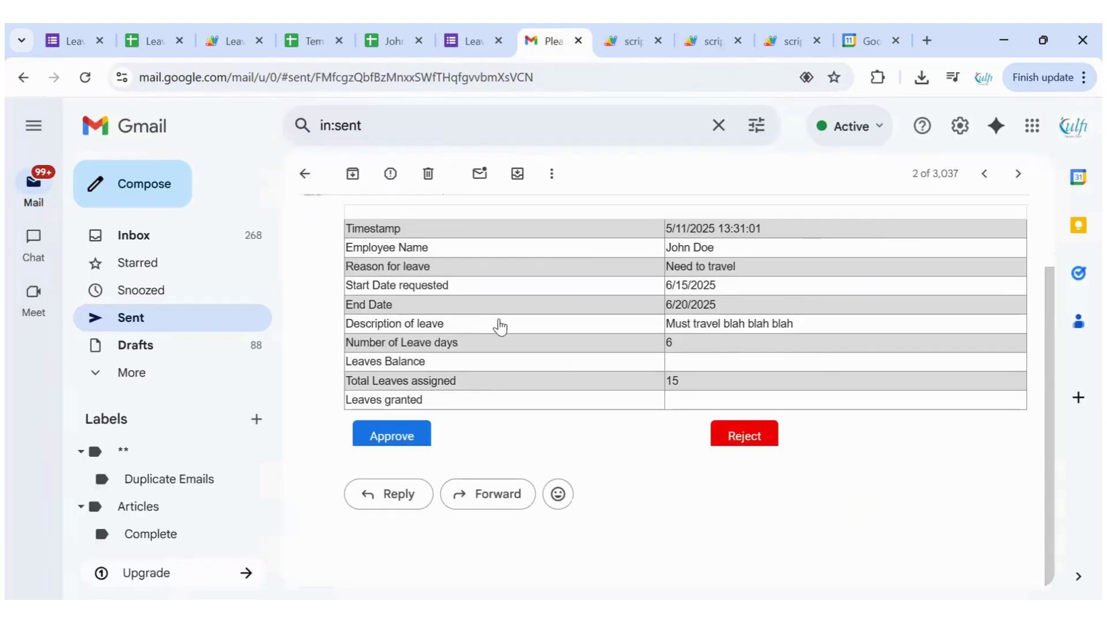
key(u)
click(358, 222)
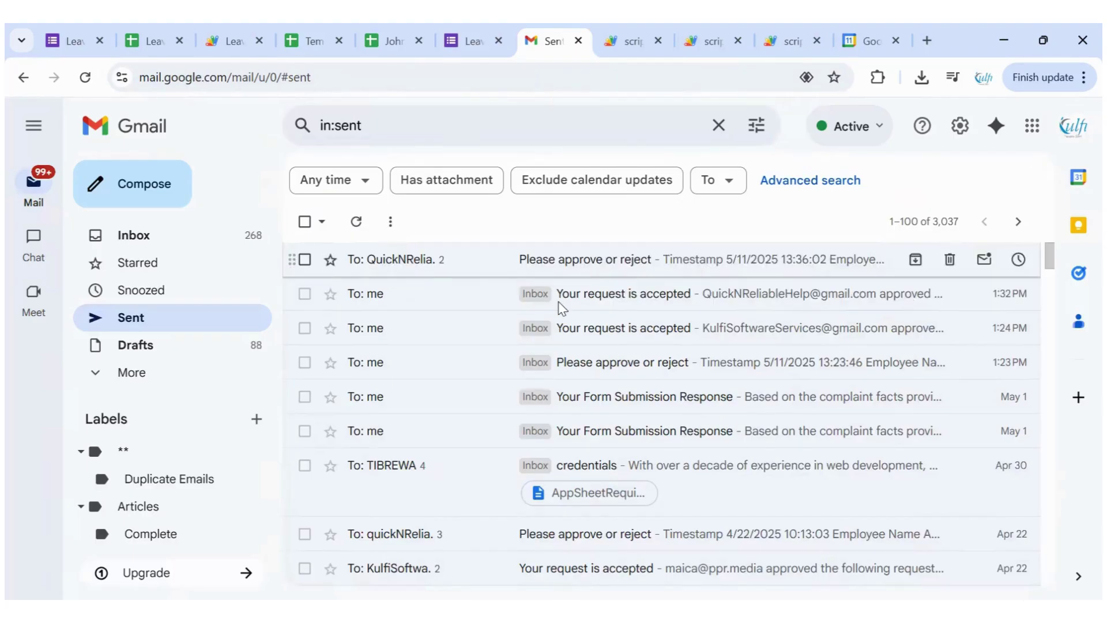
click(558, 267)
Review the 7 requested days and 15 total leaves, then choose Reject
scroll(559, 309, down, 3)
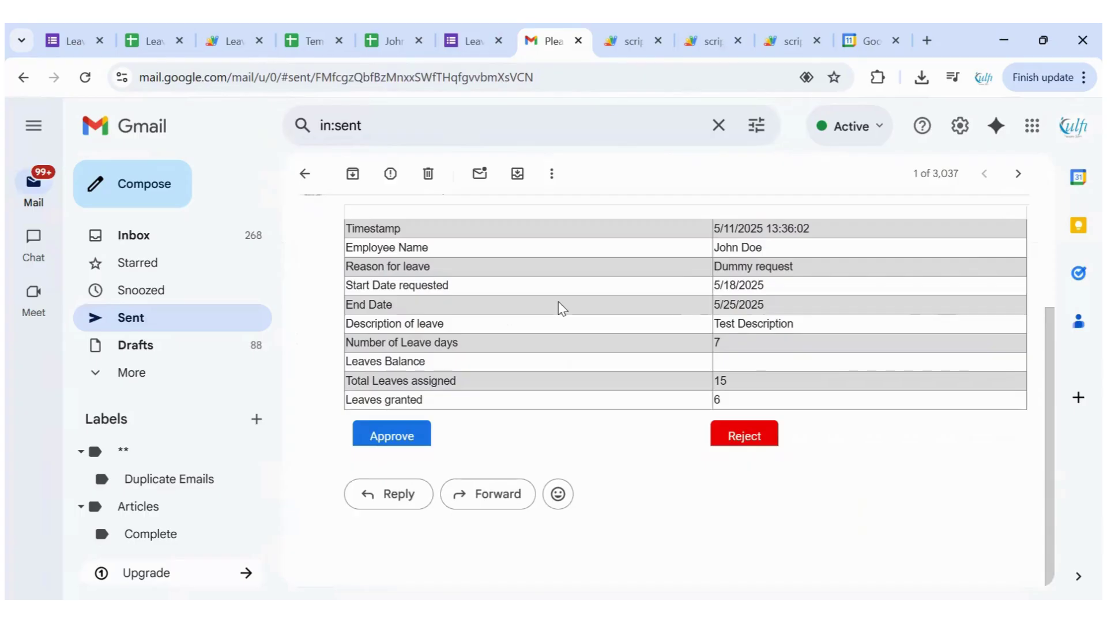
scroll(571, 323, up, 2)
double_click(449, 428)
double_click(717, 428)
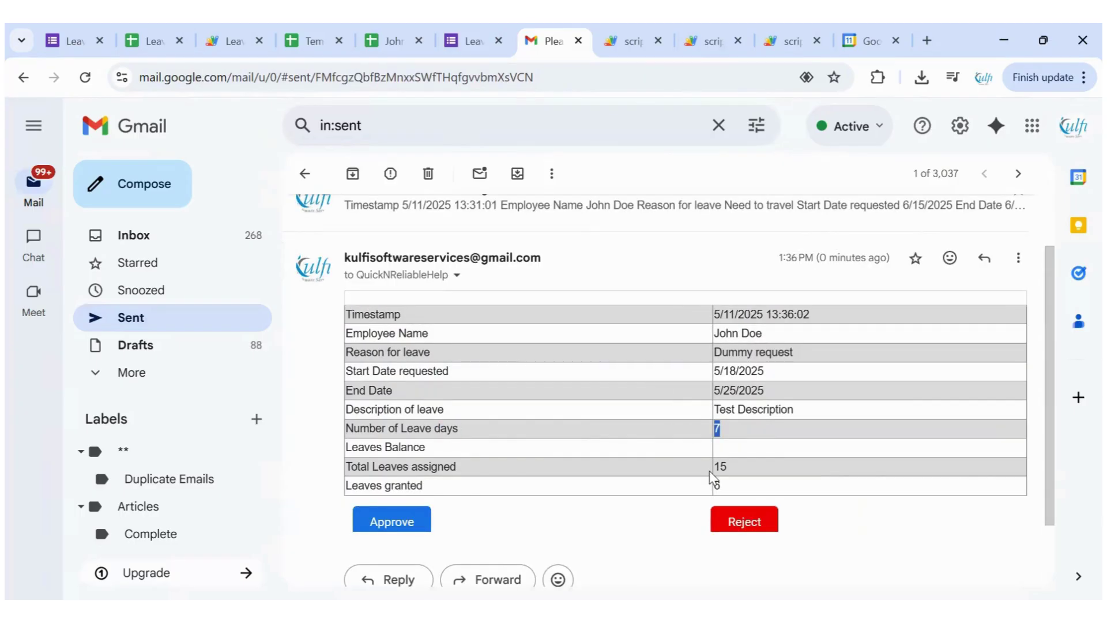
click(716, 485)
double_click(719, 466)
click(392, 521)
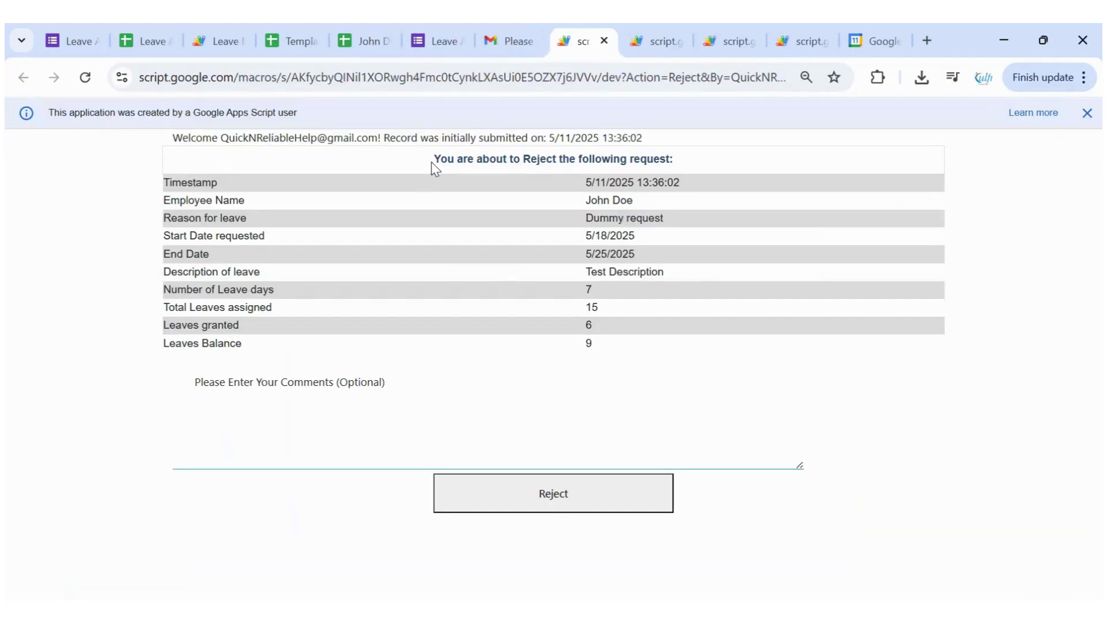
Reject the 7-day request (balance 9) with the comment 'Not approved!'
triple_click(699, 160)
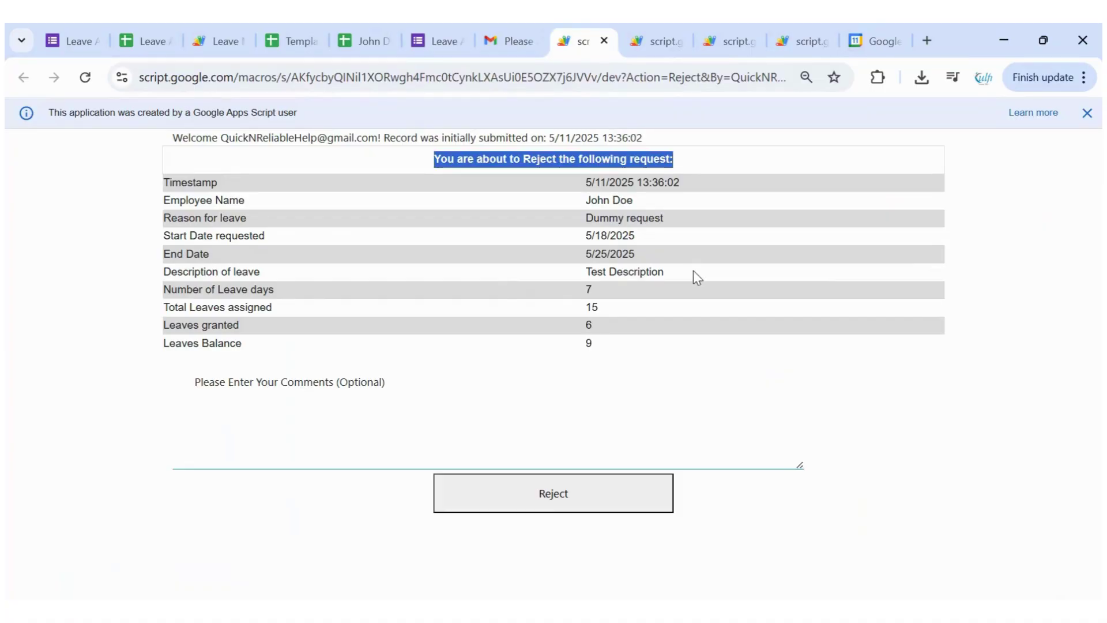
double_click(589, 343)
double_click(588, 290)
click(390, 451)
text(n)
key(BackSpace)
text(Not approved!)
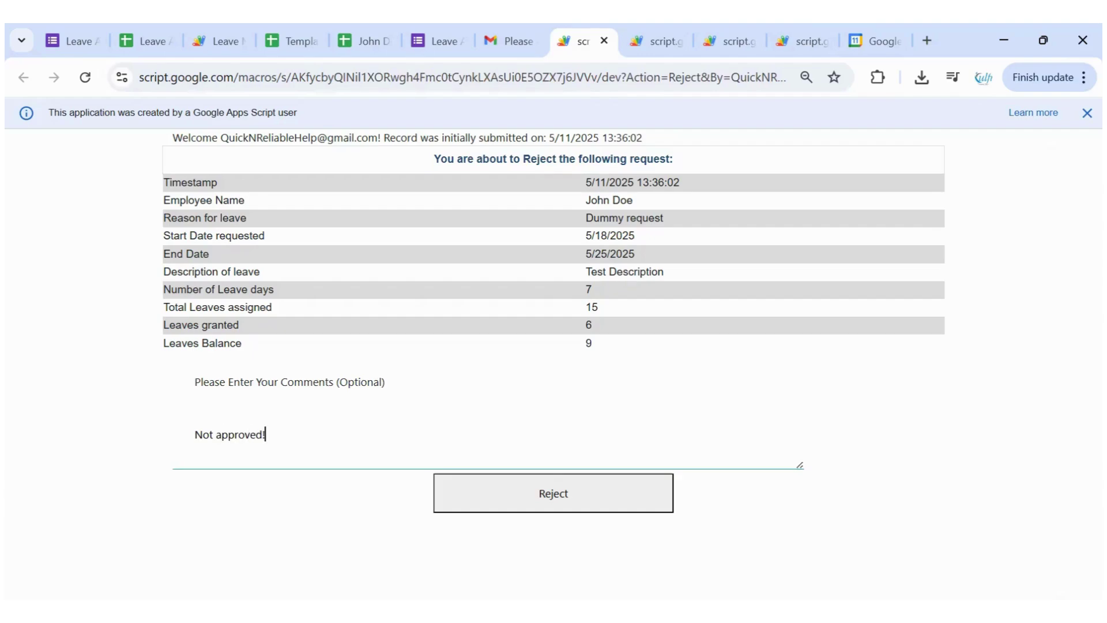
click(576, 507)
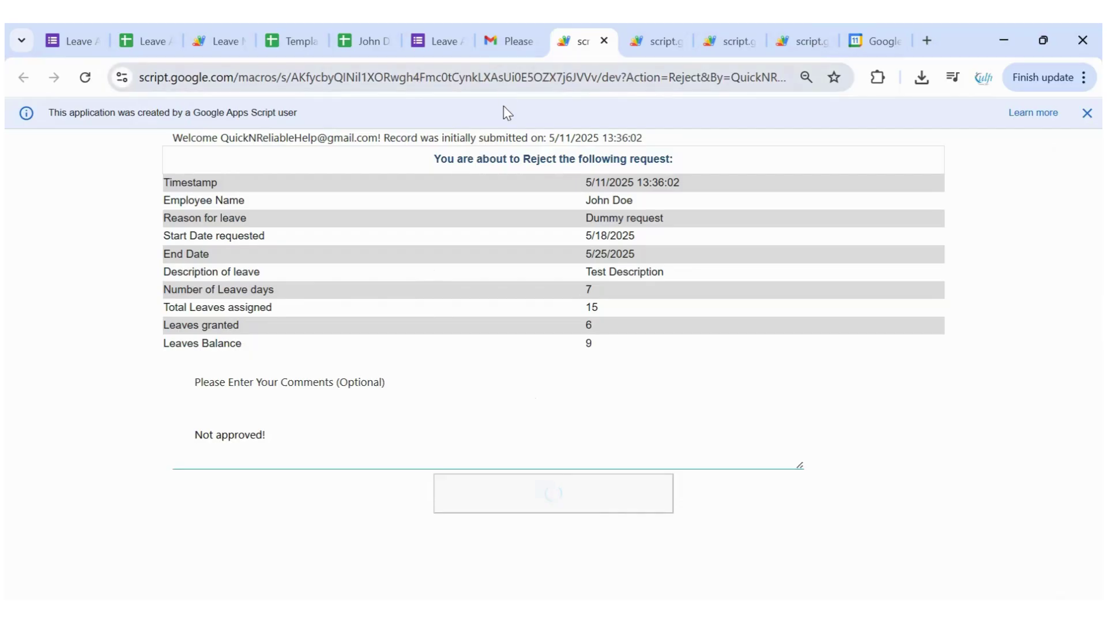
click(151, 52)
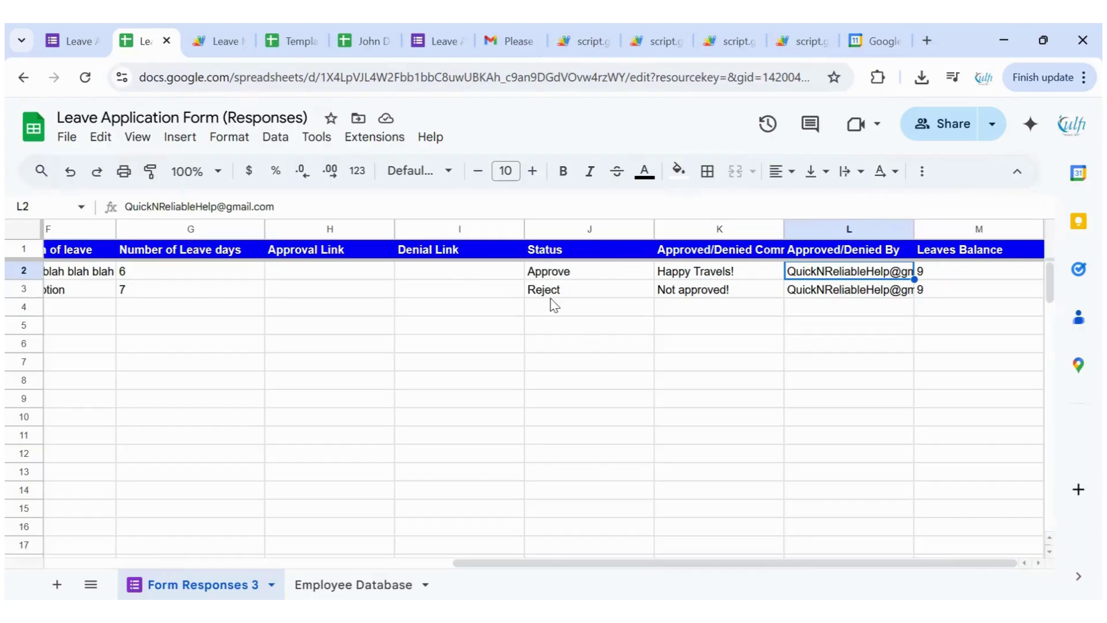
Confirm row 3 shows Reject with balance 9, and Employee Database shows 15 assigned, 9 balance
click(951, 295)
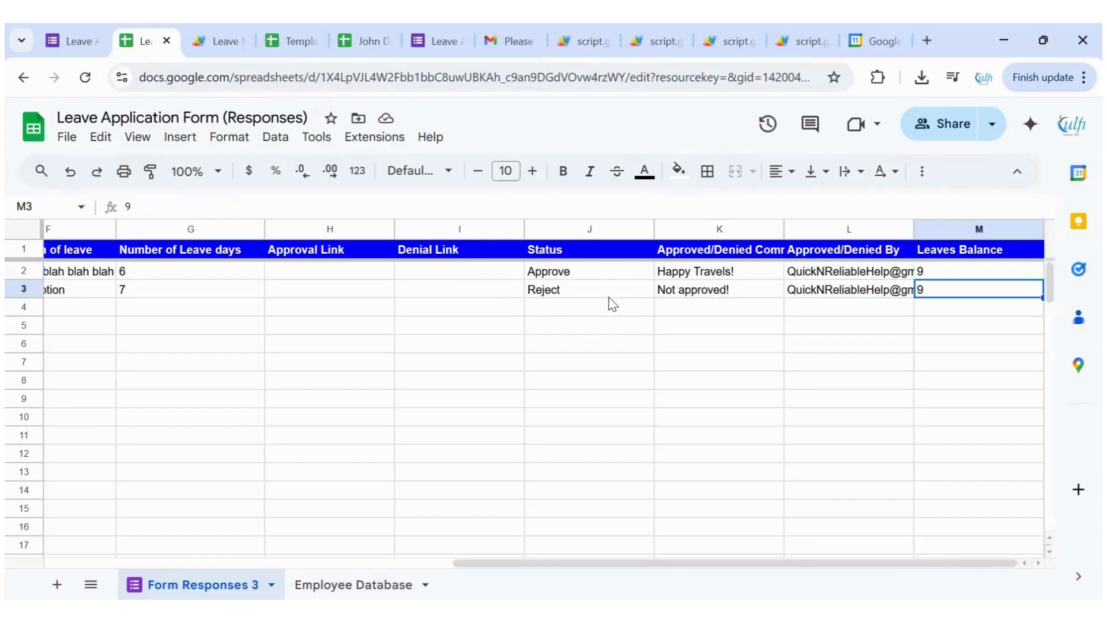
key(Left)
key(Left)
key(Left)
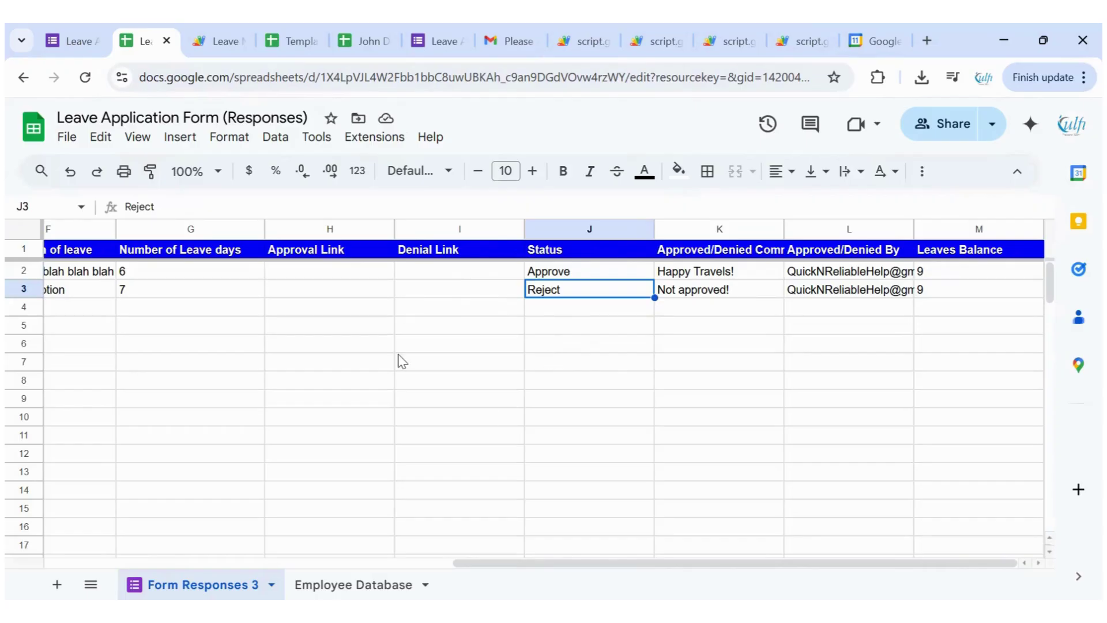
key(ctrl+Page_Down)
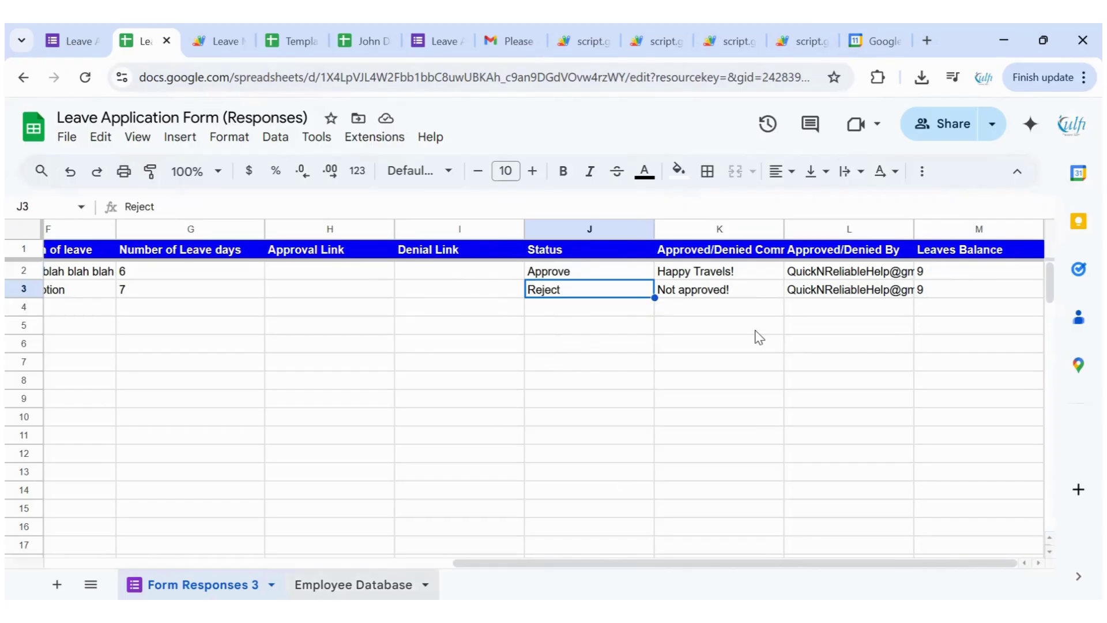
click(660, 301)
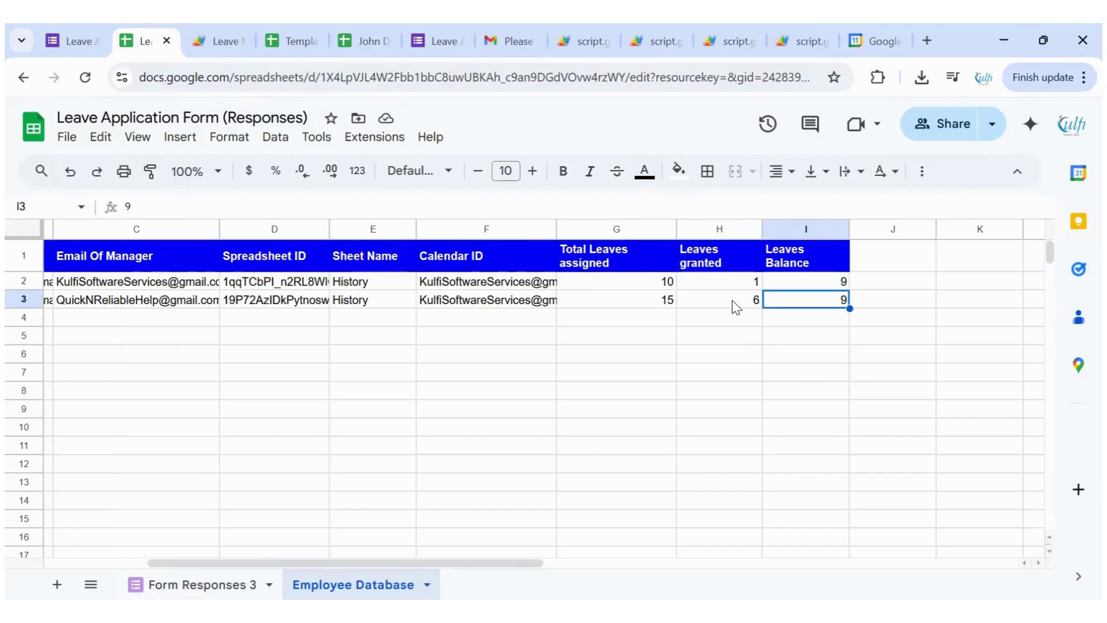
click(800, 308)
Check the employee's History: Reject entry, starting 15, 6 approved days, 7 rejected days, balance 9
mouse_move(293, 37)
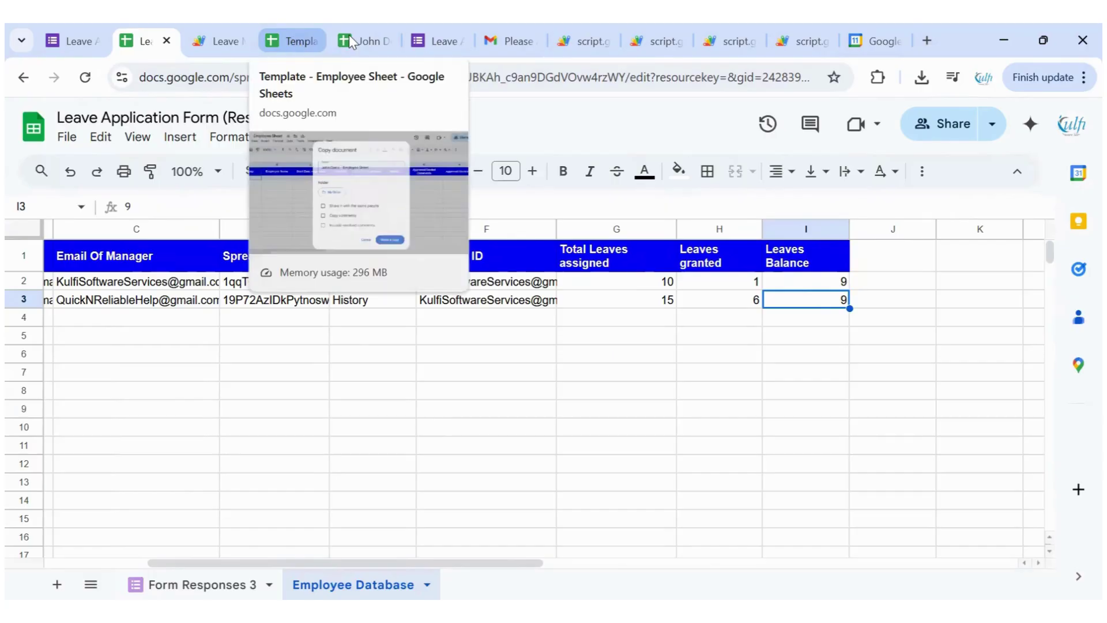
click(351, 39)
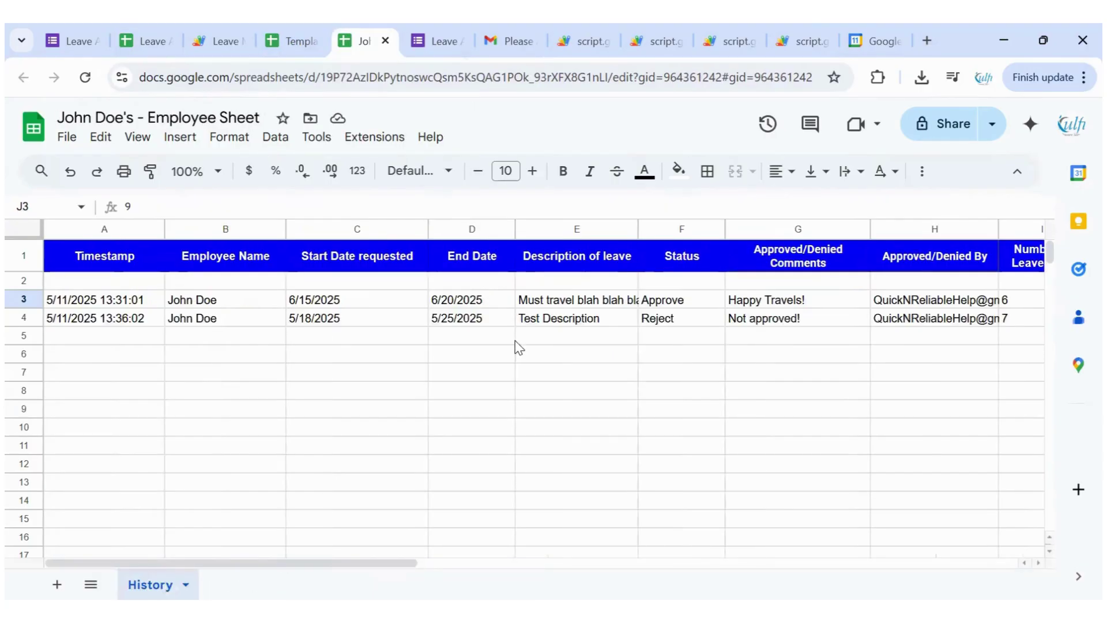
scroll(518, 347, right, 3)
click(489, 321)
scroll(585, 376, right, 3)
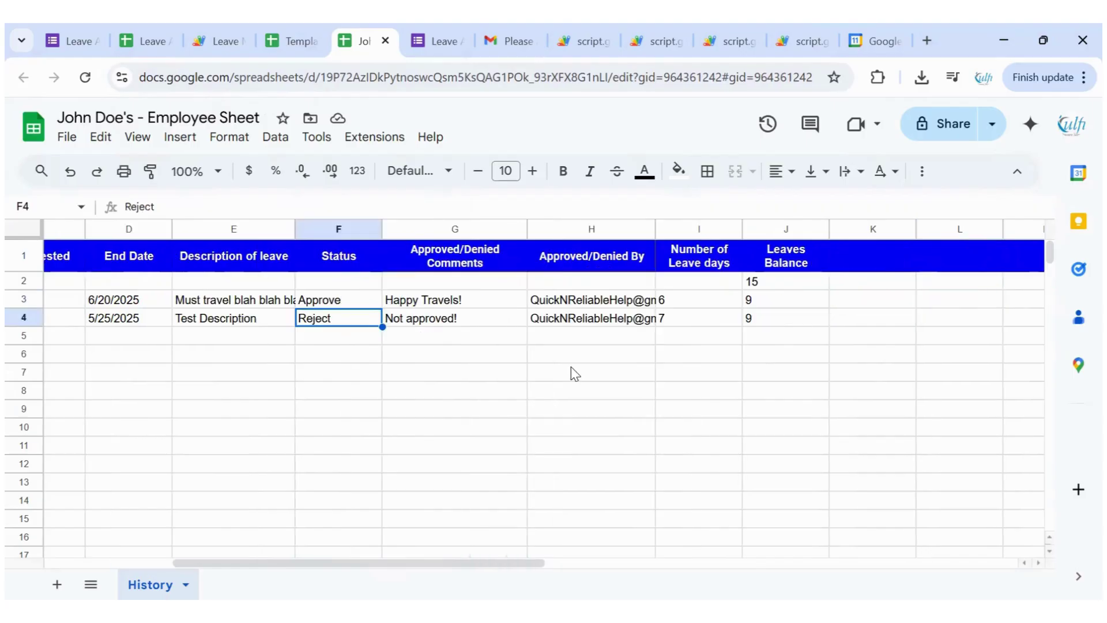
click(746, 286)
click(690, 305)
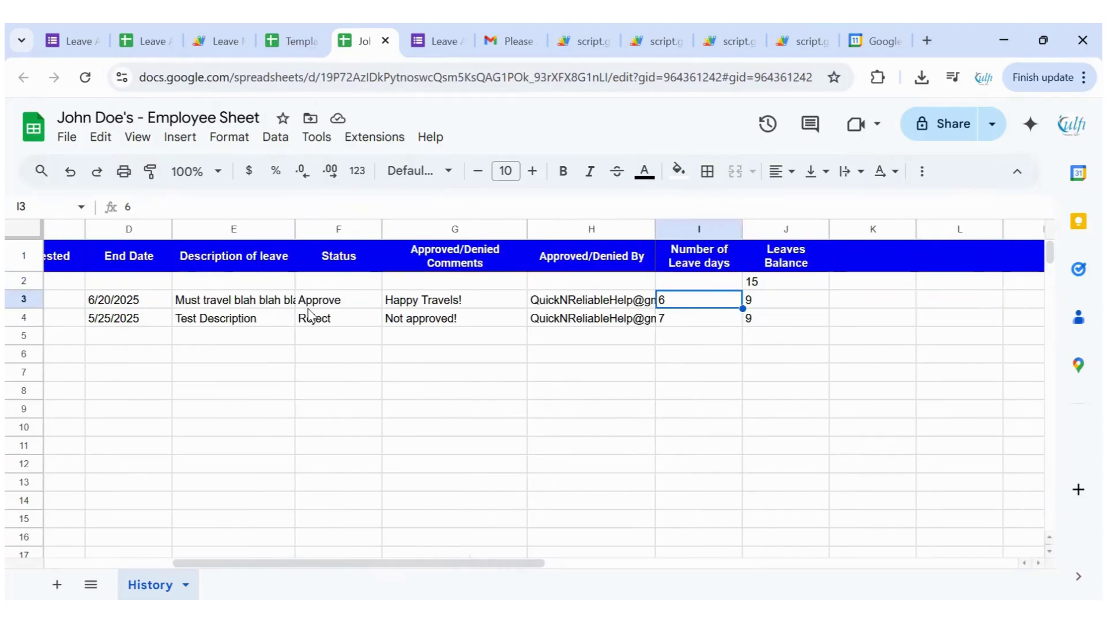
key(Down)
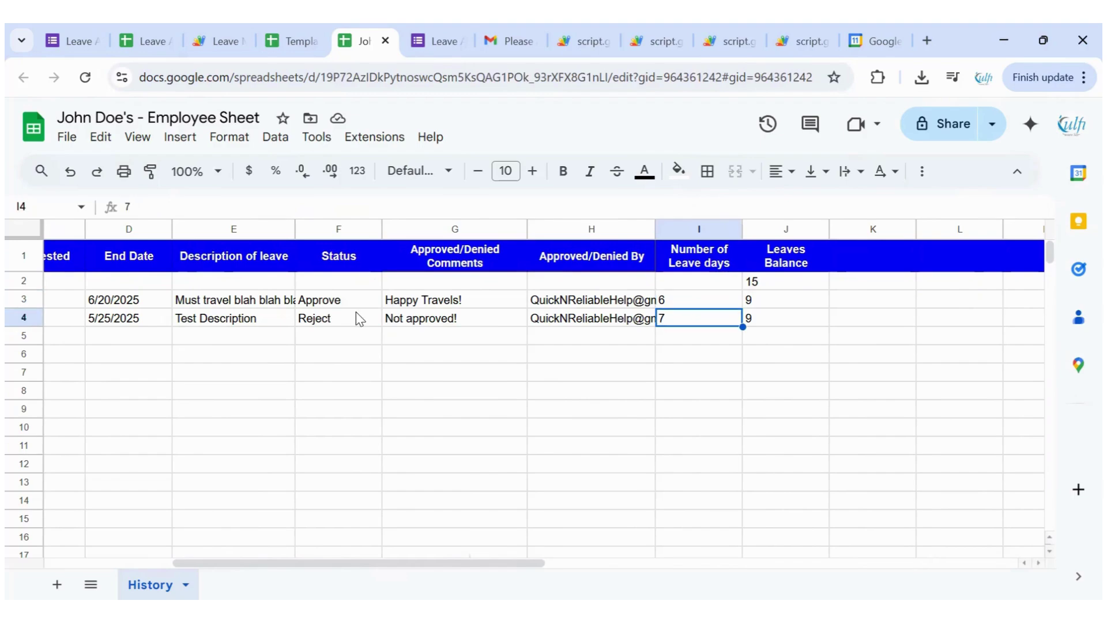
click(781, 322)
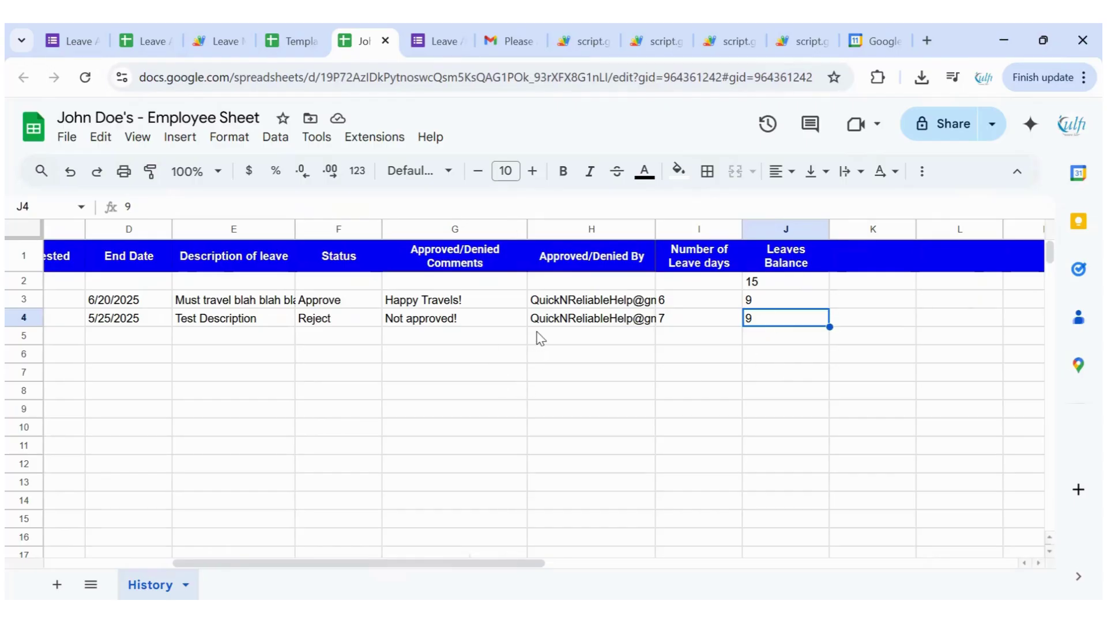
click(871, 40)
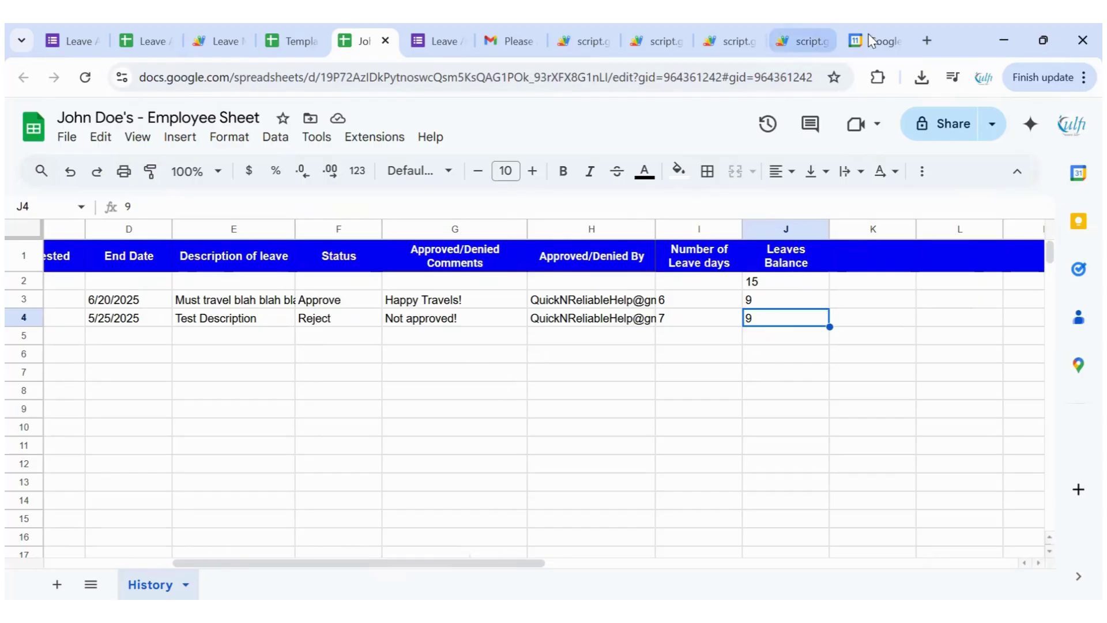
Look over May 2025 in the calendar, then return to the rejection confirmation page
click(330, 126)
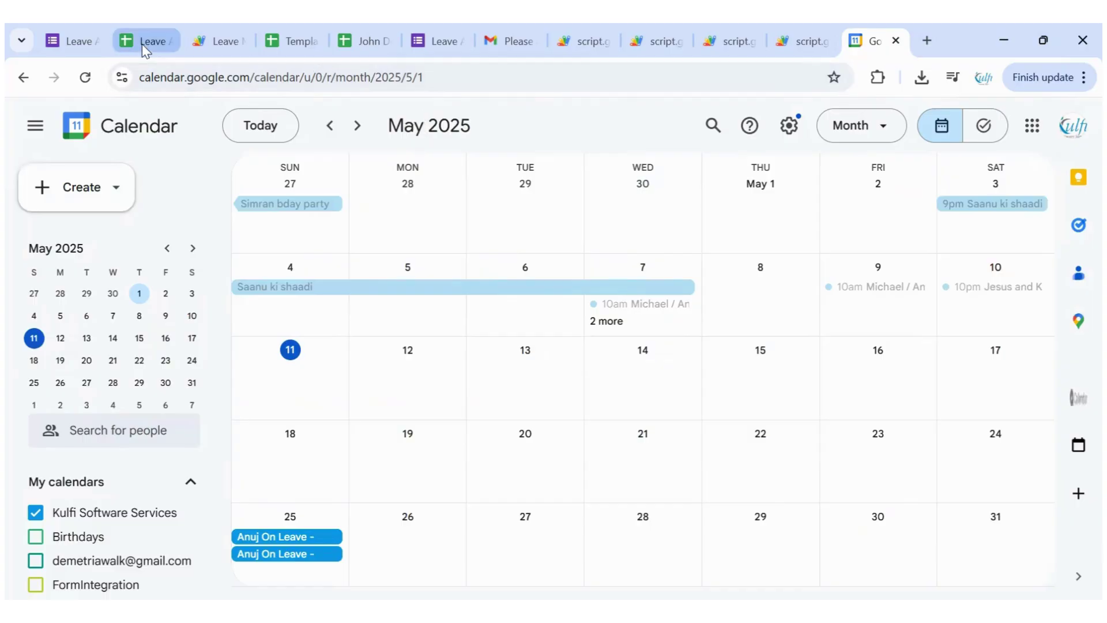
click(438, 41)
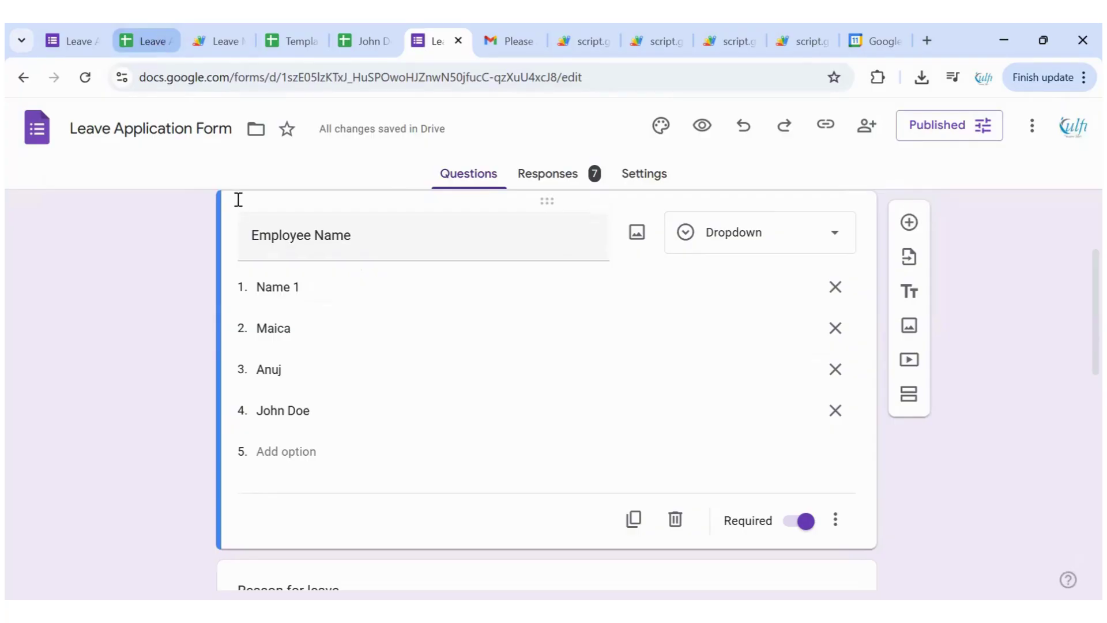
key(ctrl+2)
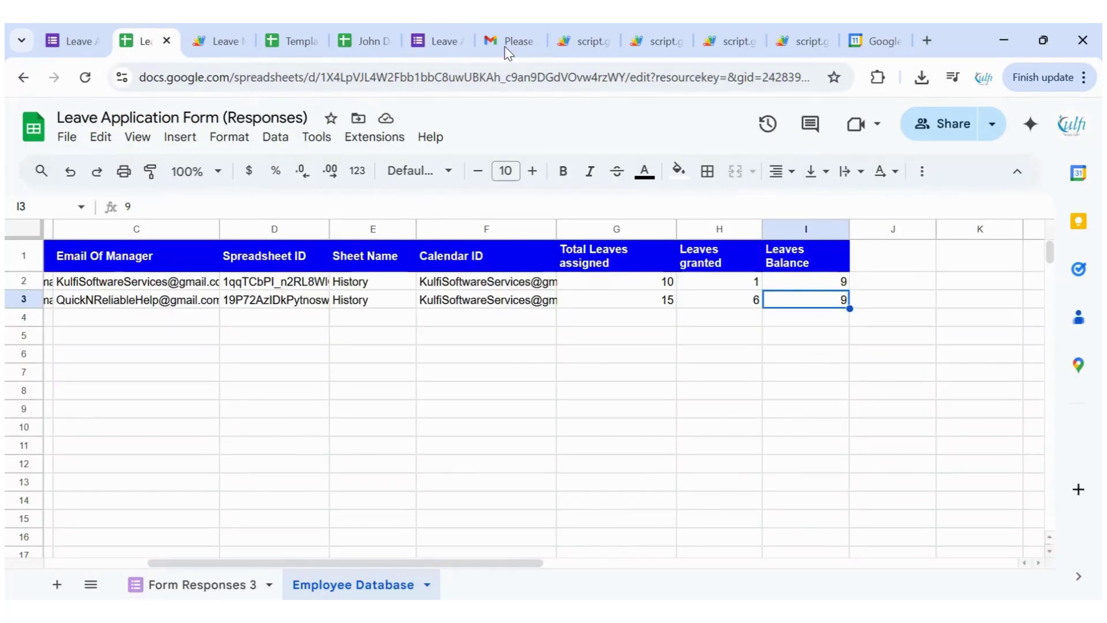
click(594, 44)
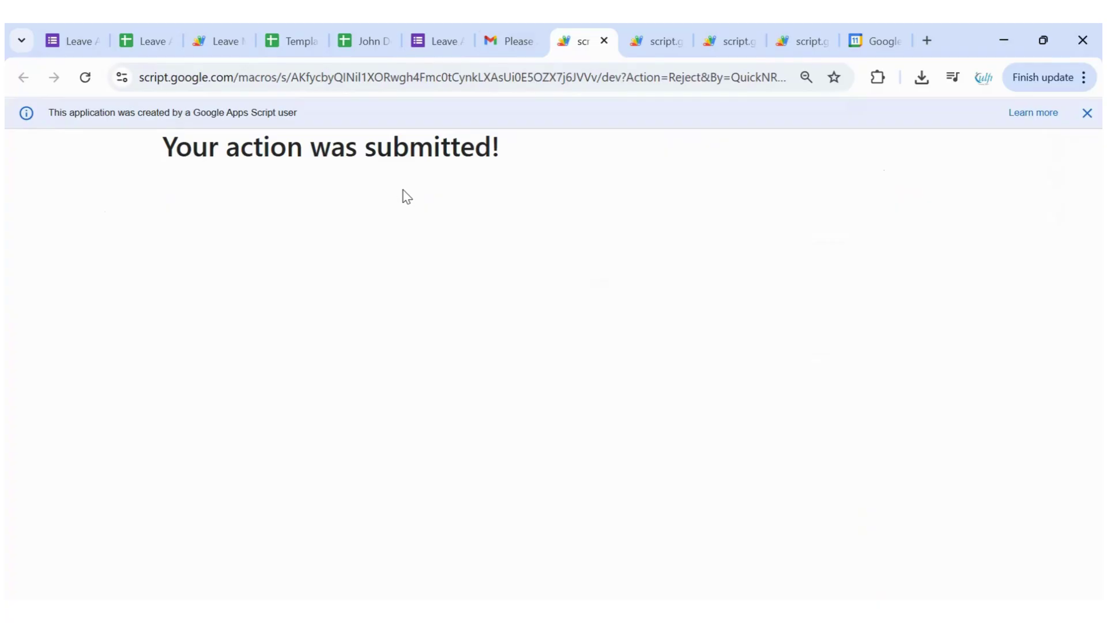
Check the 'Already approved or rejected!' page, then return to the employee's History sheet (balance 9)
click(650, 50)
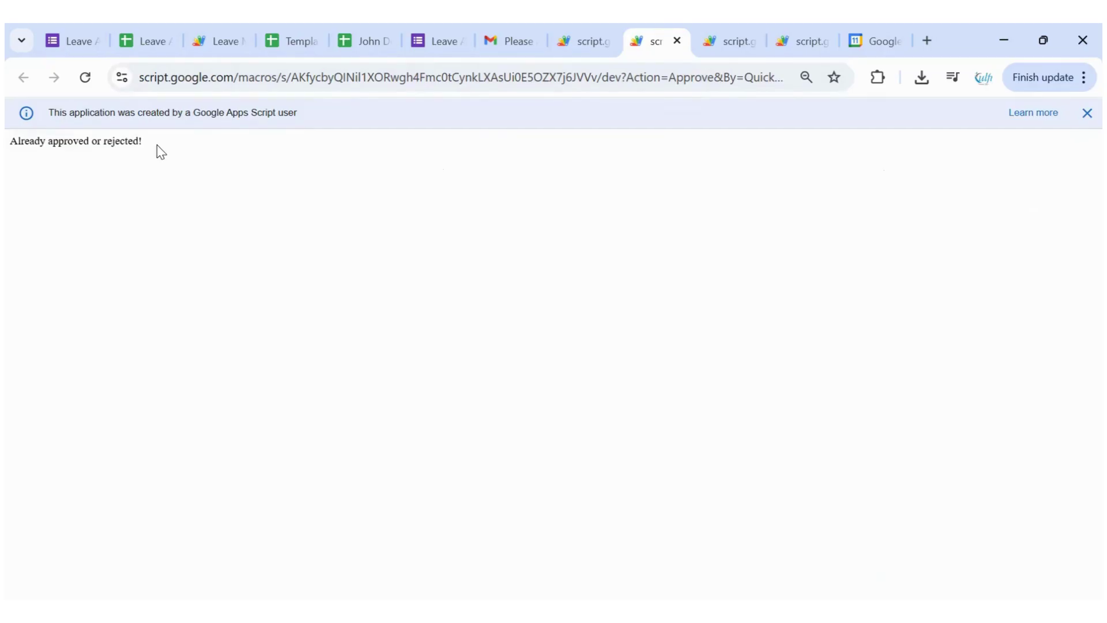
click(351, 39)
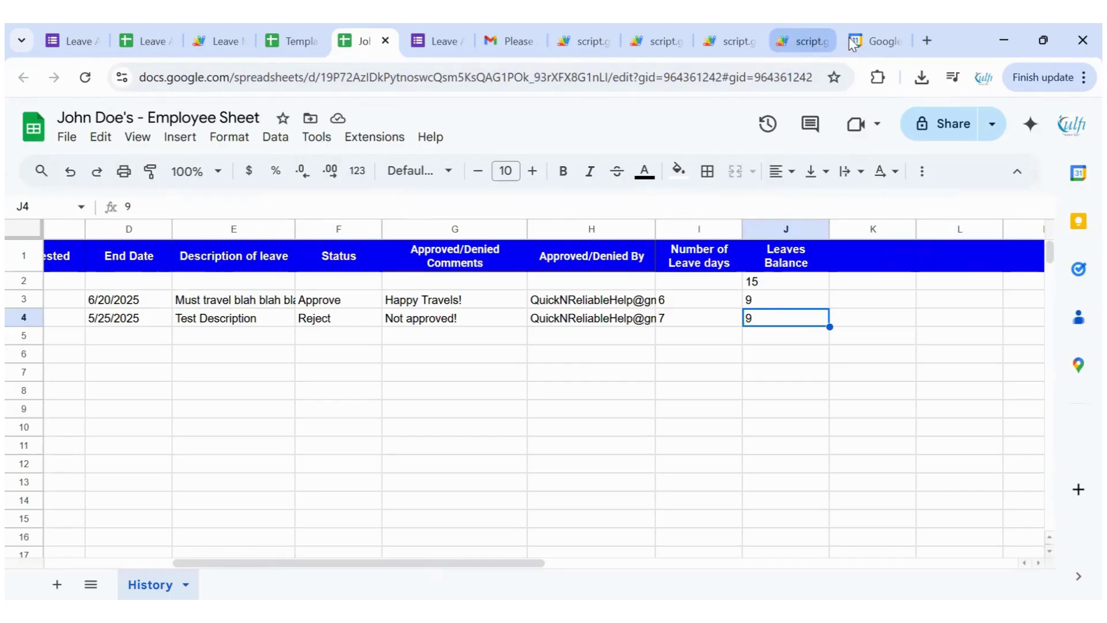
Show the approved 15–20 June leave in June 2025, then open the 'Your request is rejected' email
click(873, 41)
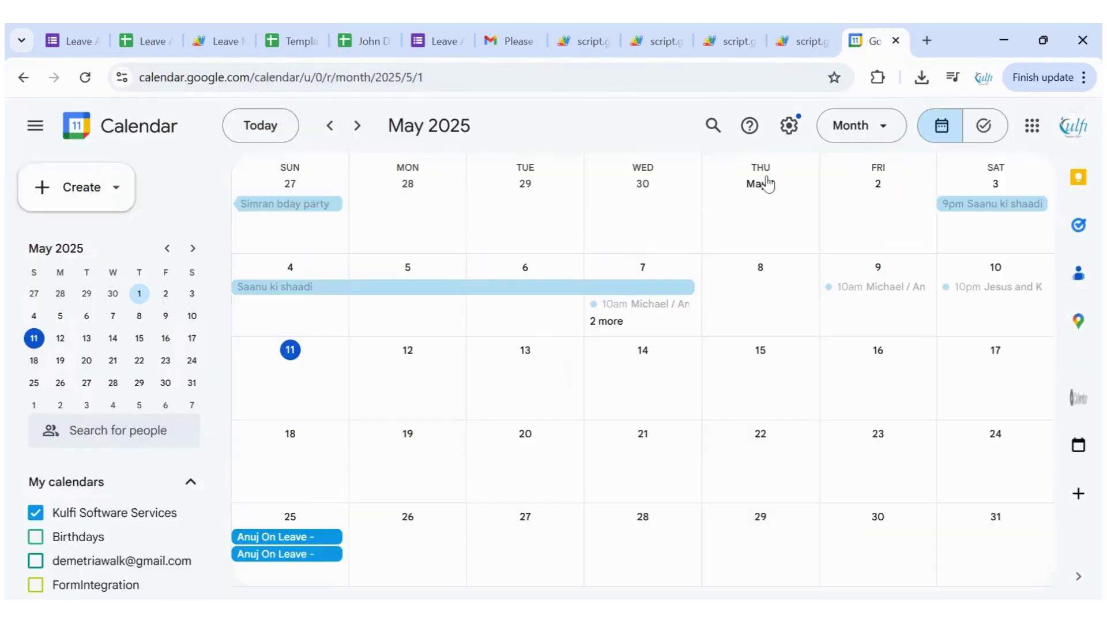
click(354, 127)
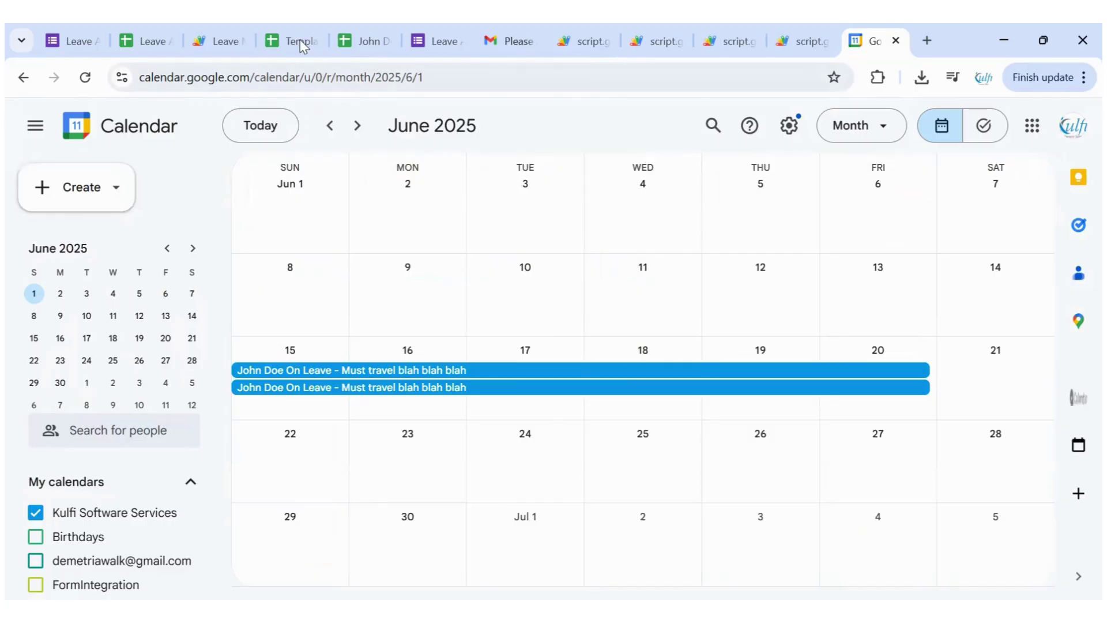
click(369, 40)
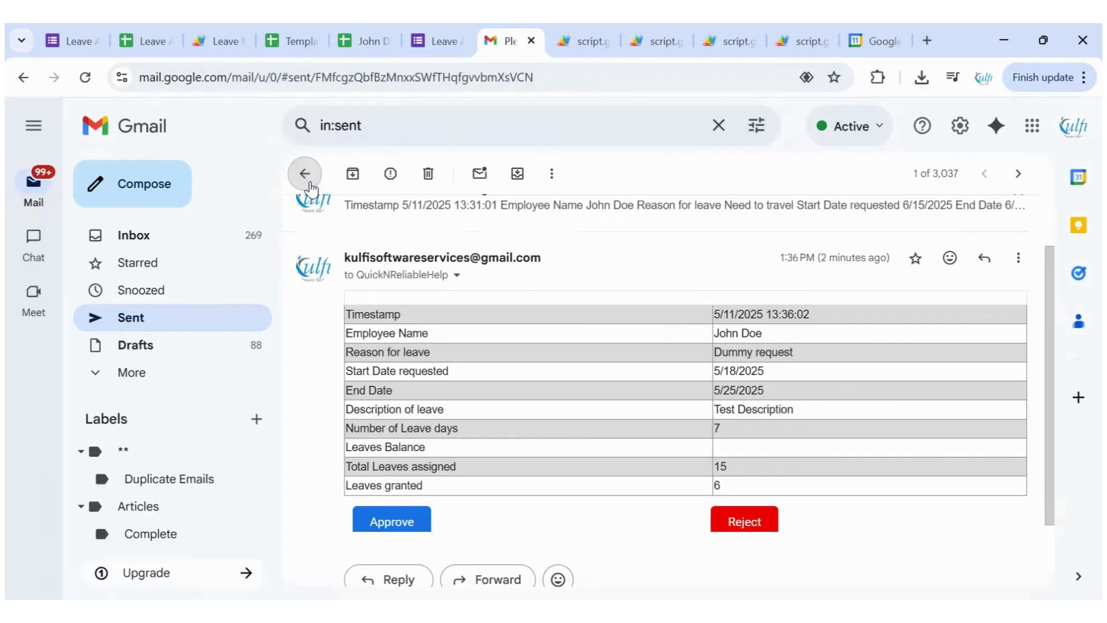
click(309, 183)
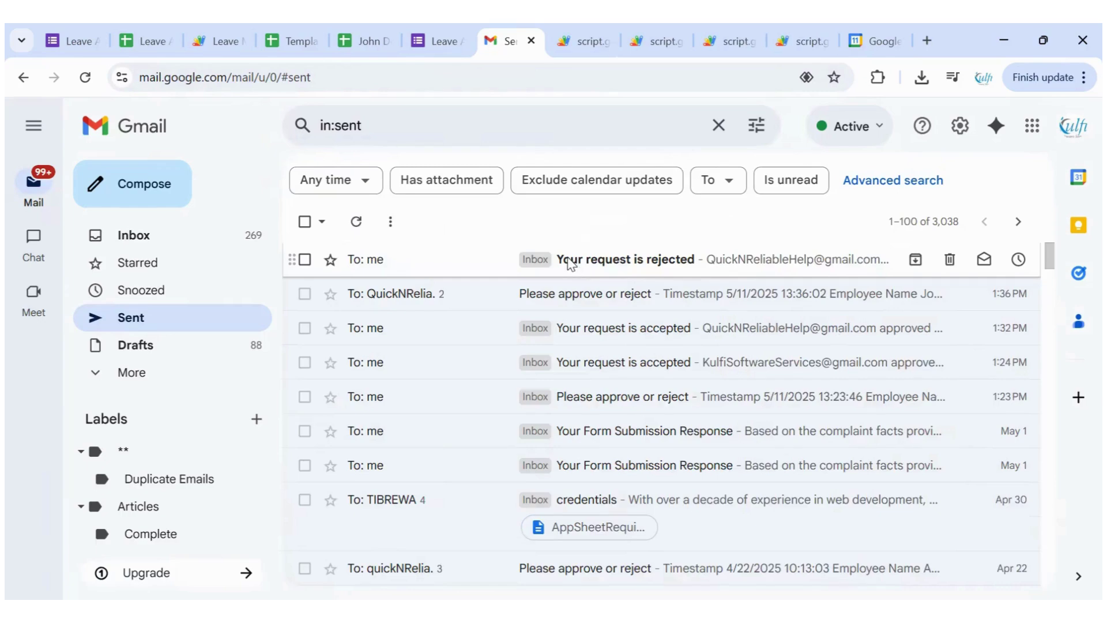
click(571, 259)
scroll(472, 263, down, 1)
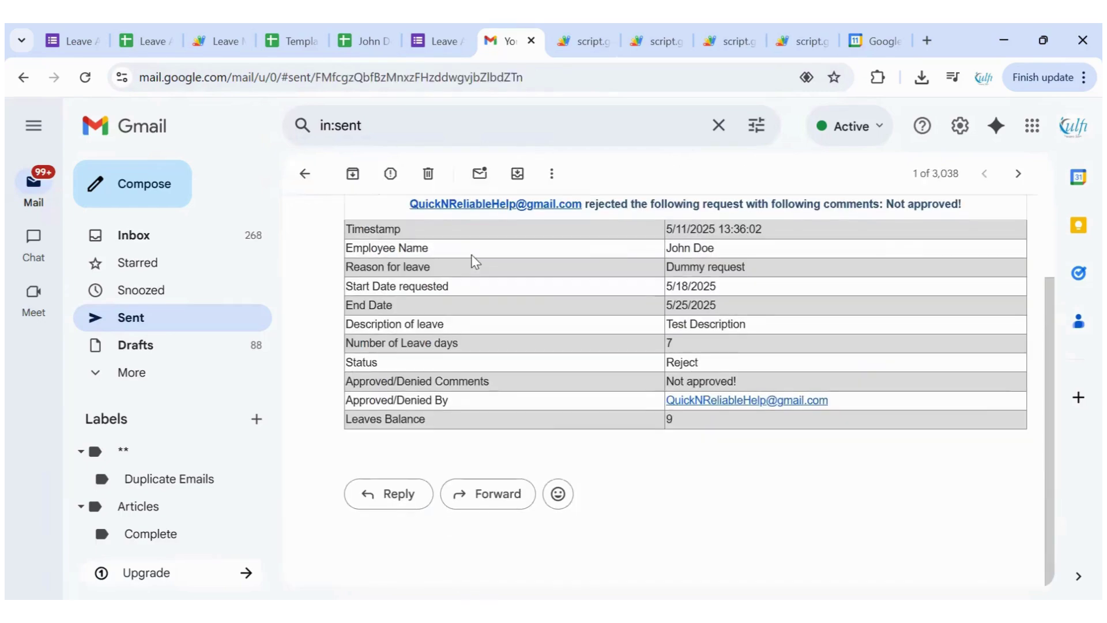